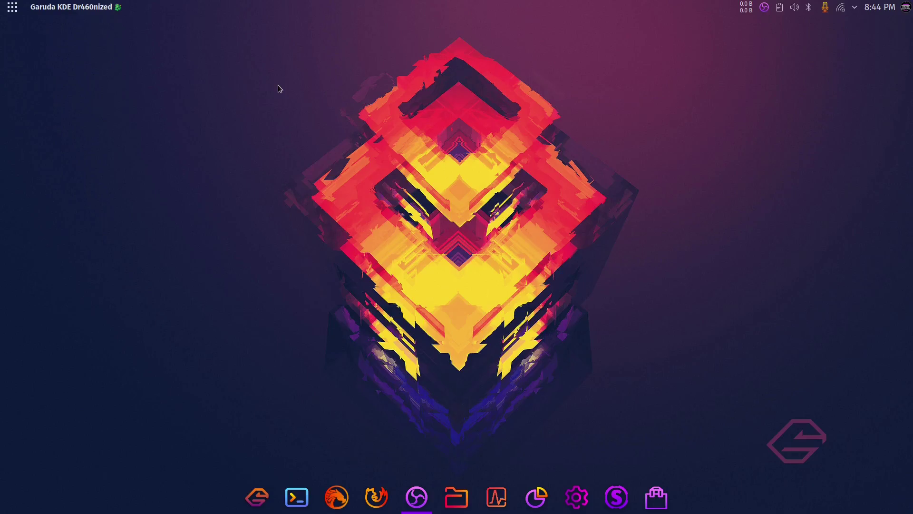
View the Downloads folder in the Dolphin file manager and close its window
{"action": "left_click", "coordinate": [456, 497]}
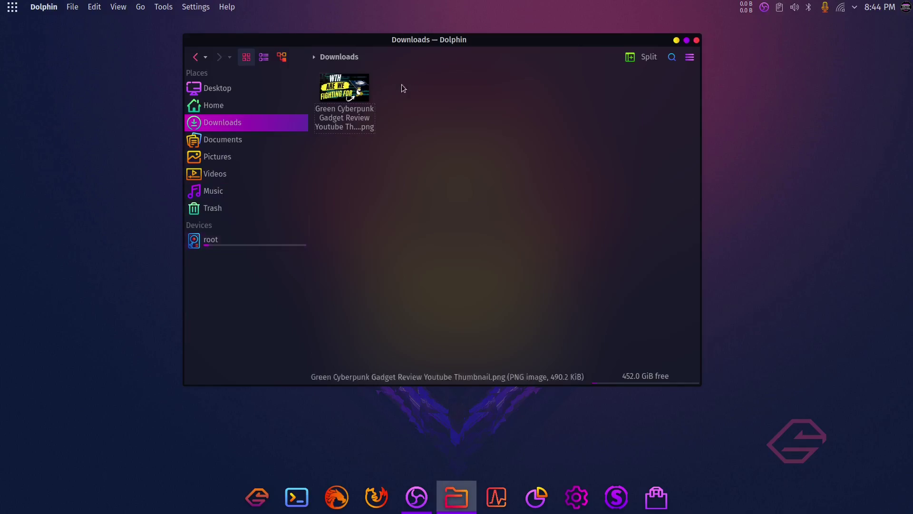
{"action": "left_click", "coordinate": [696, 41]}
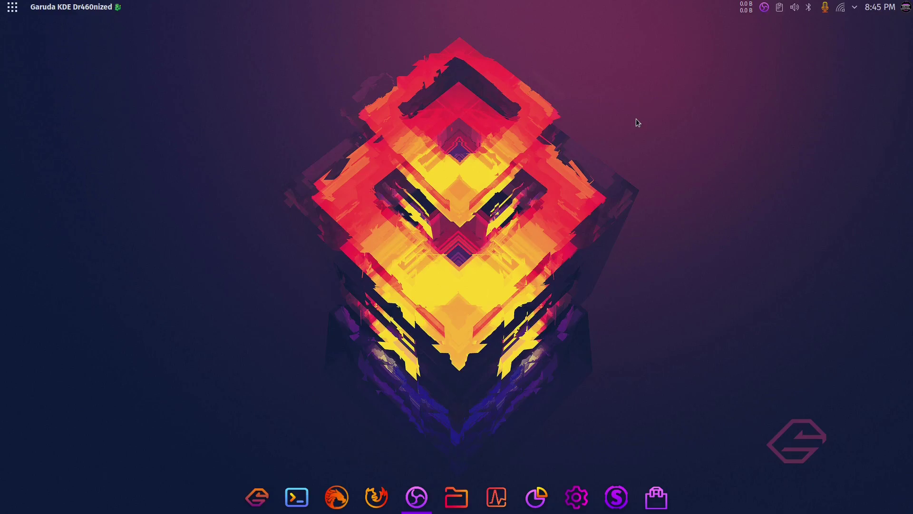
Quit Latte Dock and add a Default Panel to the desktop
{"action": "right_click", "coordinate": [723, 10]}
{"action": "left_click", "coordinate": [743, 50]}
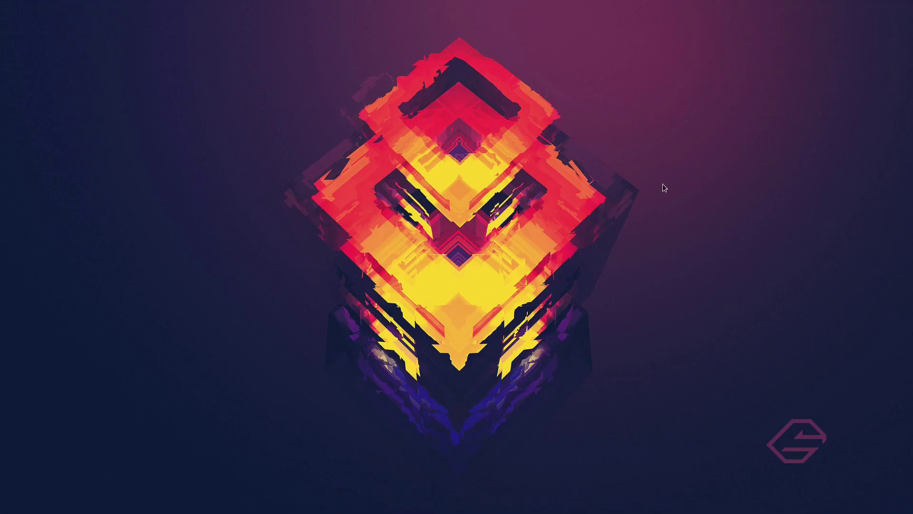
{"action": "right_click", "coordinate": [564, 416]}
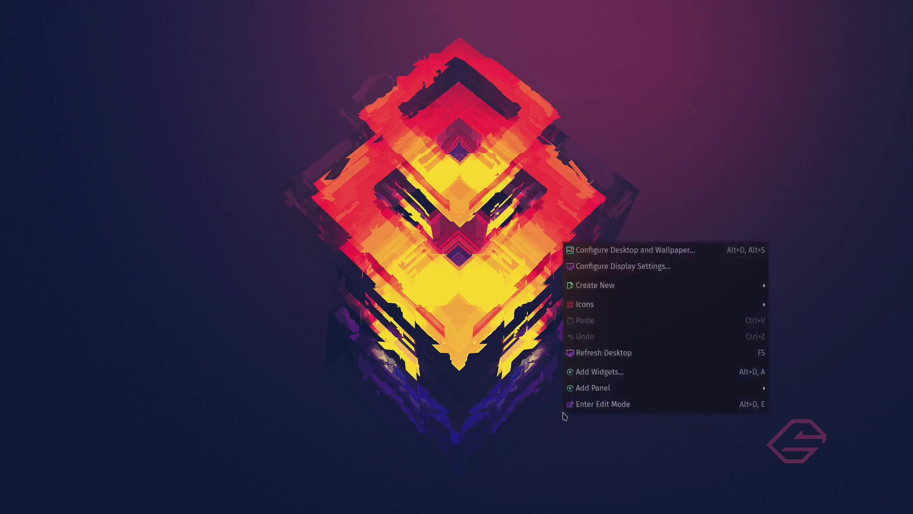
{"action": "mouse_move", "coordinate": [604, 389]}
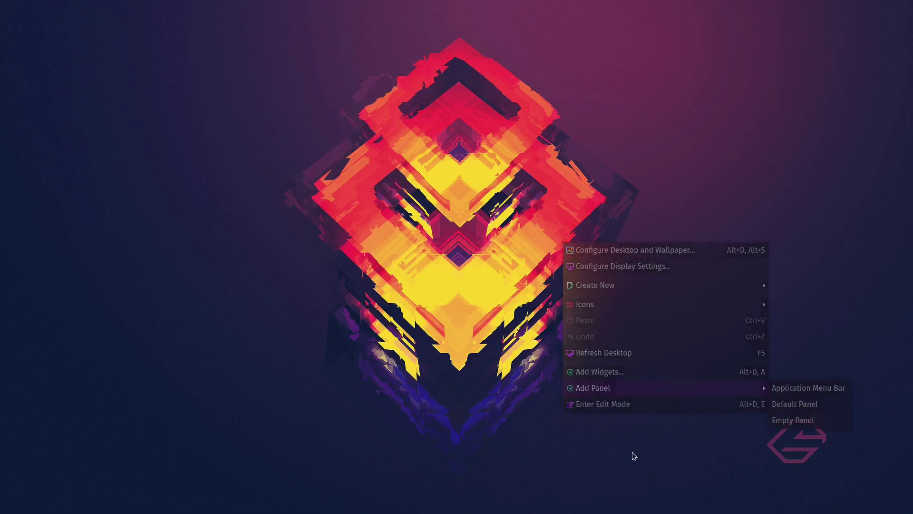
{"action": "left_click", "coordinate": [579, 400]}
{"action": "right_click", "coordinate": [589, 379]}
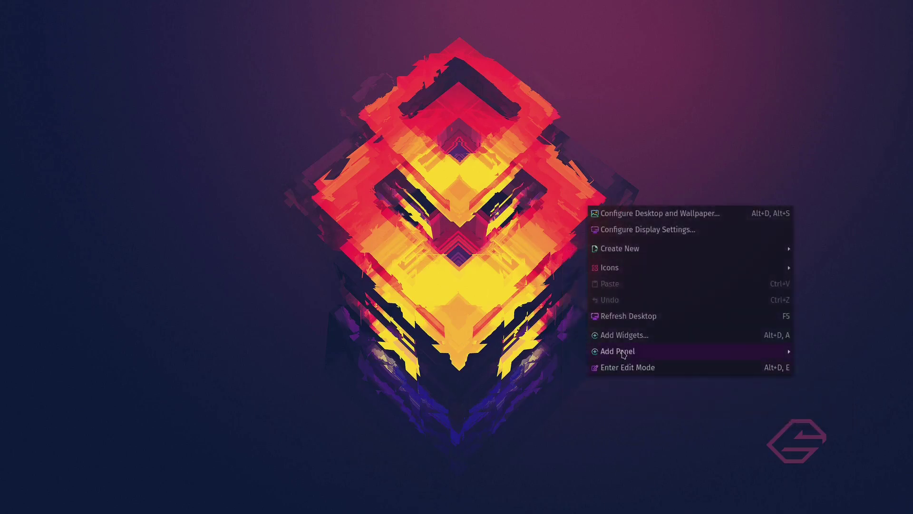
{"action": "mouse_move", "coordinate": [620, 352]}
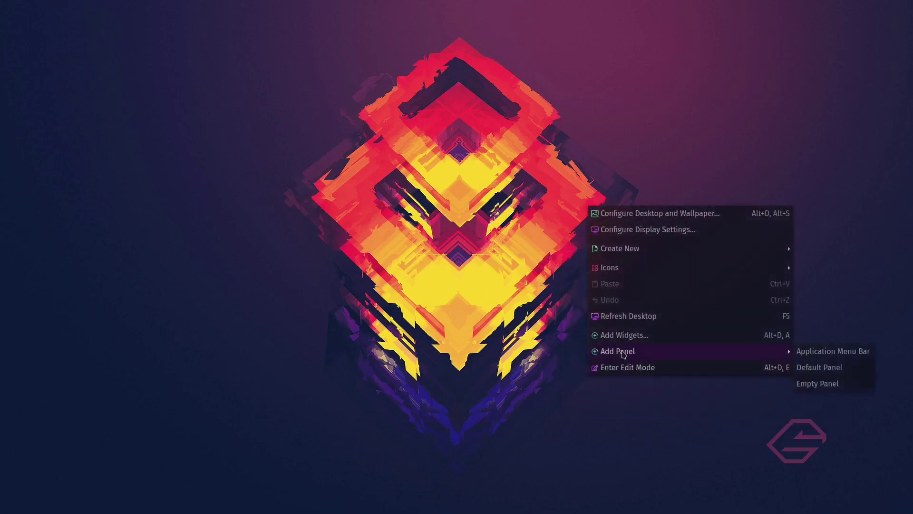
{"action": "left_click", "coordinate": [825, 367]}
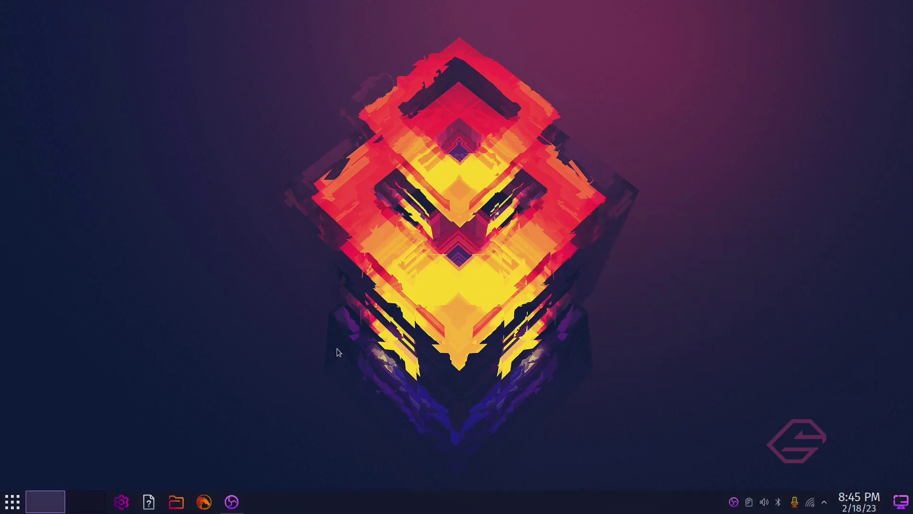
Launch Dolphin from the new panel, check how its maximized window looks, and close it
{"action": "left_click", "coordinate": [176, 502]}
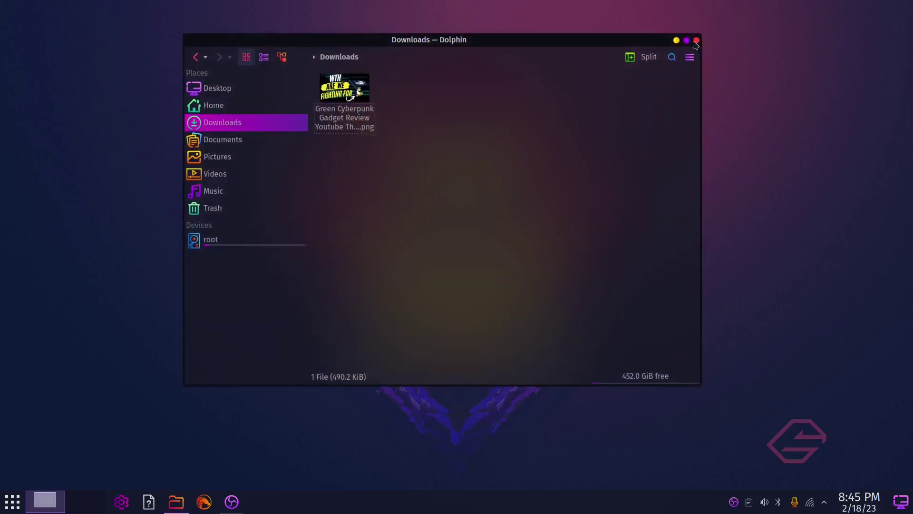
{"action": "left_click", "coordinate": [686, 40]}
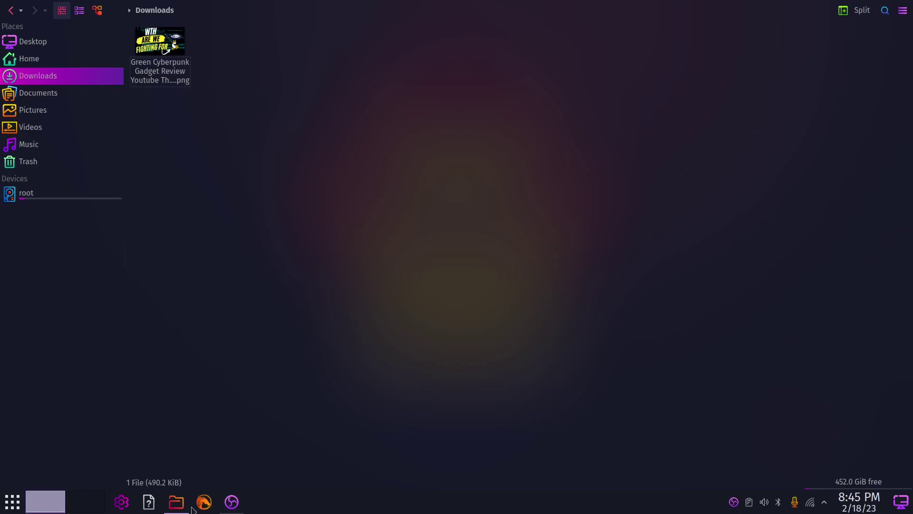
{"action": "right_click", "coordinate": [176, 501]}
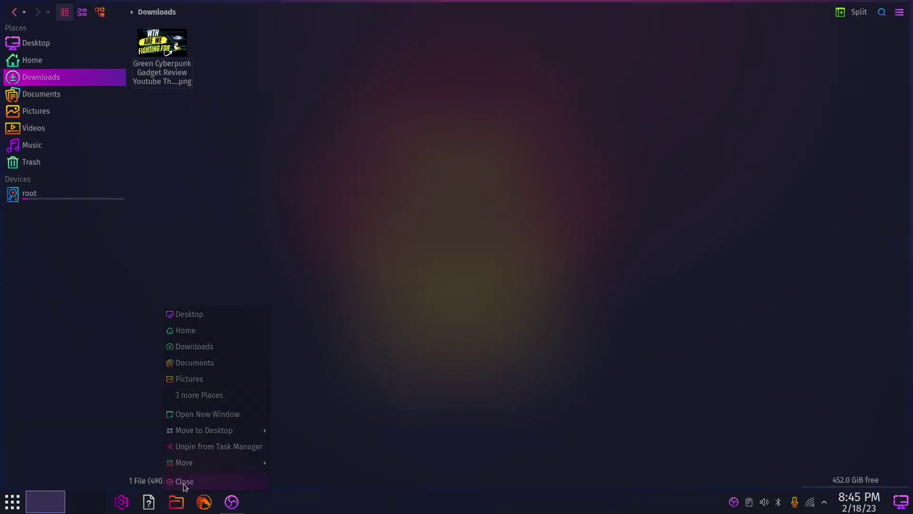
{"action": "left_click", "coordinate": [184, 482]}
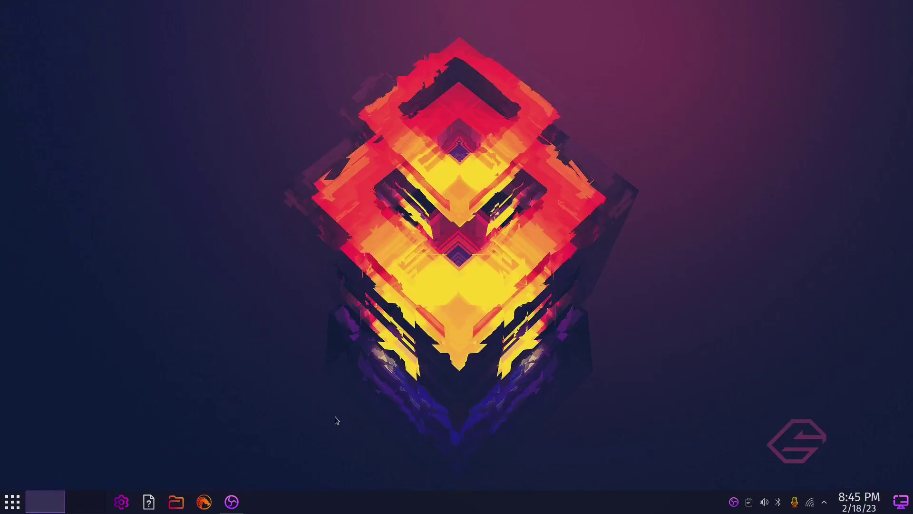
Search the application launcher for "latte" and start Latte Dock
{"action": "left_click", "coordinate": [12, 503]}
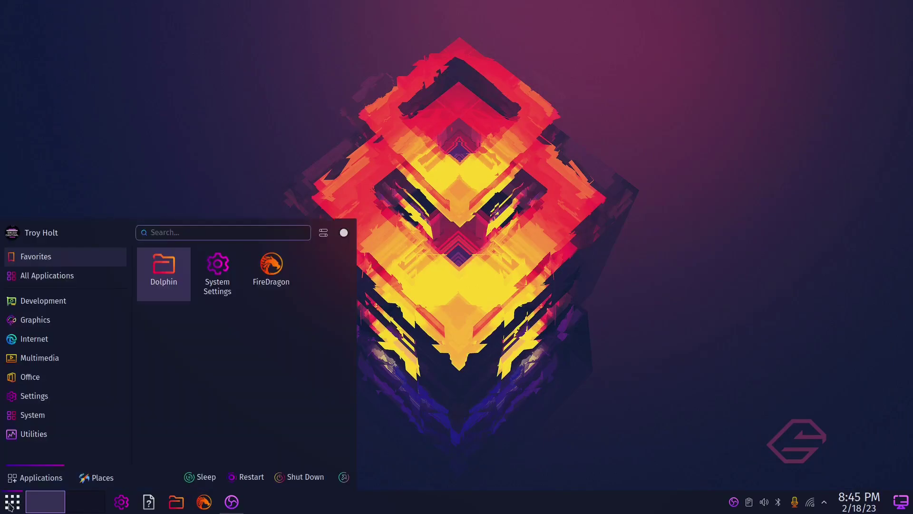
{"action": "type", "text": "latte"}
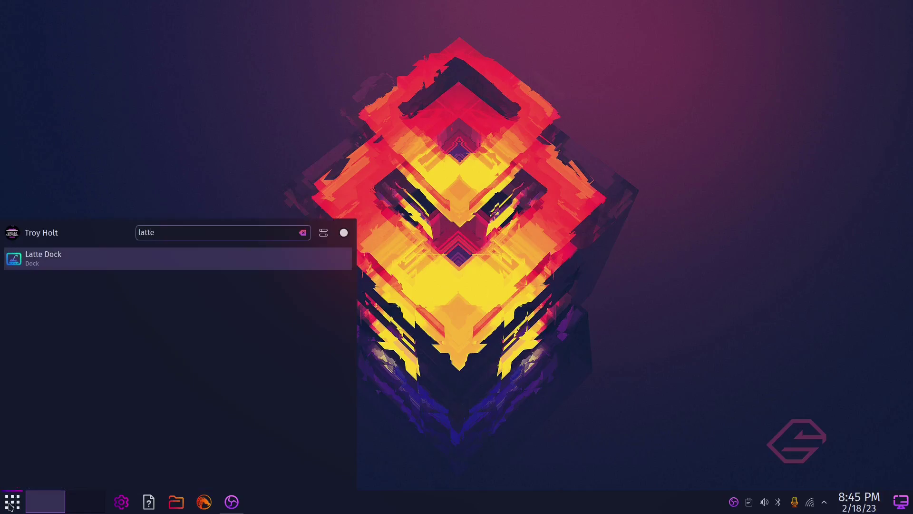
{"action": "left_click", "coordinate": [47, 258]}
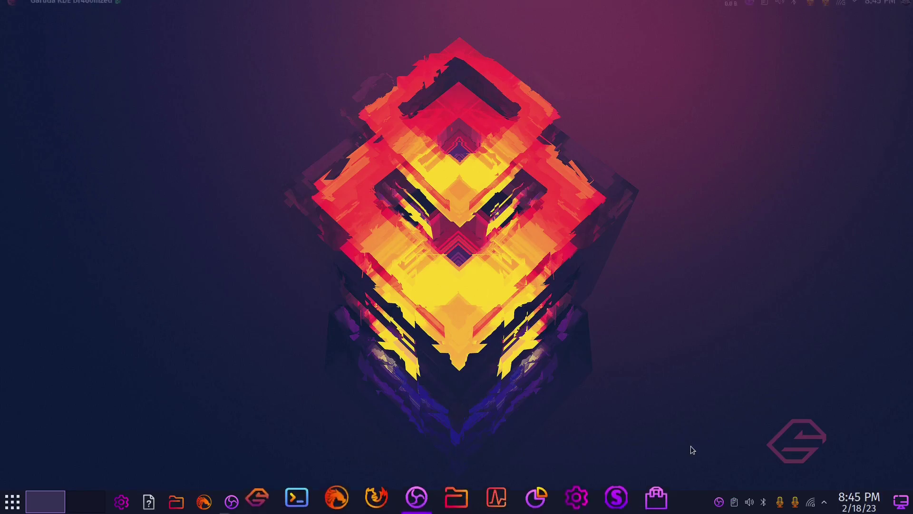
Remove the Pager widget from the default Plasma panel and delete that whole panel
{"action": "right_click", "coordinate": [690, 504]}
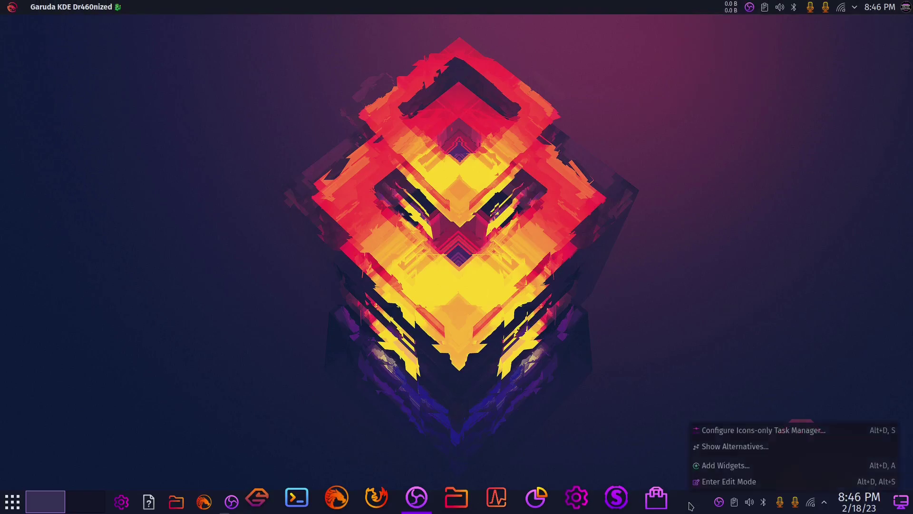
{"action": "left_click", "coordinate": [723, 482]}
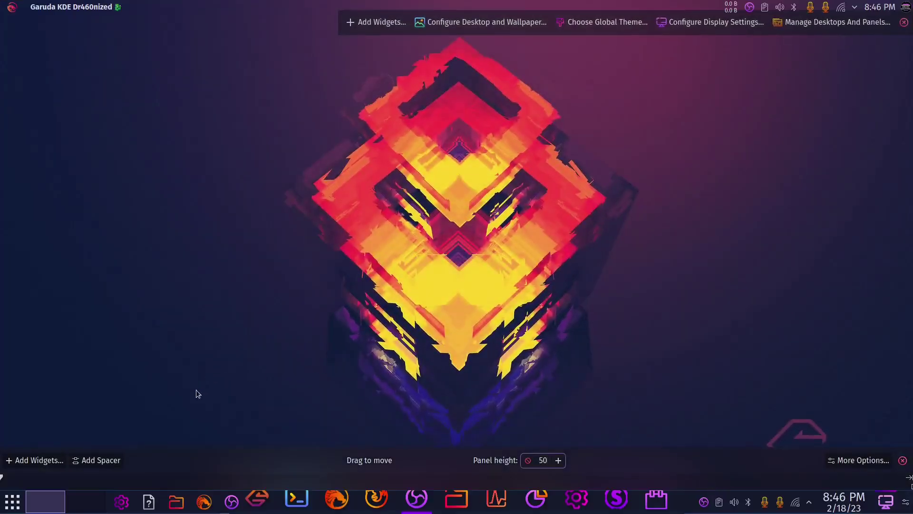
{"action": "mouse_move", "coordinate": [52, 501]}
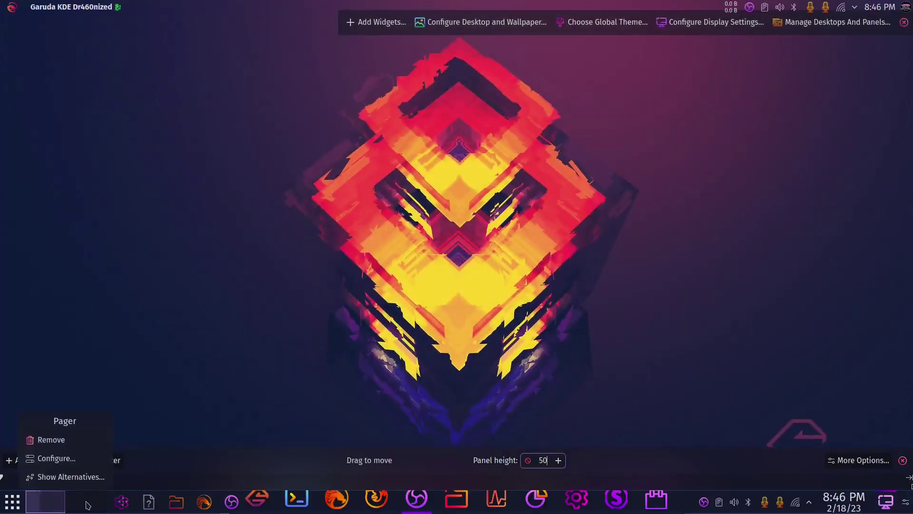
{"action": "left_click", "coordinate": [56, 440]}
{"action": "mouse_move", "coordinate": [205, 503]}
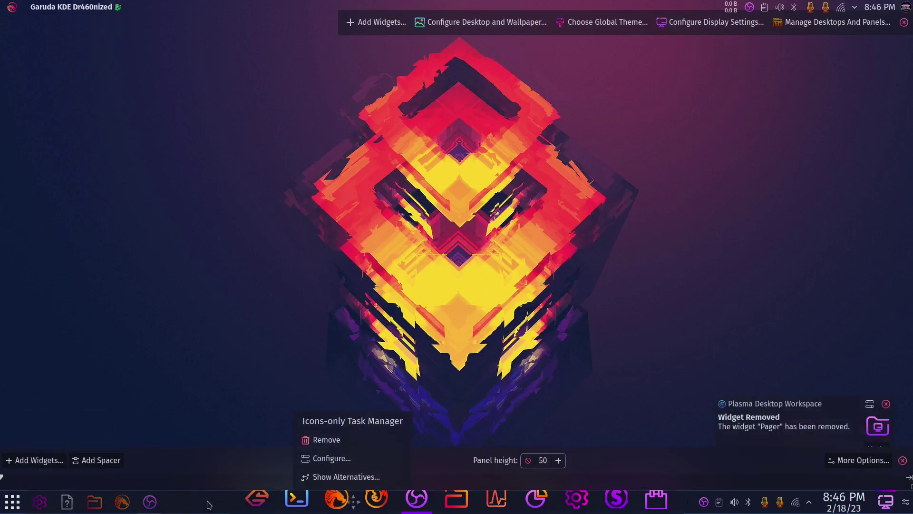
{"action": "right_click", "coordinate": [209, 503]}
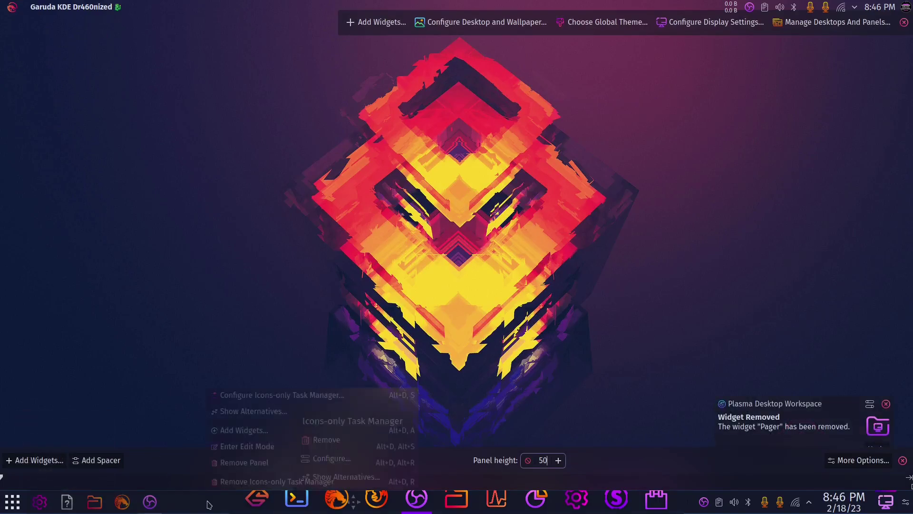
{"action": "left_click", "coordinate": [233, 464]}
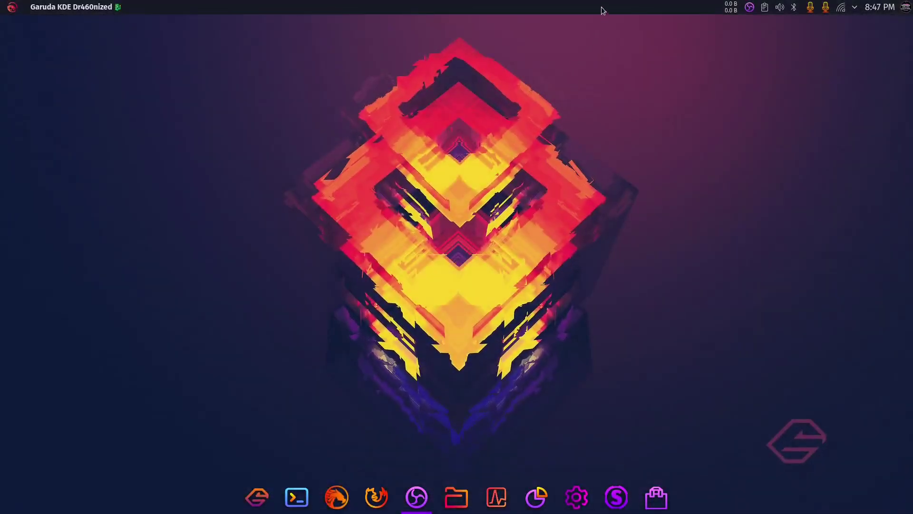
Disable support for borderless maximized windows in different layouts in Latte Dock's preferences, apply the change and close the settings
{"action": "right_click", "coordinate": [652, 7]}
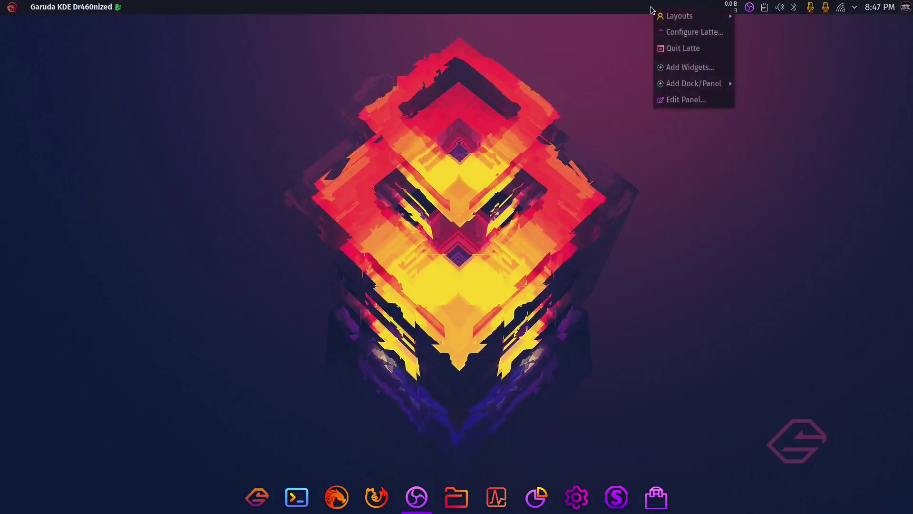
{"action": "left_click", "coordinate": [683, 33]}
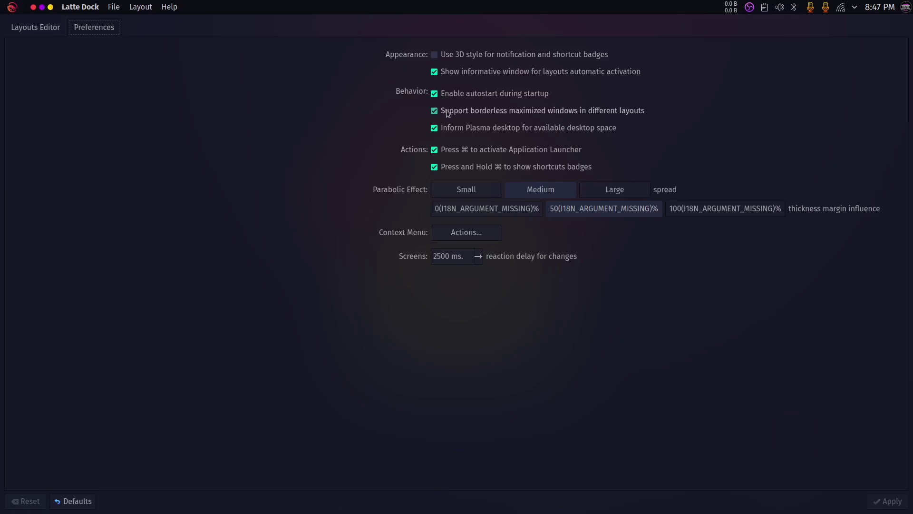
{"action": "left_click", "coordinate": [435, 112]}
{"action": "left_click", "coordinate": [888, 506]}
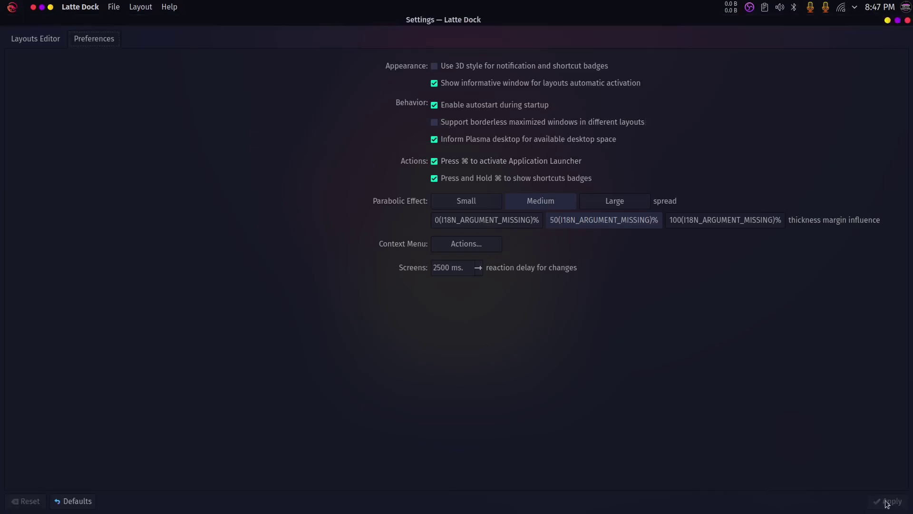
{"action": "left_click", "coordinate": [907, 21]}
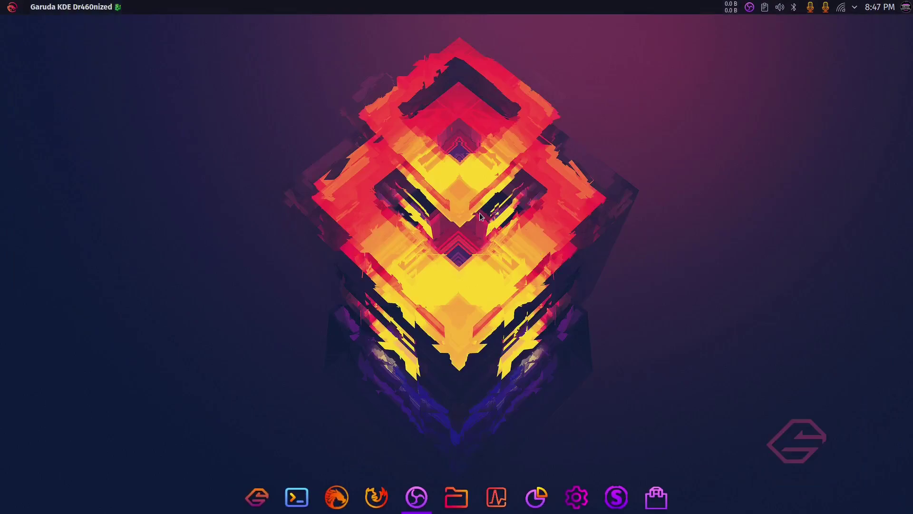
Quit Latte Dock to take its top panel and dock off the desktop
{"action": "right_click", "coordinate": [598, 221]}
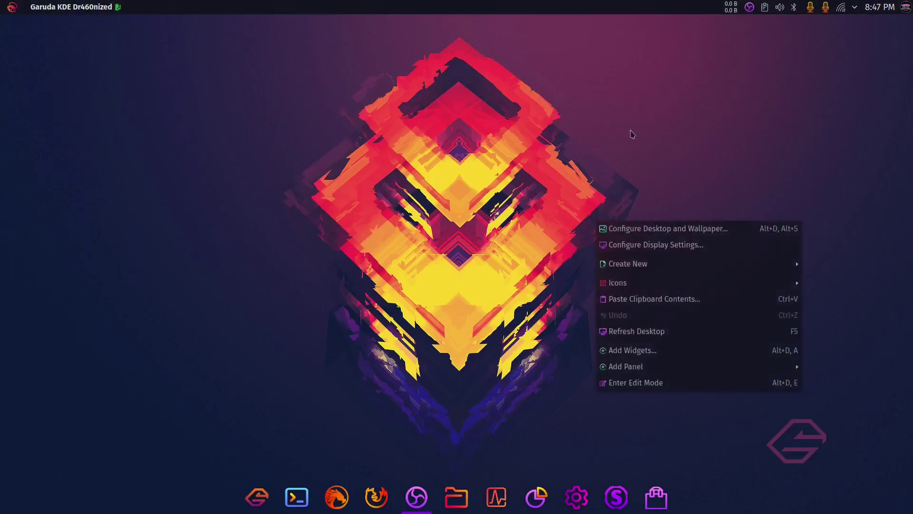
{"action": "left_click", "coordinate": [649, 49]}
{"action": "right_click", "coordinate": [656, 8]}
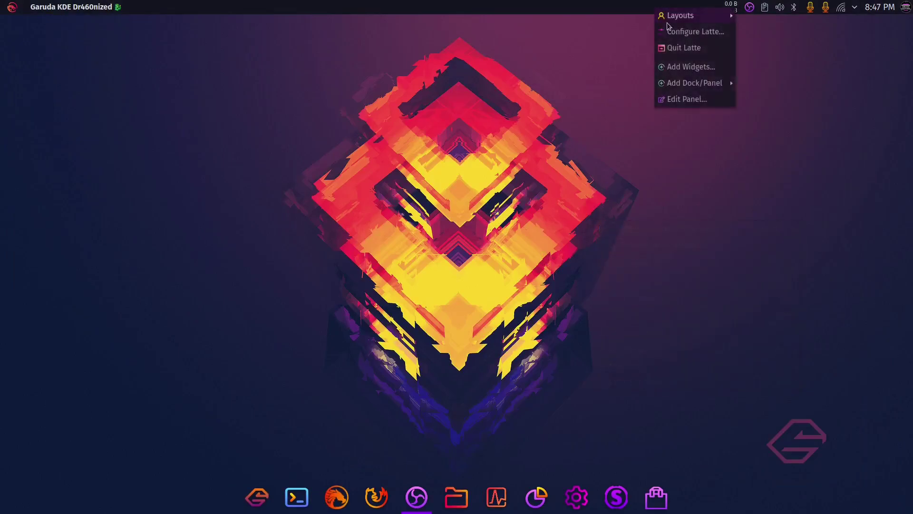
{"action": "left_click", "coordinate": [672, 49]}
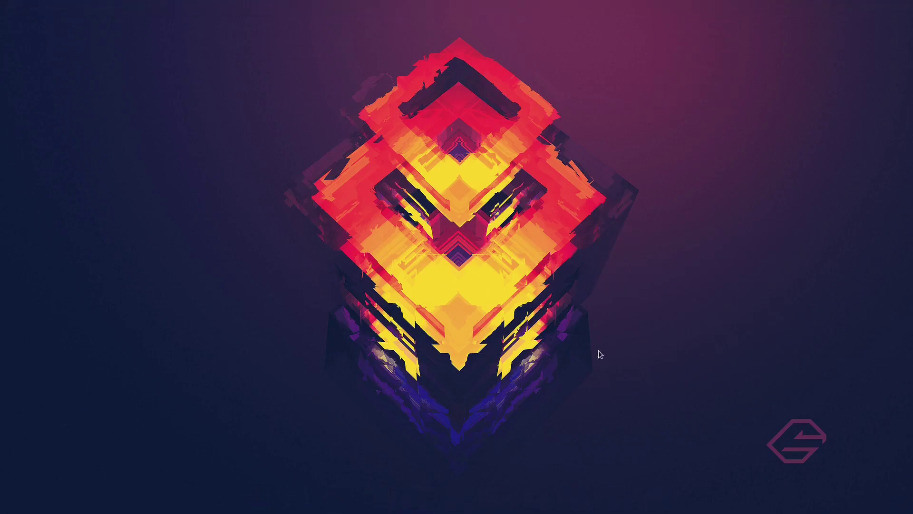
Add a Default Panel to the empty desktop
{"action": "right_click", "coordinate": [512, 400]}
{"action": "mouse_move", "coordinate": [578, 375]}
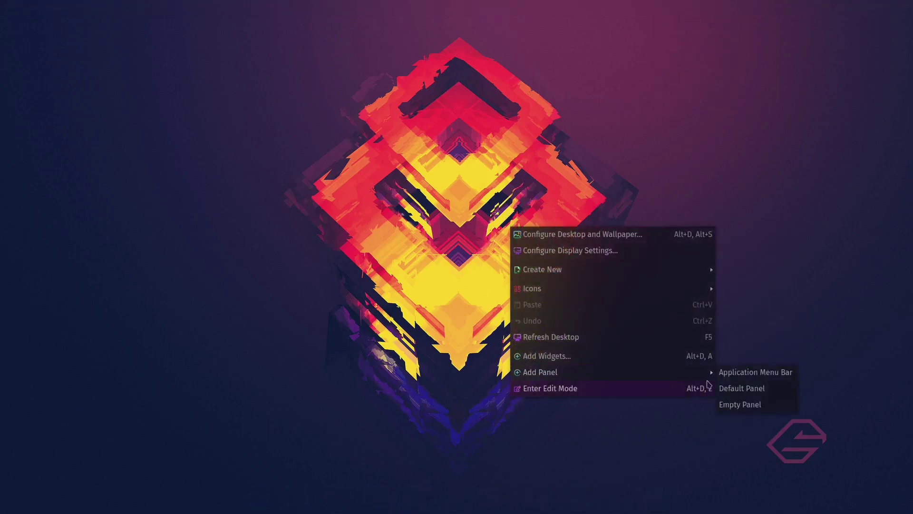
{"action": "left_click", "coordinate": [743, 389]}
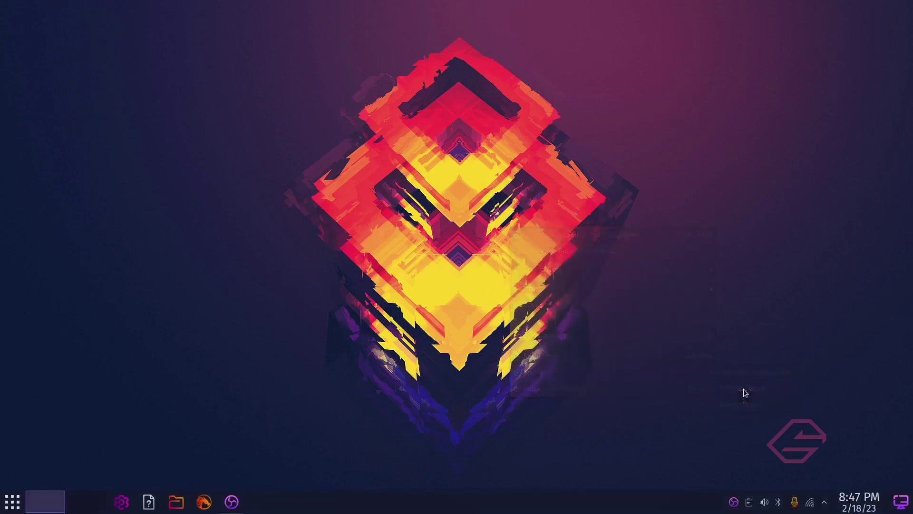
Put the default panel into edit mode and remove its Pager widget
{"action": "right_click", "coordinate": [53, 500]}
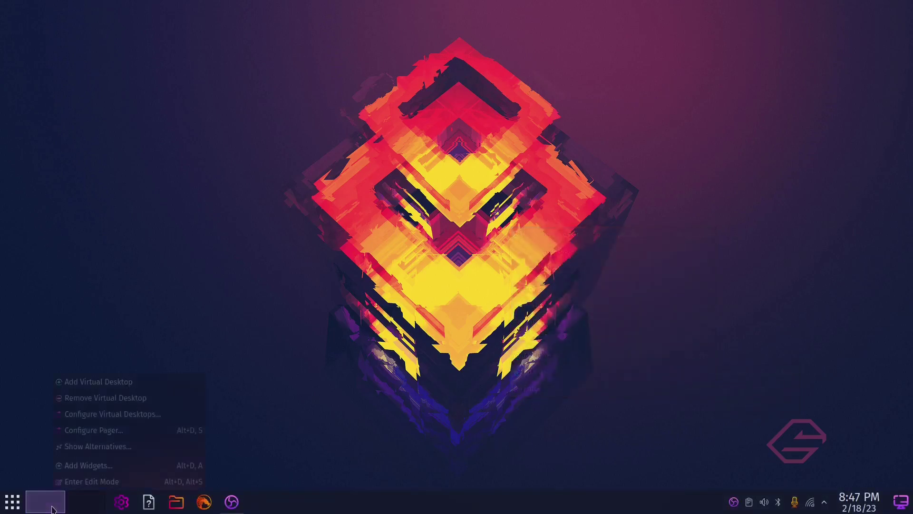
{"action": "left_click", "coordinate": [303, 335]}
{"action": "right_click", "coordinate": [57, 500]}
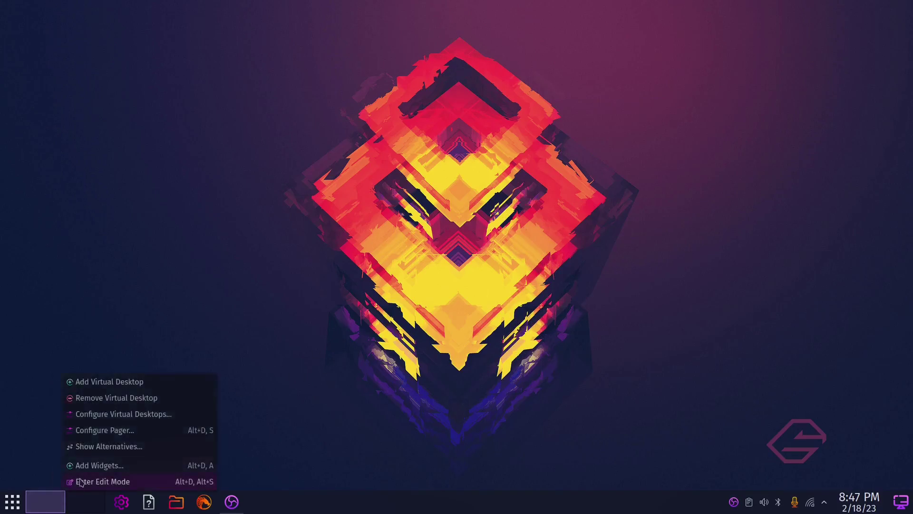
{"action": "left_click", "coordinate": [84, 483]}
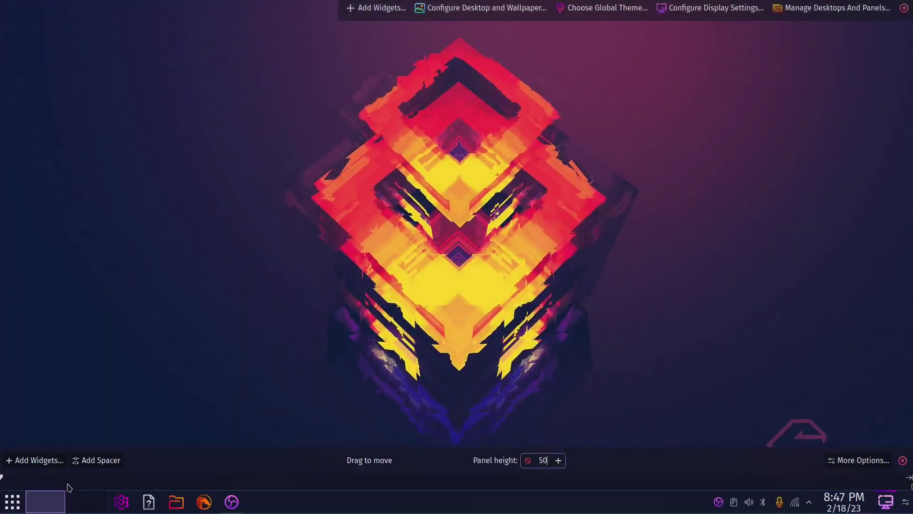
{"action": "mouse_move", "coordinate": [54, 501]}
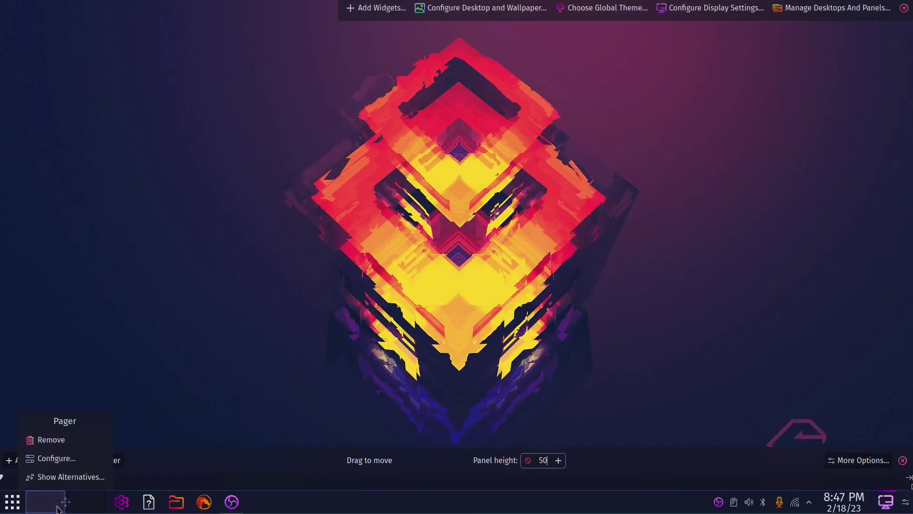
{"action": "left_click", "coordinate": [53, 439]}
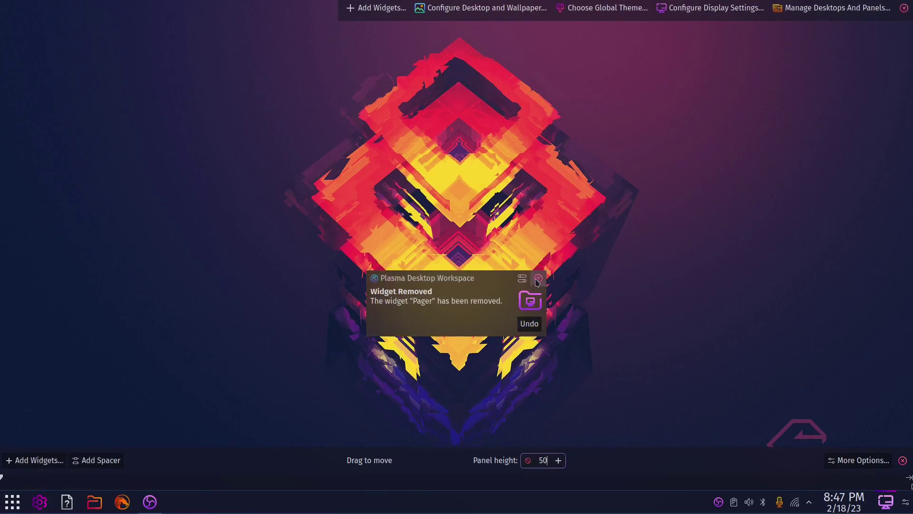
Dismiss the notification about the removed Pager widget and leave the desktop's edit mode
{"action": "left_click", "coordinate": [582, 244]}
{"action": "left_click", "coordinate": [904, 8]}
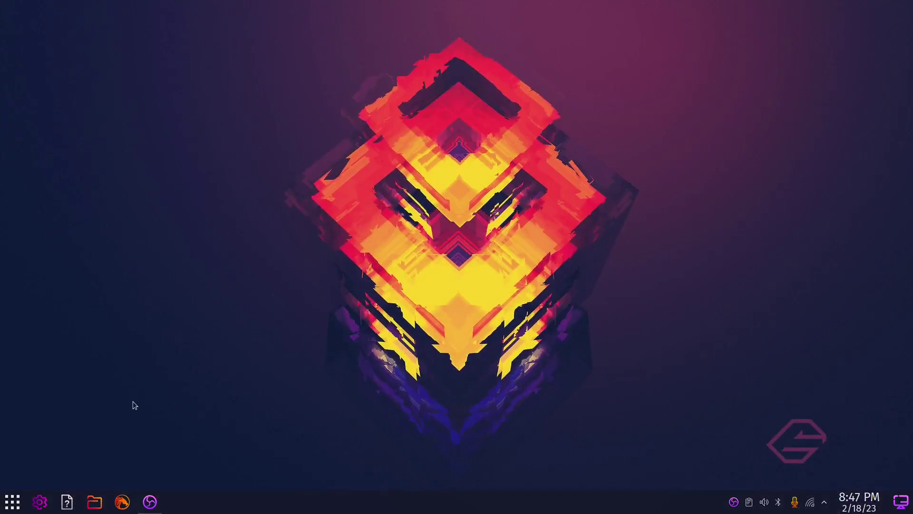
Open the Dolphin file manager, test restoring and maximizing its window with the new panel, and close it
{"action": "left_click", "coordinate": [95, 500]}
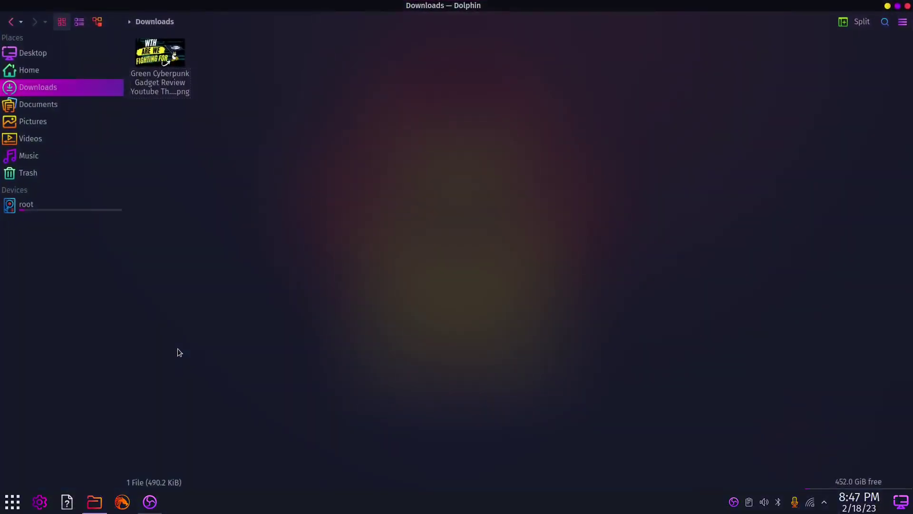
{"action": "left_click_drag", "start_coordinate": [776, 16], "coordinate": [605, 73]}
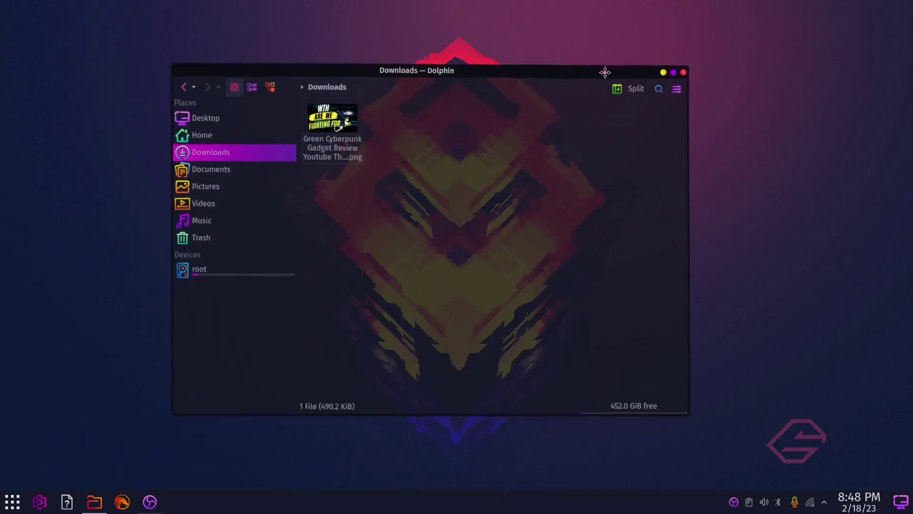
{"action": "left_click", "coordinate": [673, 73]}
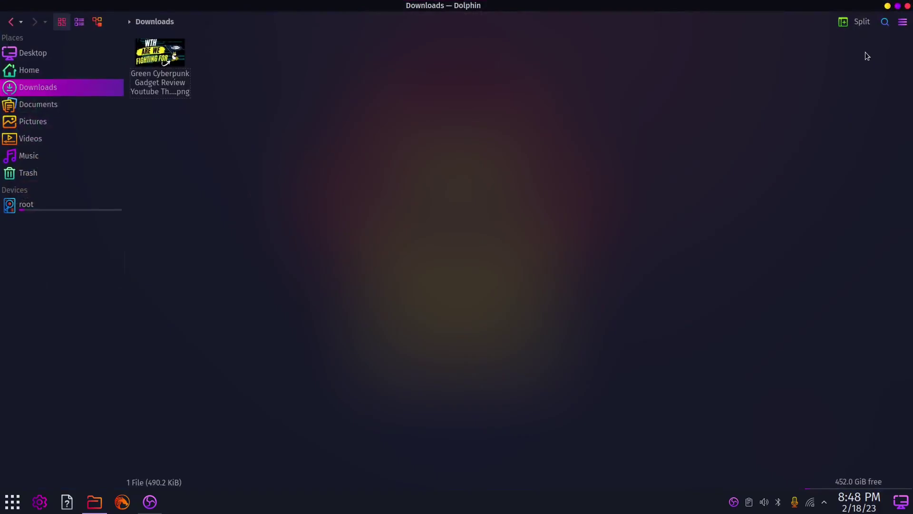
{"action": "left_click_drag", "start_coordinate": [525, 10], "coordinate": [385, 115]}
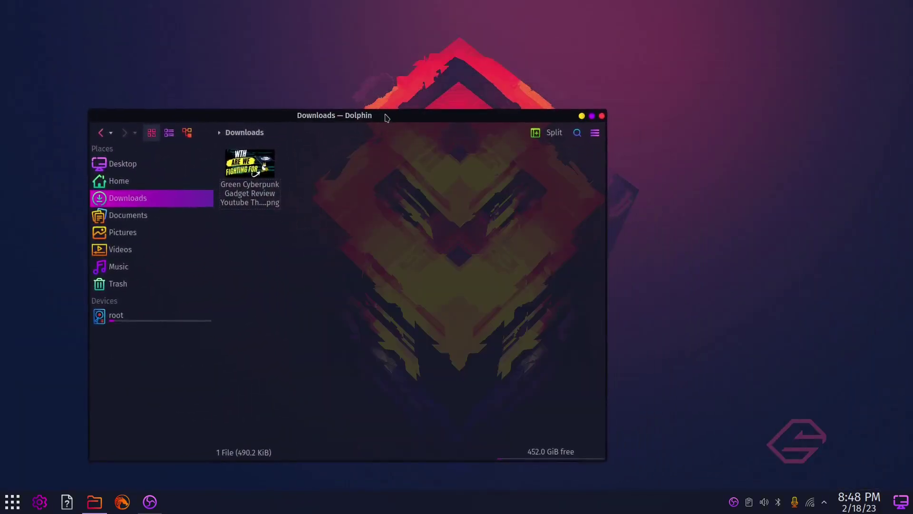
{"action": "left_click", "coordinate": [602, 116]}
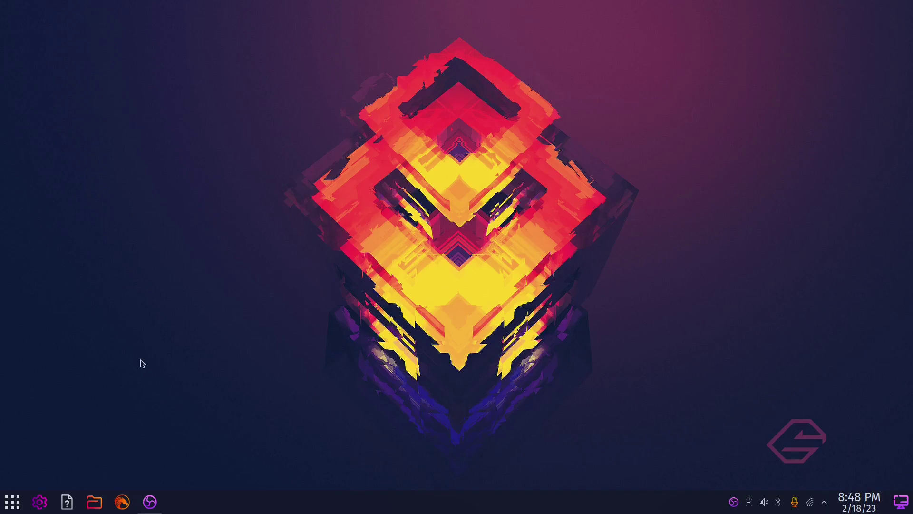
Open the Global Theme page in System Settings, search the downloadable themes for "layan", and close the download window
{"action": "left_click", "coordinate": [40, 505]}
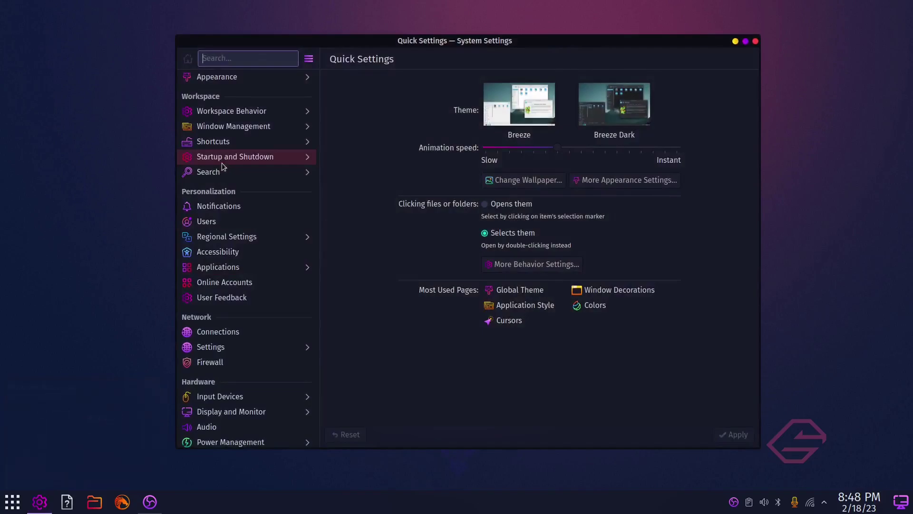
{"action": "left_click", "coordinate": [224, 79]}
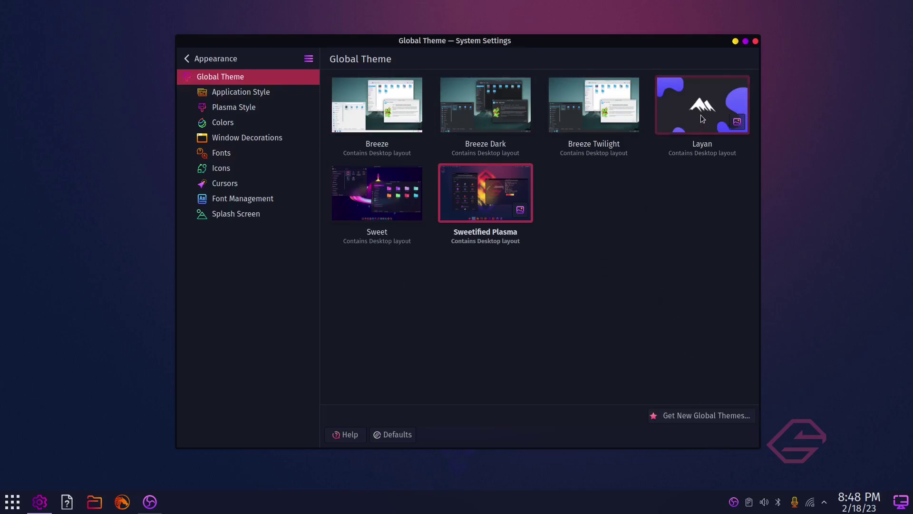
{"action": "left_click", "coordinate": [688, 415]}
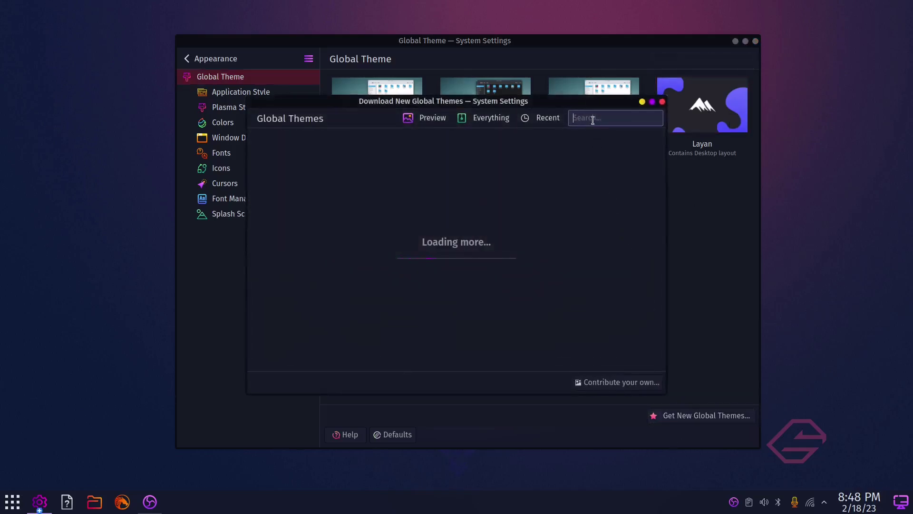
{"action": "type", "text": "layan"}
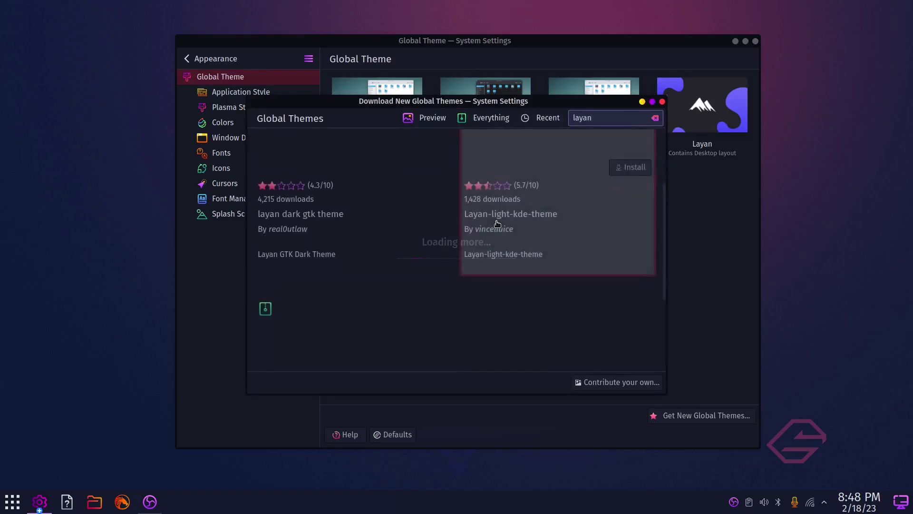
{"action": "scroll", "coordinate": [387, 142], "scroll_direction": "down", "scroll_amount": 5}
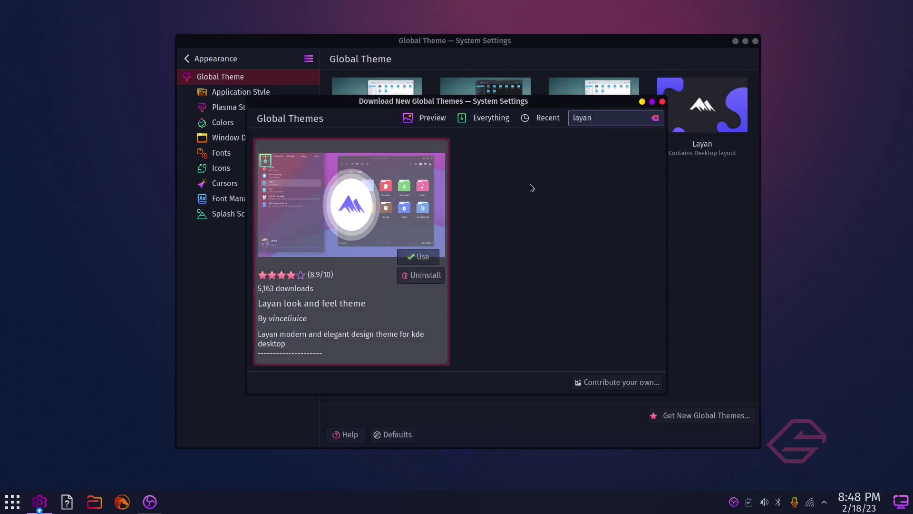
{"action": "left_click", "coordinate": [661, 102]}
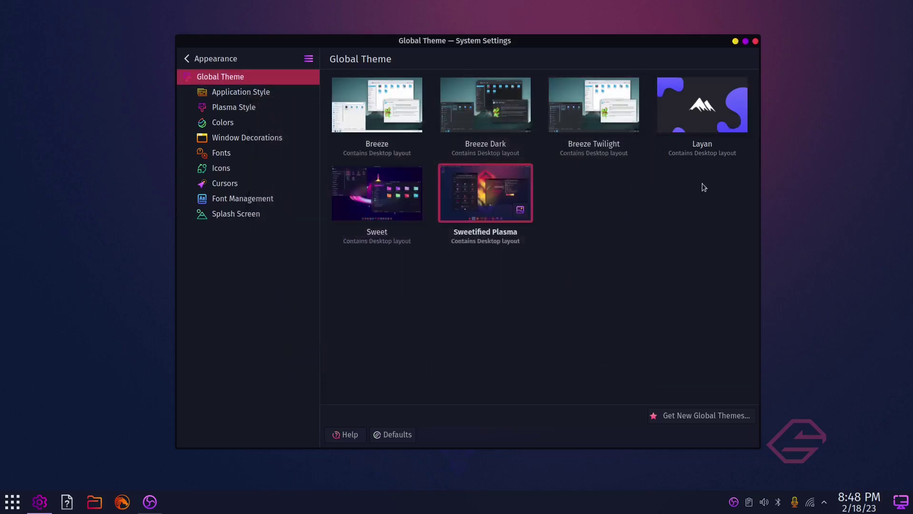
Apply the Layan global theme with its appearance settings only, leaving out the desktop and window layout
{"action": "left_click", "coordinate": [689, 112]}
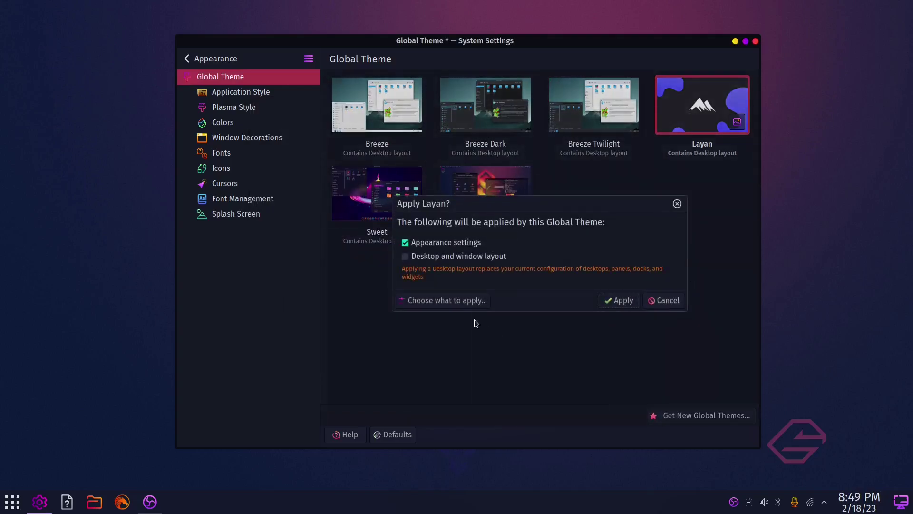
{"action": "left_click", "coordinate": [620, 301]}
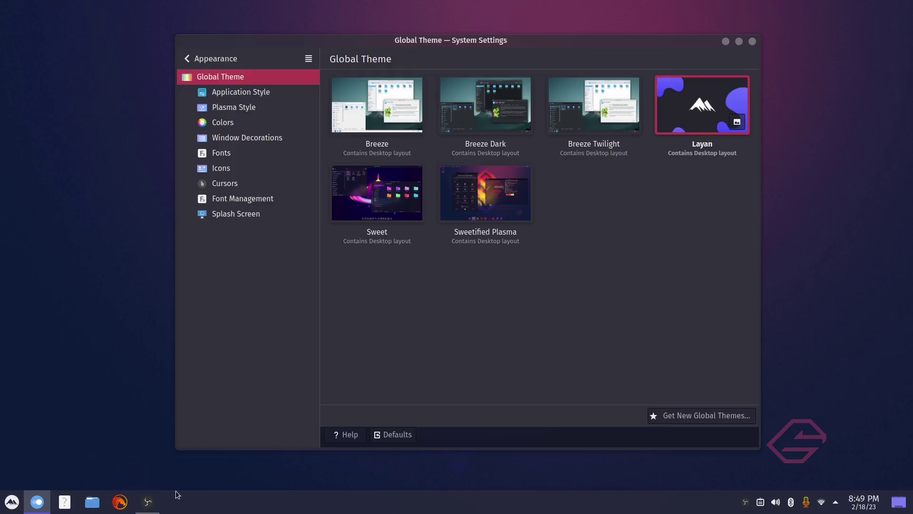
Go to the Icons settings and search the downloadable icon themes for "uos"
{"action": "left_click", "coordinate": [226, 169]}
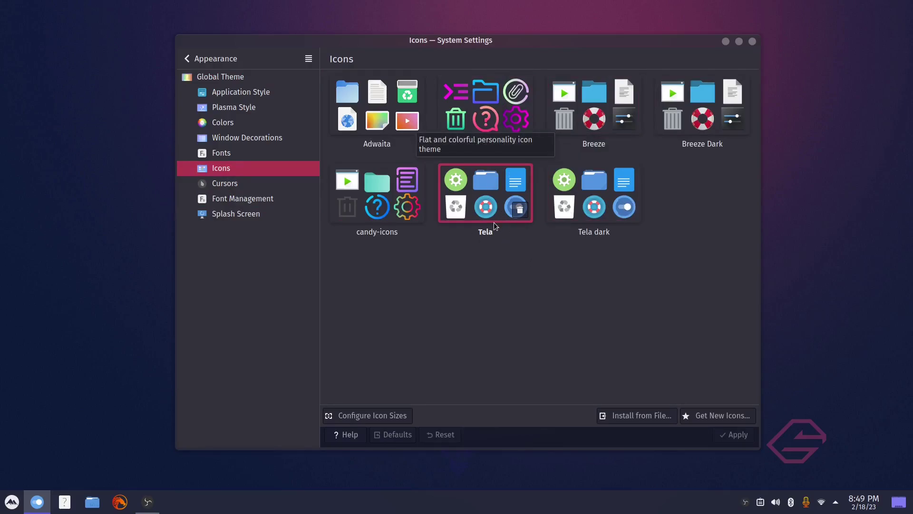
{"action": "left_click", "coordinate": [706, 418]}
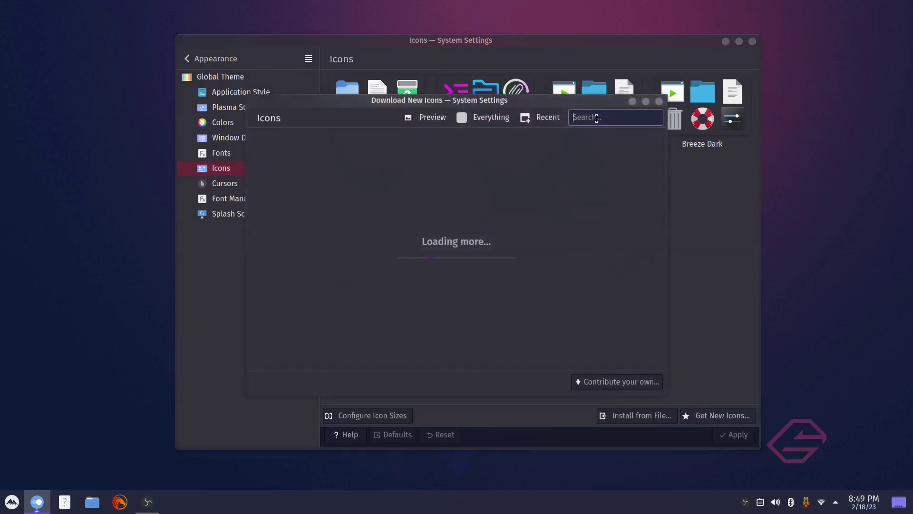
{"action": "type", "text": "u"}
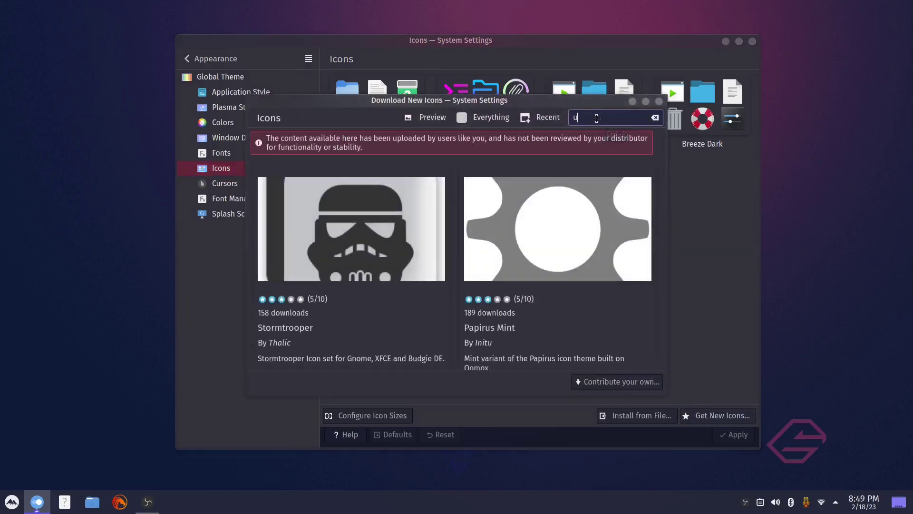
{"action": "type", "text": "os"}
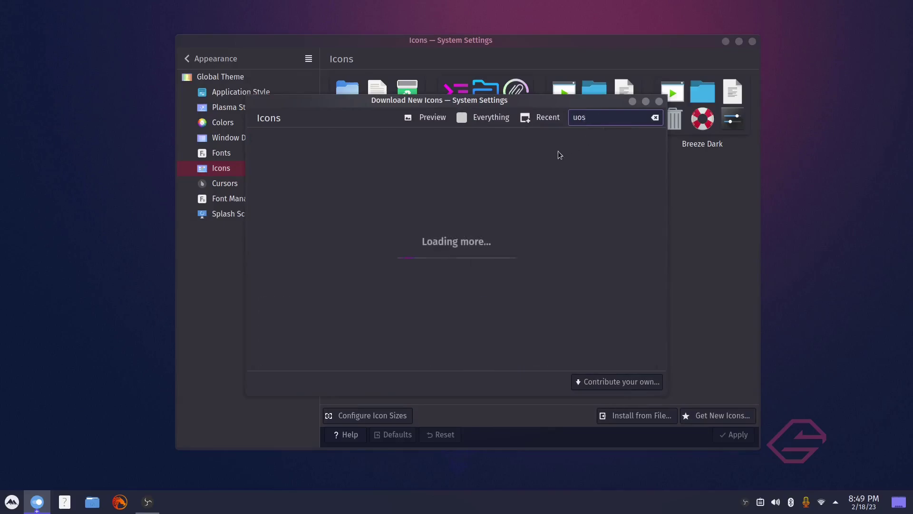
{"action": "scroll", "coordinate": [345, 207], "scroll_direction": "down", "scroll_amount": 5}
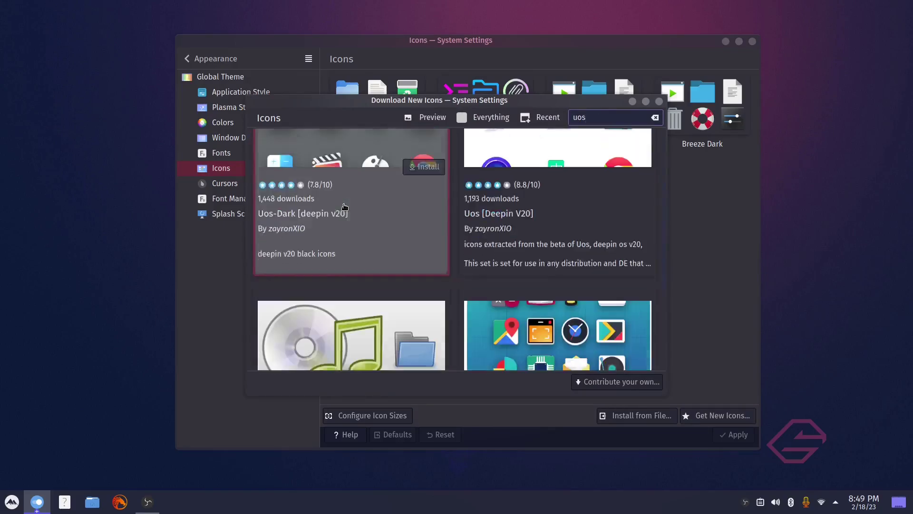
{"action": "scroll", "coordinate": [343, 209], "scroll_direction": "up", "scroll_amount": 5}
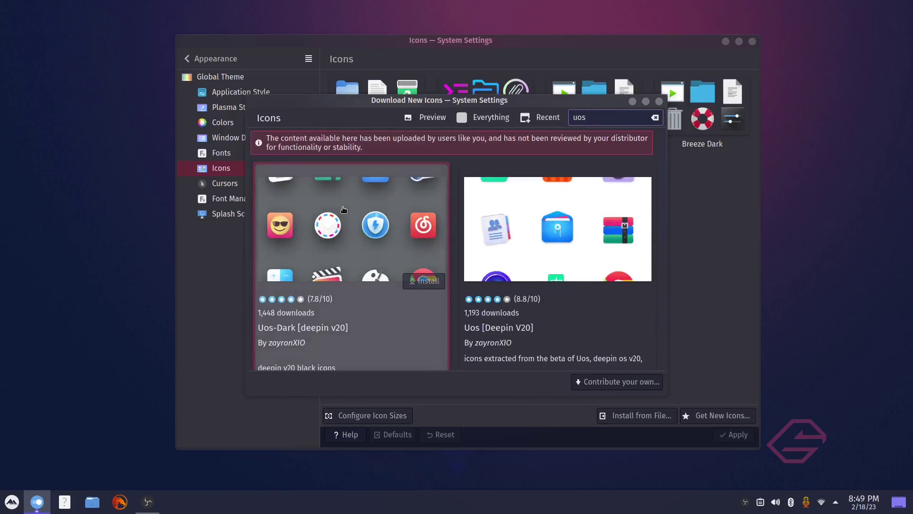
Install the Uos [Deepin V20] icon theme and apply it as the system icon set
{"action": "left_click", "coordinate": [549, 255]}
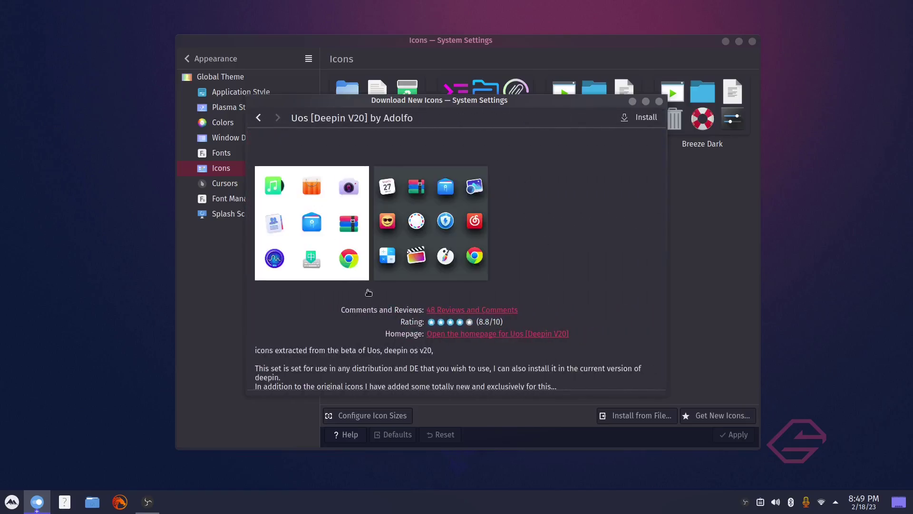
{"action": "left_click", "coordinate": [645, 117]}
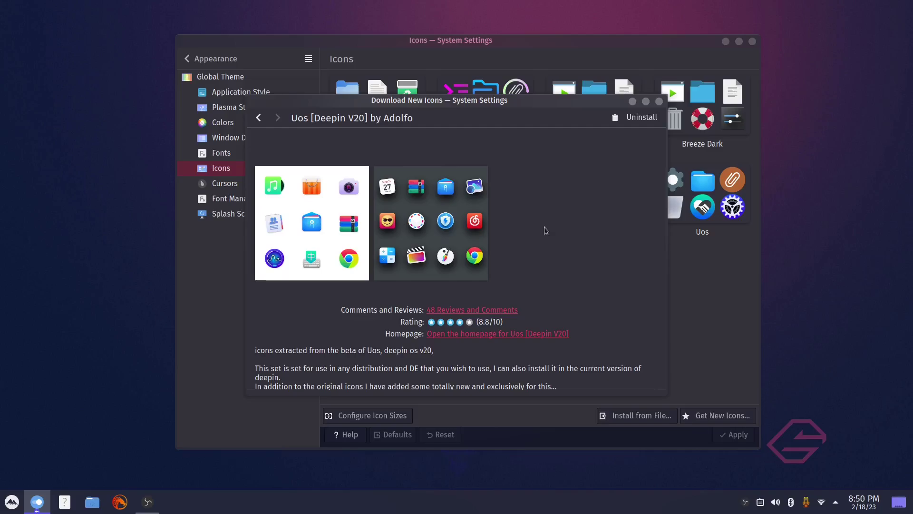
{"action": "left_click", "coordinate": [658, 101]}
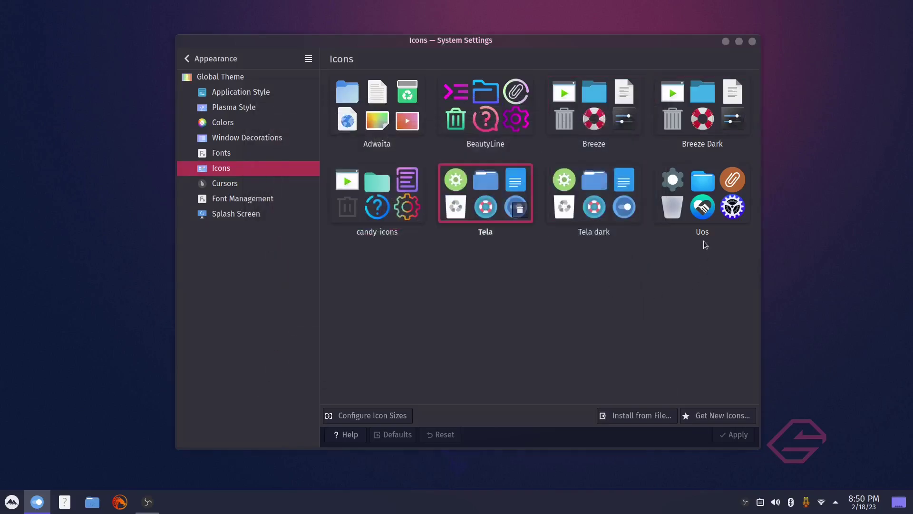
{"action": "left_click", "coordinate": [705, 216]}
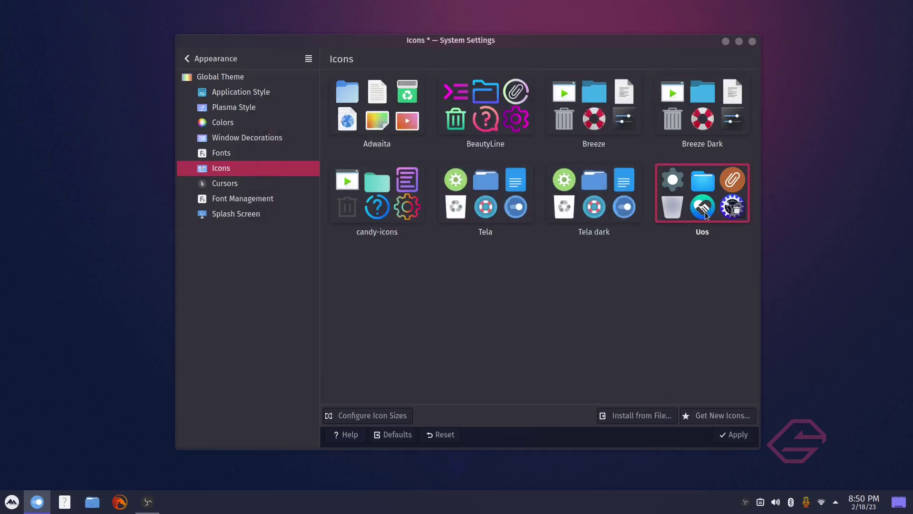
{"action": "left_click", "coordinate": [731, 437]}
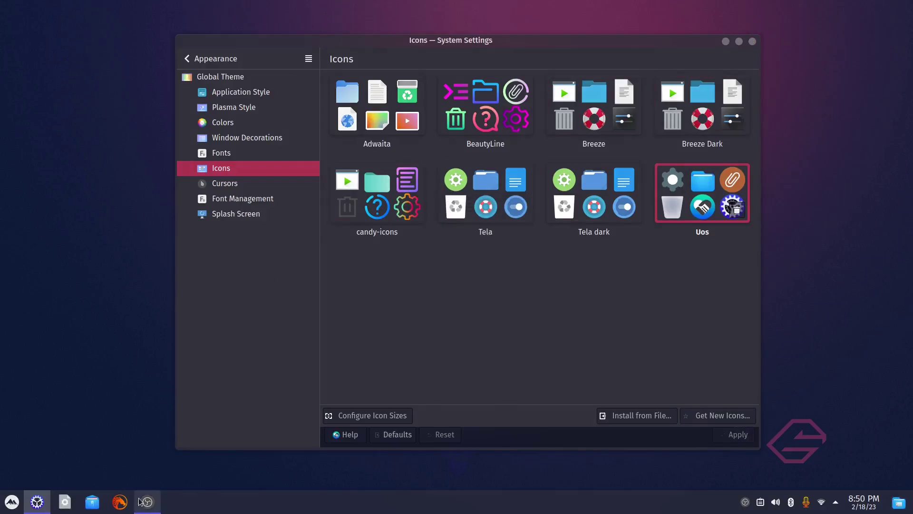
Unpin the launcher between System Settings and the file manager from the task manager
{"action": "right_click", "coordinate": [66, 501]}
{"action": "left_click", "coordinate": [68, 482]}
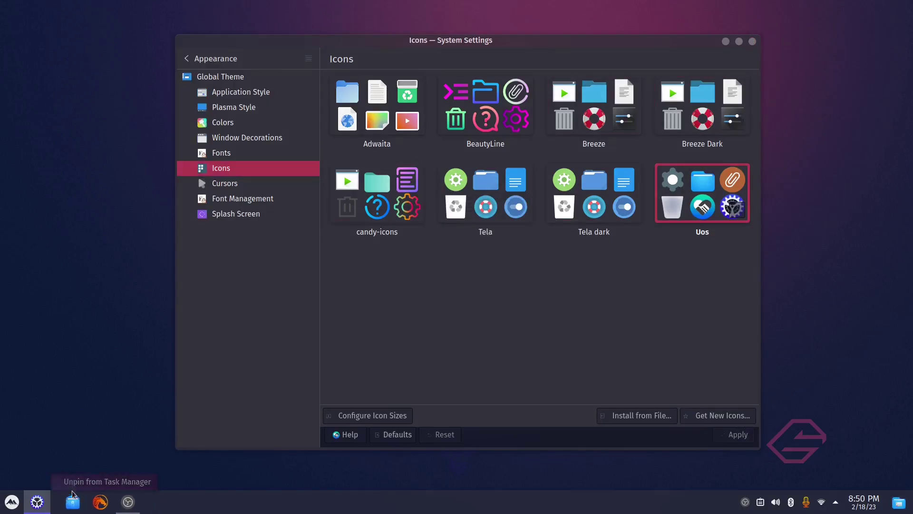
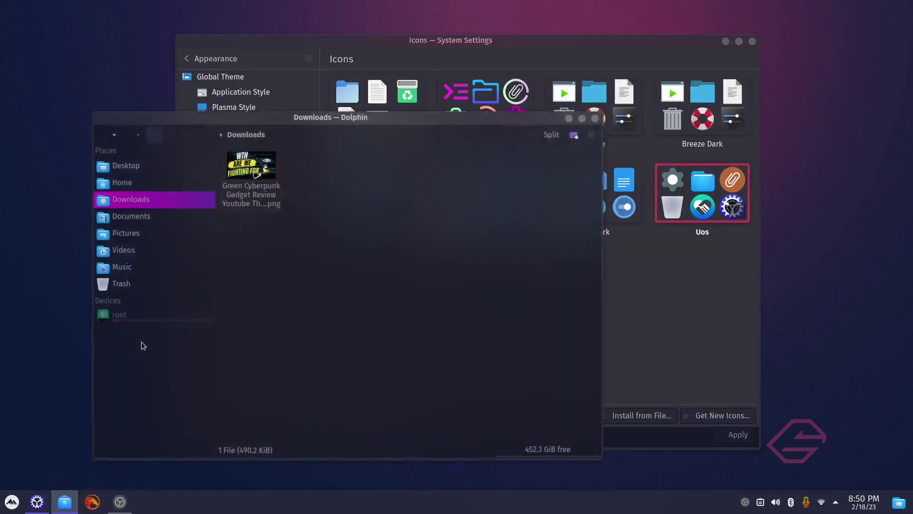
Set the icon size of Dolphin's Places sidebar to Huge (48x48) and close the file manager
{"action": "left_click_drag", "start_coordinate": [327, 116], "coordinate": [518, 58]}
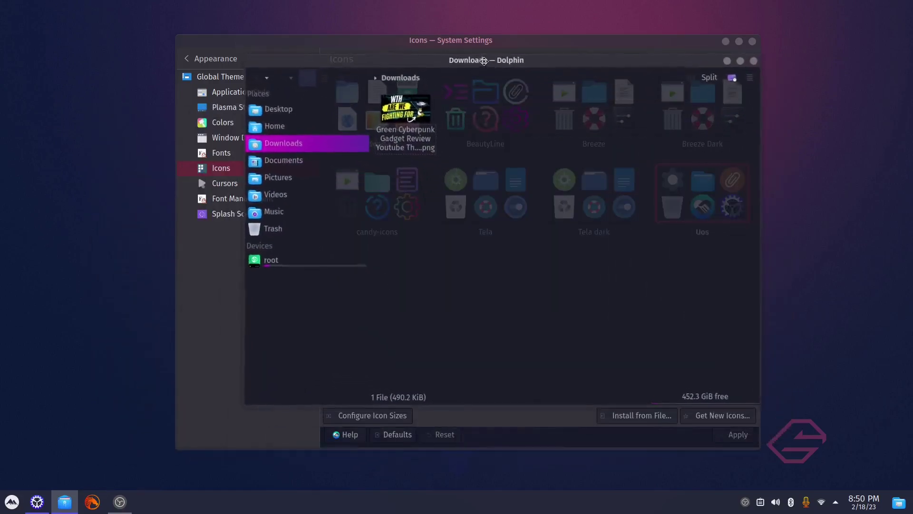
{"action": "right_click", "coordinate": [294, 343]}
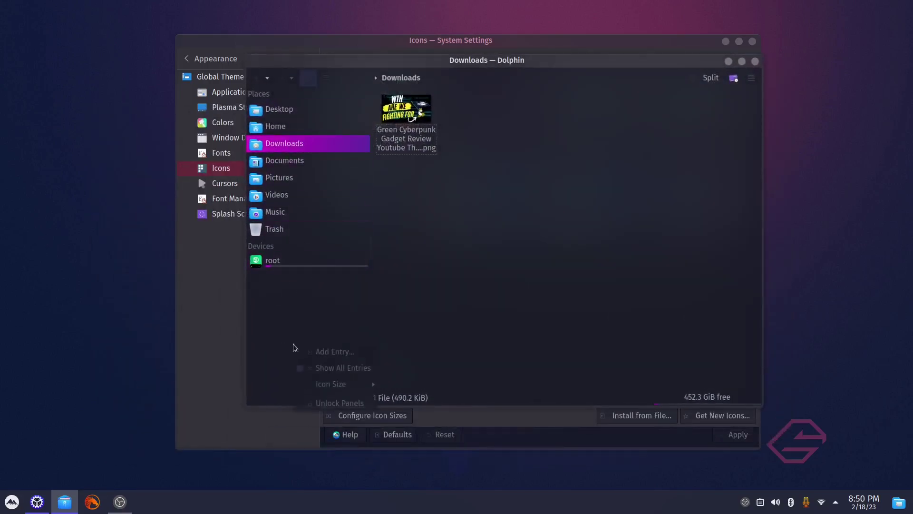
{"action": "mouse_move", "coordinate": [361, 386]}
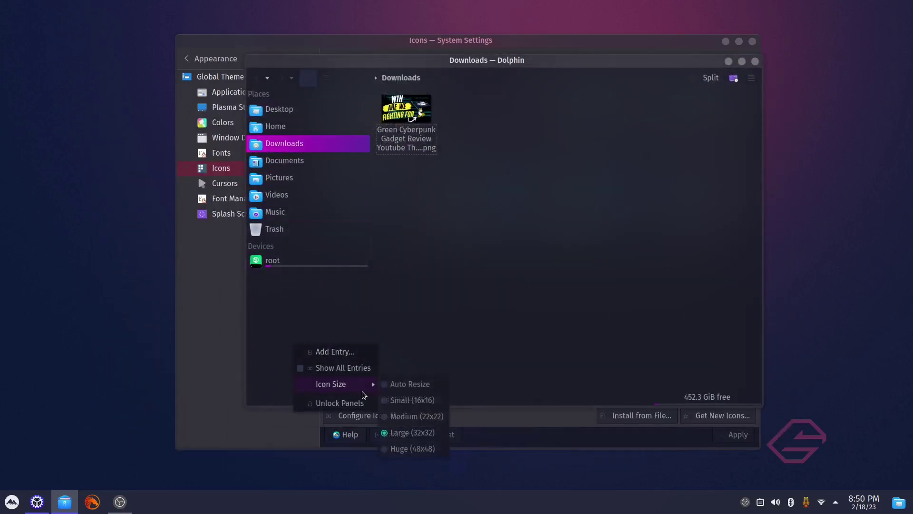
{"action": "left_click", "coordinate": [403, 452]}
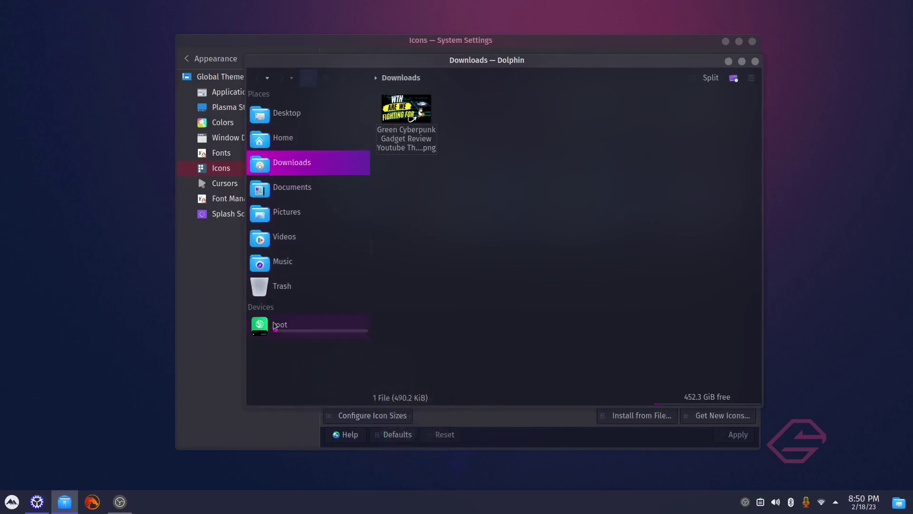
{"action": "left_click", "coordinate": [755, 62]}
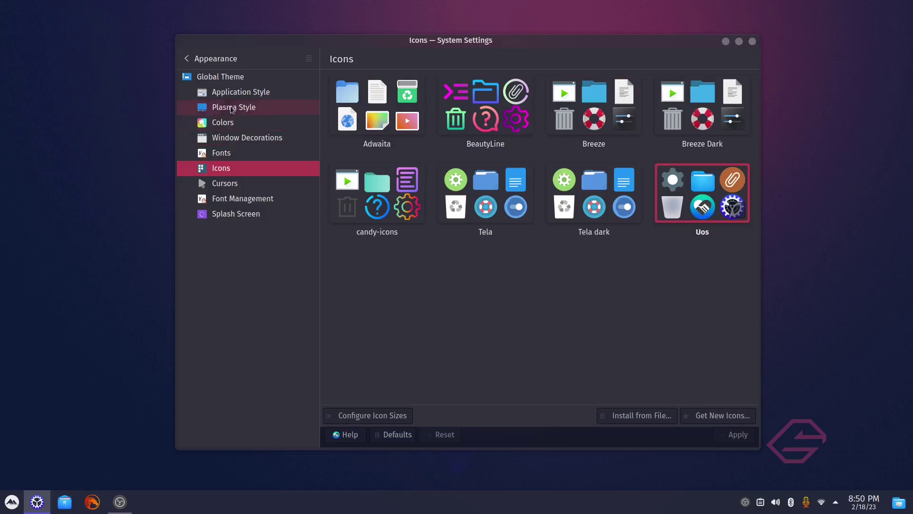
Set the application style to Breeze and apply it
{"action": "left_click", "coordinate": [210, 93]}
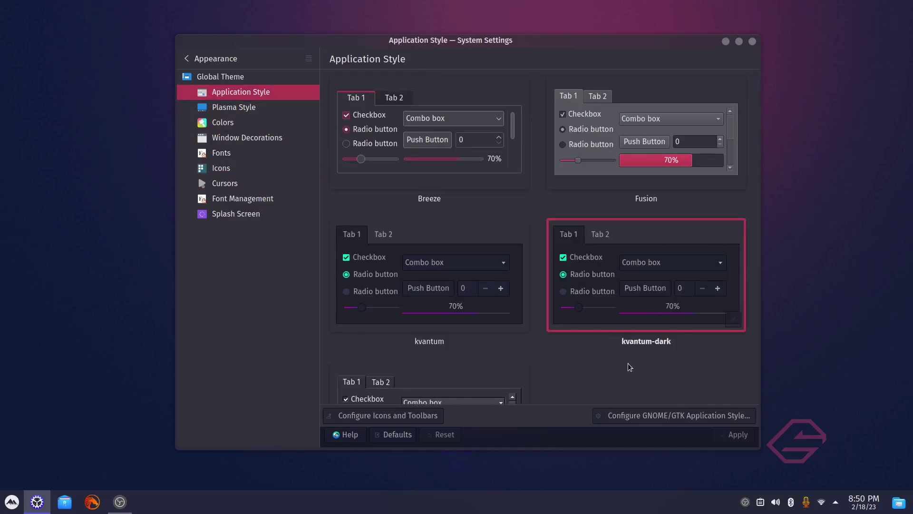
{"action": "scroll", "coordinate": [630, 367], "scroll_direction": "down", "scroll_amount": 2}
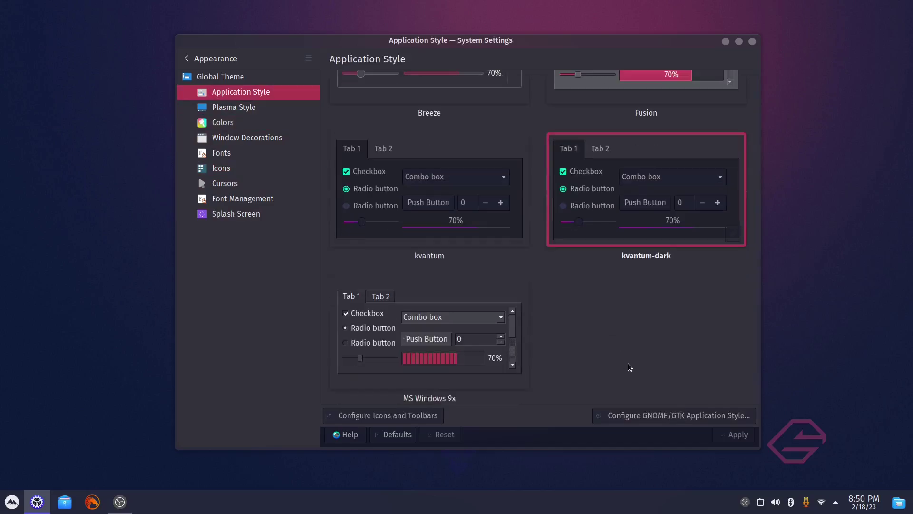
{"action": "scroll", "coordinate": [630, 366], "scroll_direction": "up", "scroll_amount": 1}
{"action": "scroll", "coordinate": [630, 366], "scroll_direction": "up", "scroll_amount": 1}
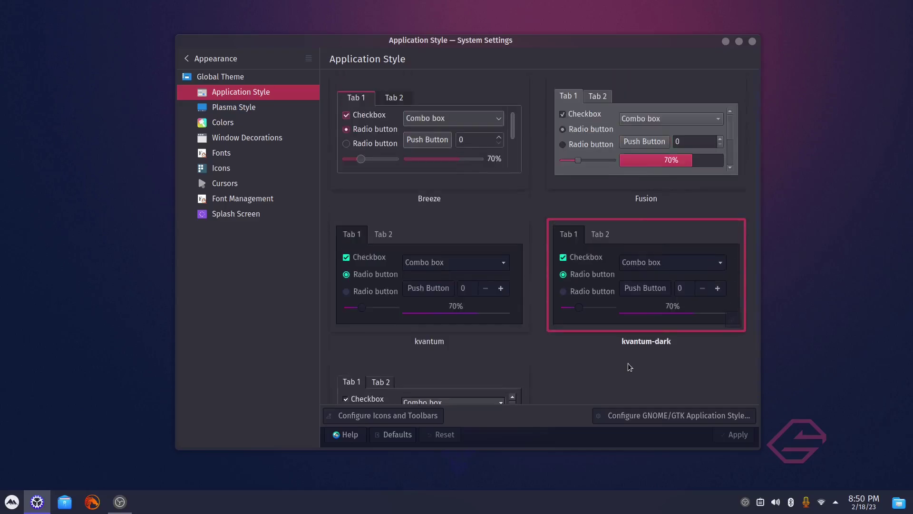
{"action": "left_click", "coordinate": [440, 181]}
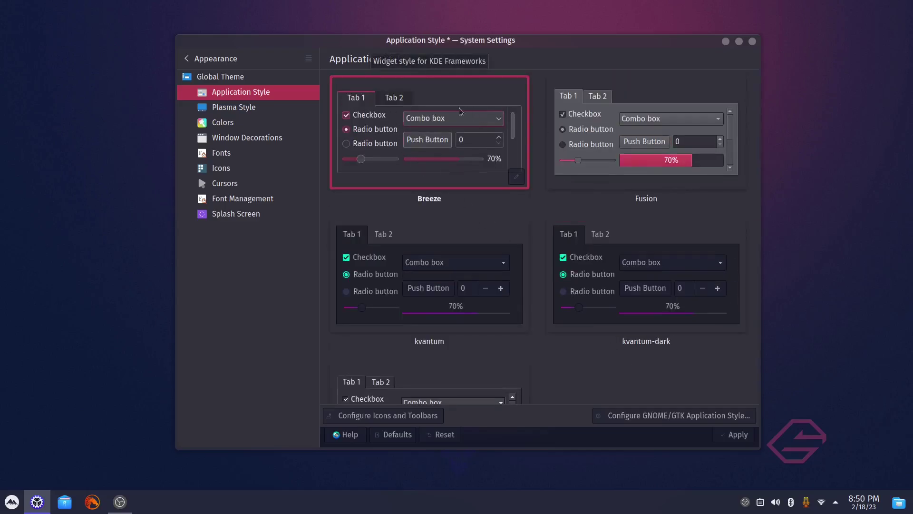
{"action": "left_click", "coordinate": [738, 435]}
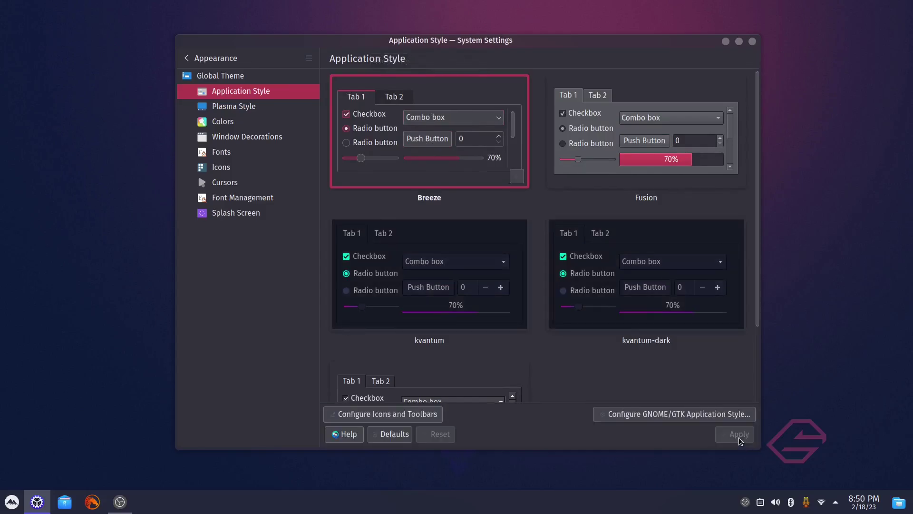
Set the accent color in the Colors settings to come from the current color scheme and apply it
{"action": "left_click", "coordinate": [235, 107]}
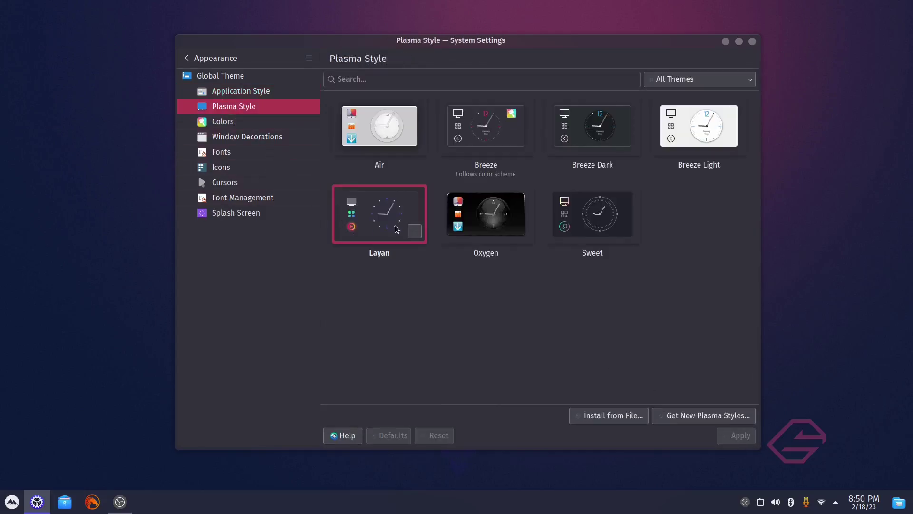
{"action": "left_click", "coordinate": [236, 127]}
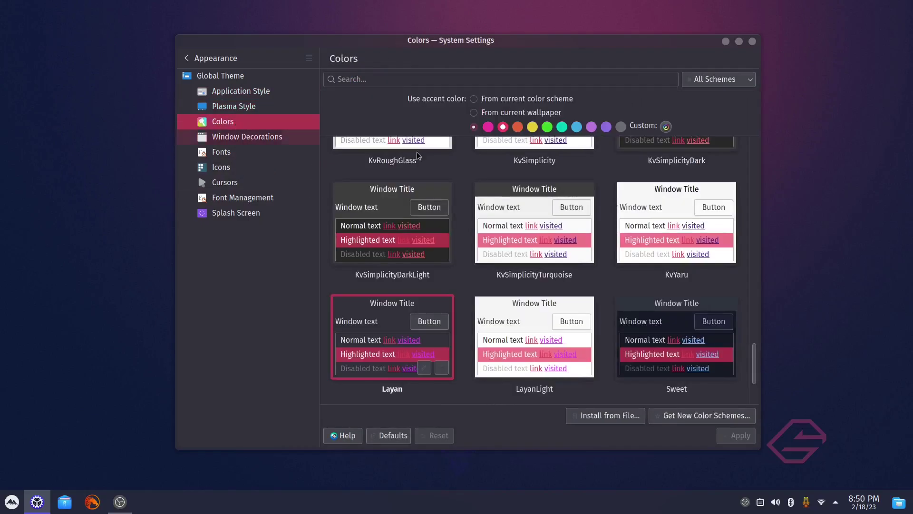
{"action": "left_click", "coordinate": [474, 98]}
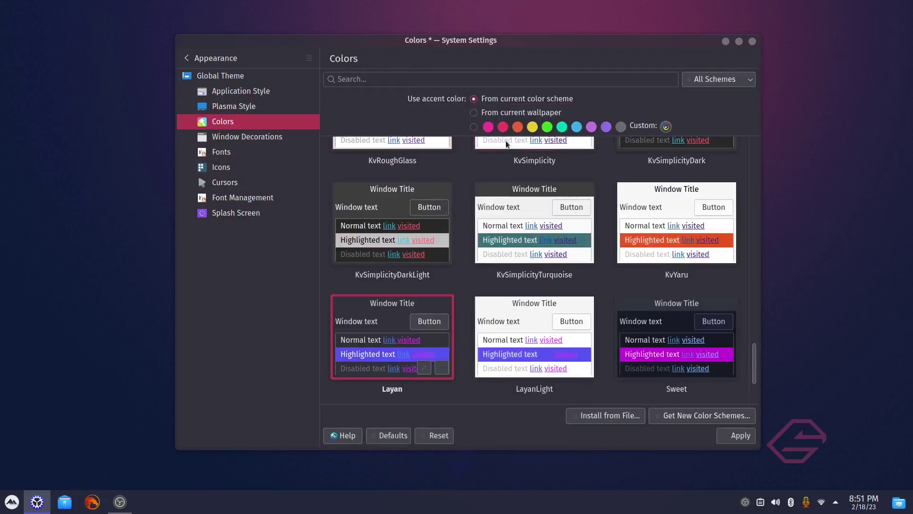
{"action": "left_click", "coordinate": [737, 438]}
Examine the titlebar button layout in the Window Decorations settings and close System Settings
{"action": "left_click", "coordinate": [261, 140]}
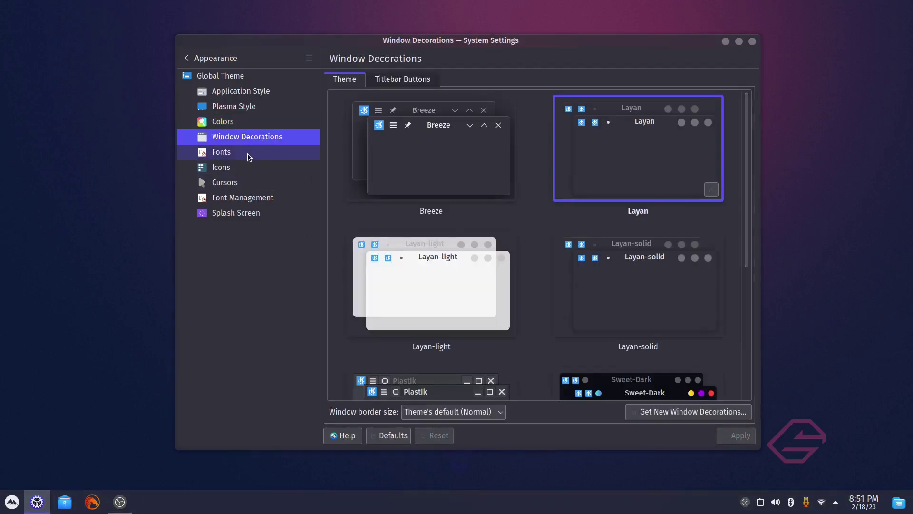
{"action": "left_click", "coordinate": [402, 79]}
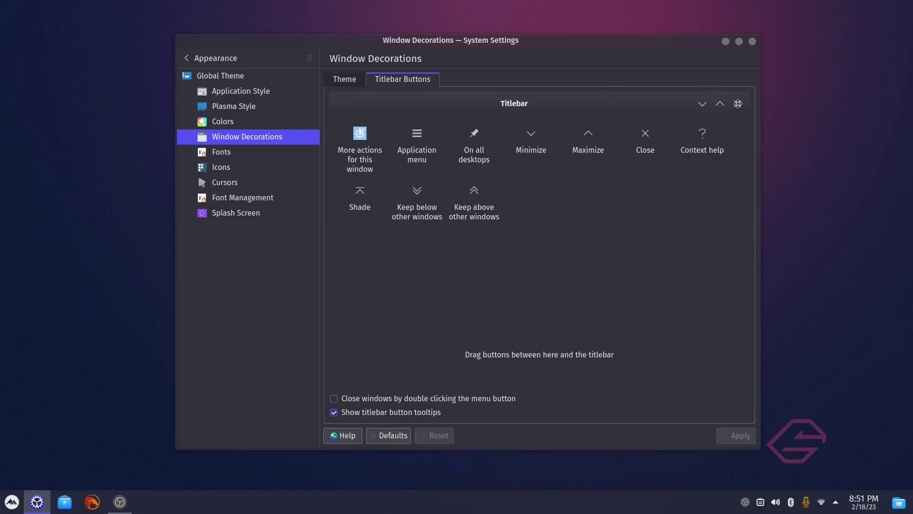
{"action": "mouse_move", "coordinate": [738, 104]}
{"action": "left_mouse_down"}
{"action": "mouse_move", "coordinate": [350, 100]}
{"action": "mouse_move", "coordinate": [733, 108]}
{"action": "mouse_move", "coordinate": [733, 101]}
{"action": "left_mouse_up"}
{"action": "left_click", "coordinate": [752, 42]}
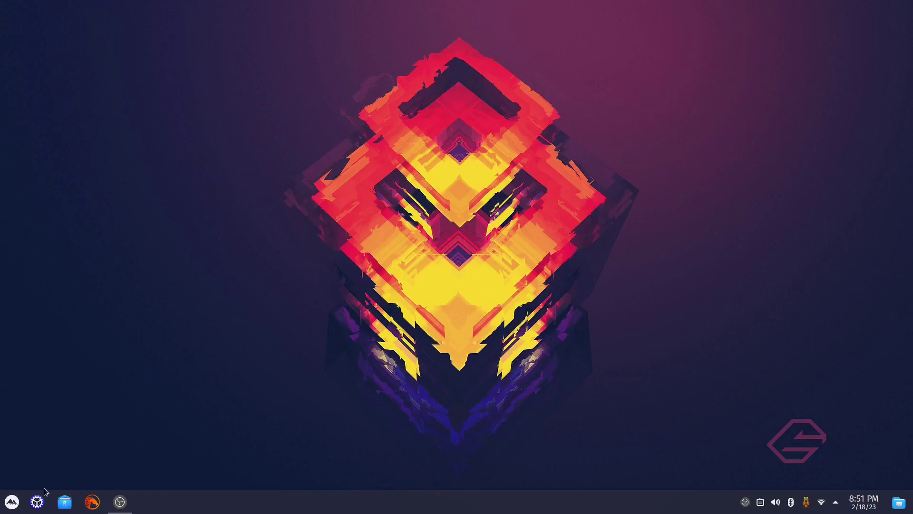
{"action": "key", "text": "super"}
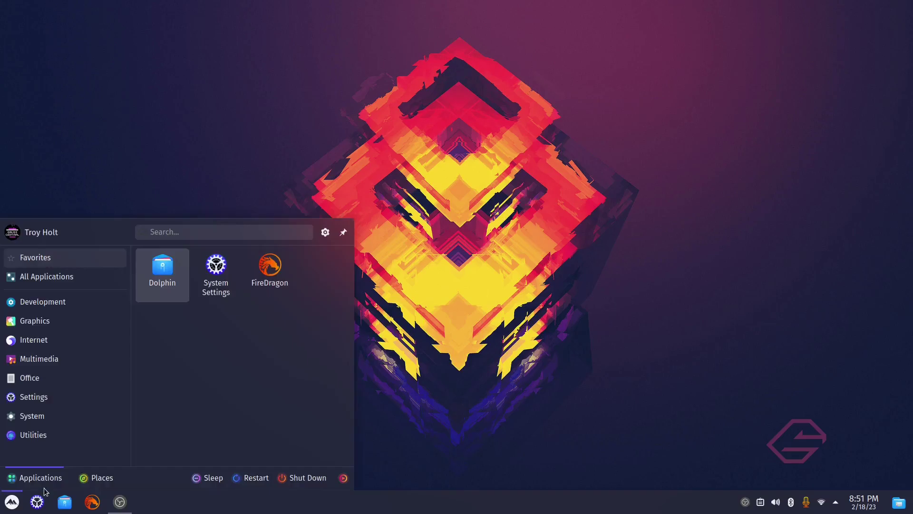
{"action": "type", "text": "soft"}
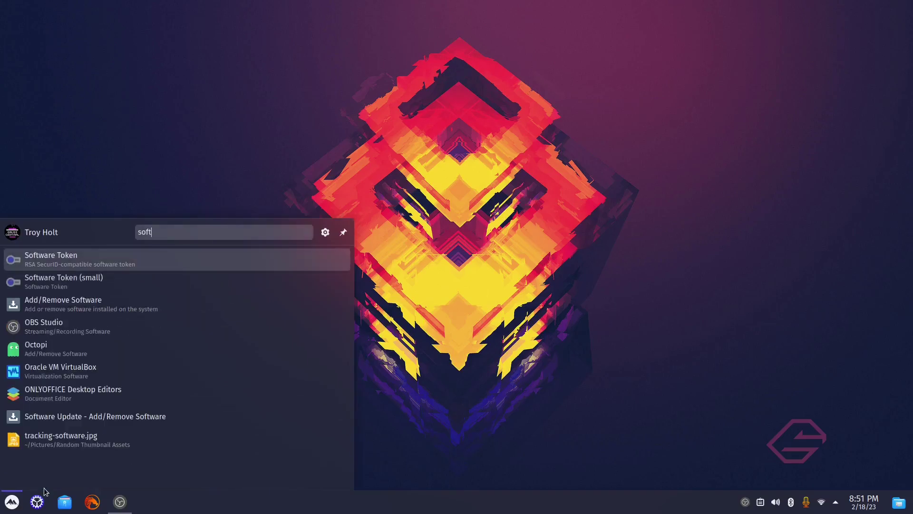
{"action": "mouse_move", "coordinate": [1, 371]}
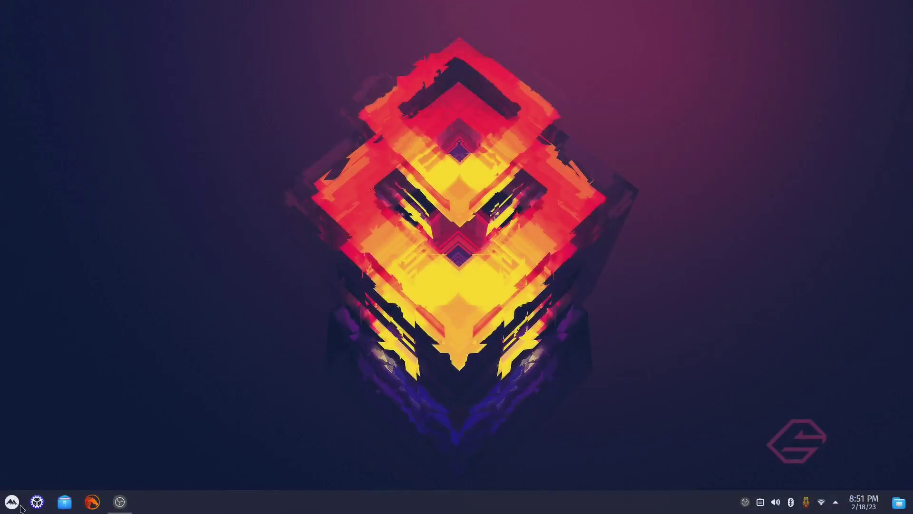
In the Screen Edges settings, set the screen's left edge to No Action, apply it and close System Settings
{"action": "left_click", "coordinate": [36, 503]}
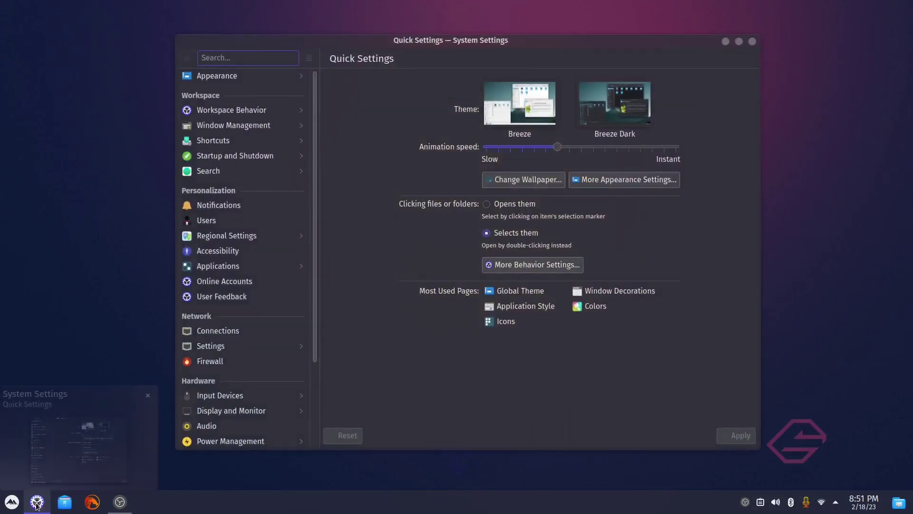
{"action": "left_click", "coordinate": [219, 113]}
{"action": "left_click", "coordinate": [219, 107]}
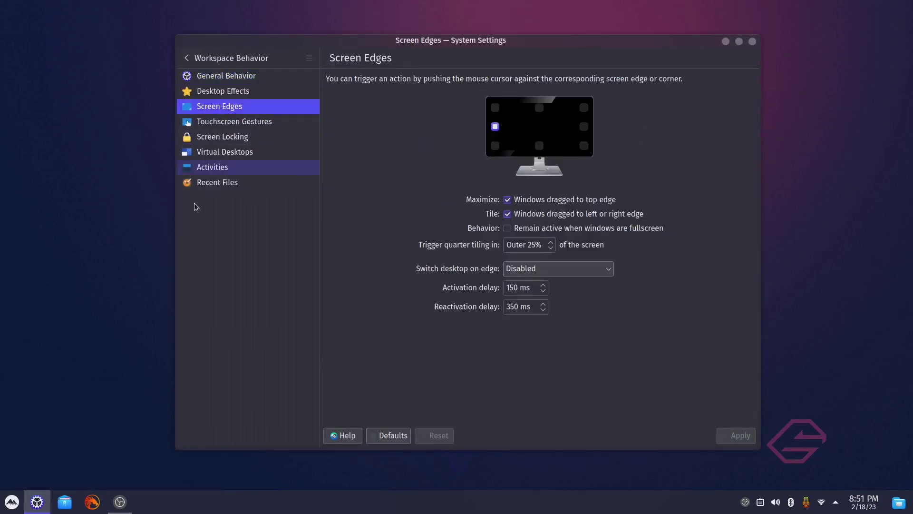
{"action": "mouse_move", "coordinate": [0, 248]}
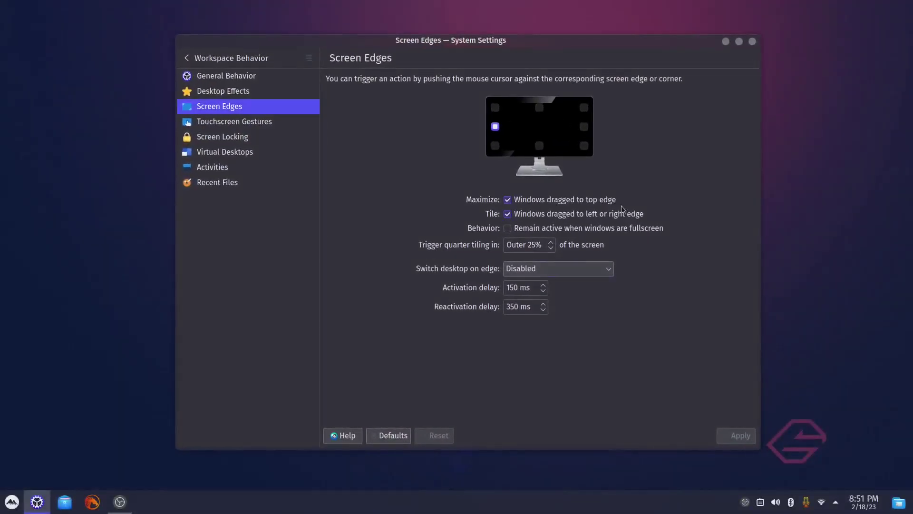
{"action": "left_click", "coordinate": [494, 127]}
{"action": "left_click", "coordinate": [501, 138]}
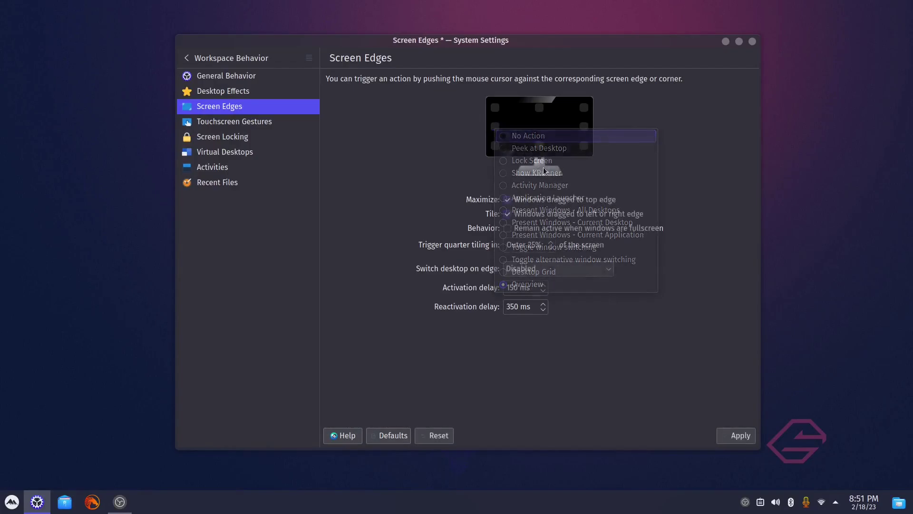
{"action": "left_click", "coordinate": [745, 440]}
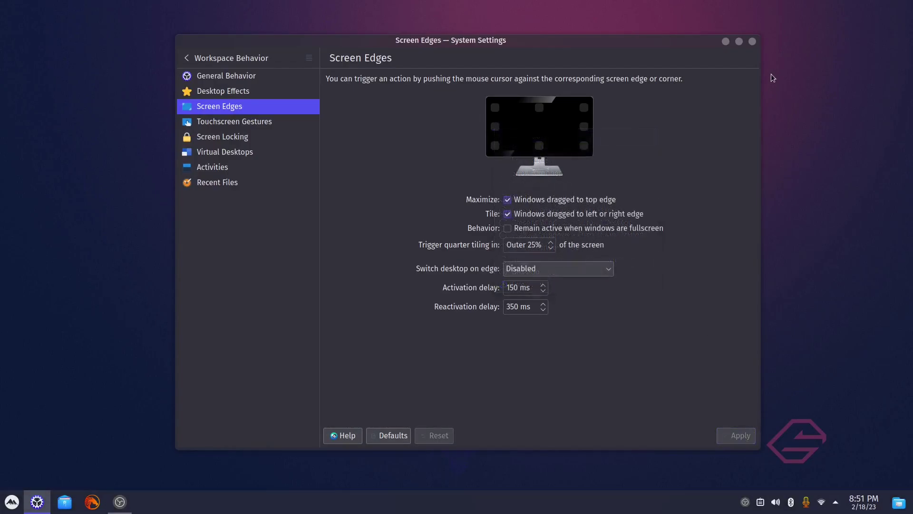
{"action": "left_click", "coordinate": [753, 42]}
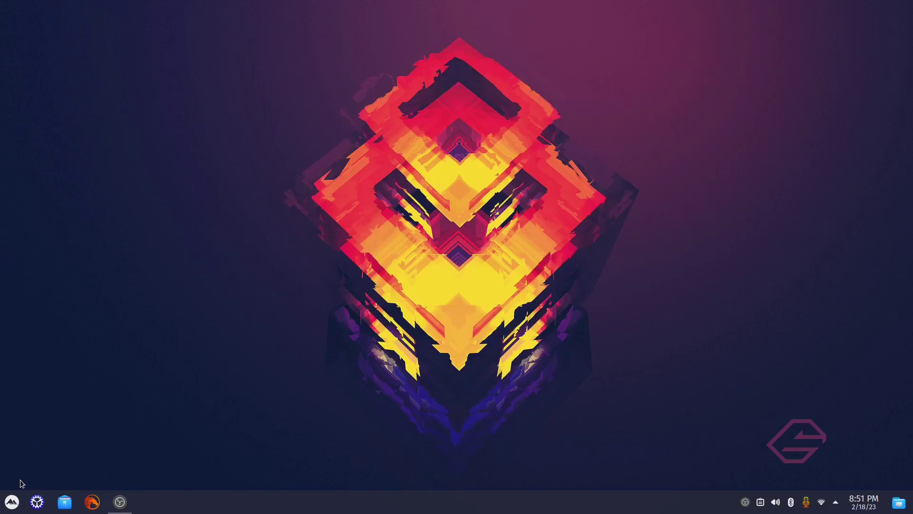
Search the application launcher for "software" and open Add/Remove Software
{"action": "left_click", "coordinate": [12, 501]}
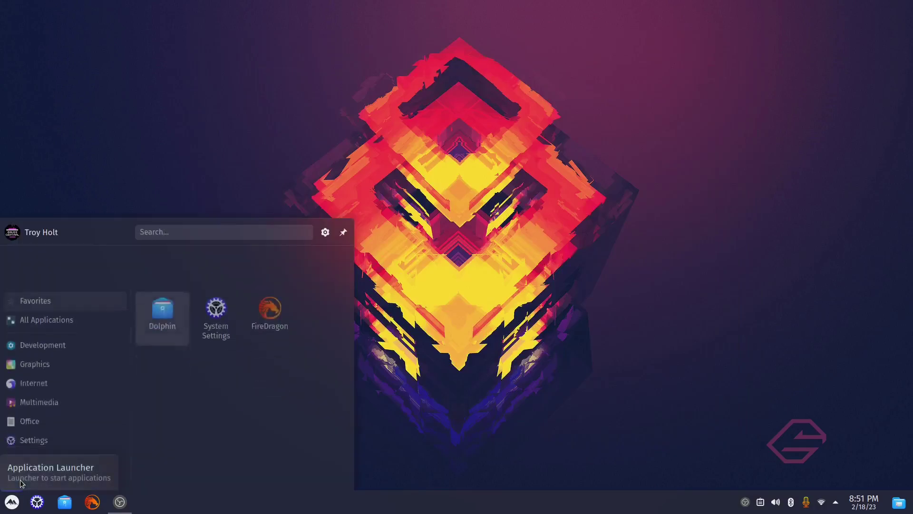
{"action": "left_click", "coordinate": [200, 229]}
{"action": "type", "text": "softwa"}
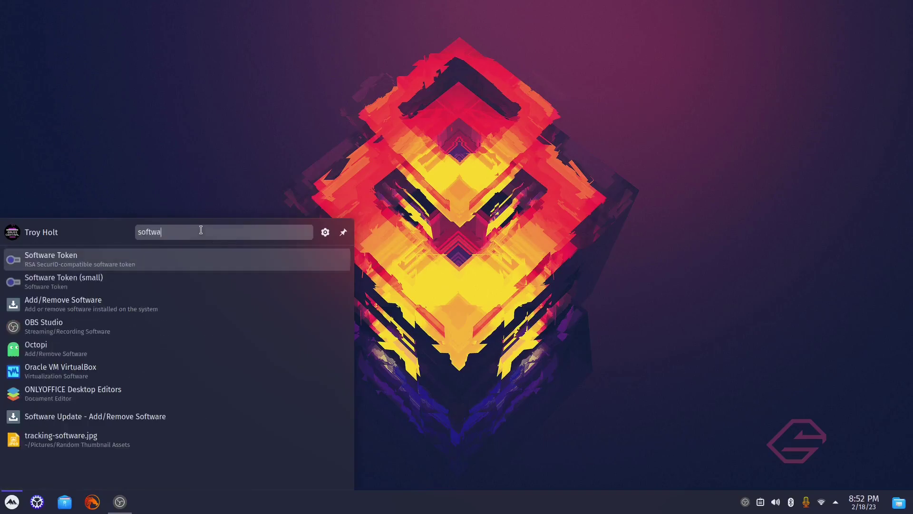
{"action": "type", "text": "re"}
{"action": "key", "text": "Down"}
{"action": "key", "text": "Down"}
{"action": "key", "text": "Down"}
{"action": "key", "text": "Up"}
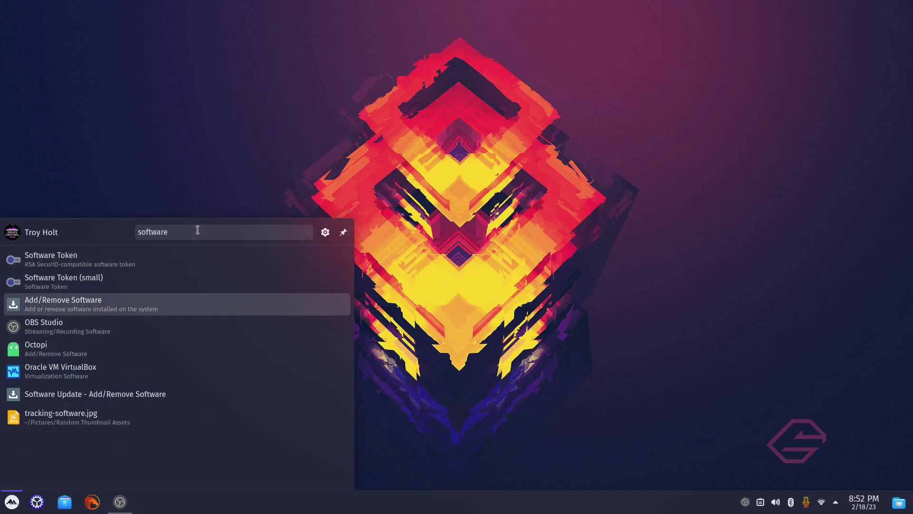
{"action": "left_click", "coordinate": [69, 301]}
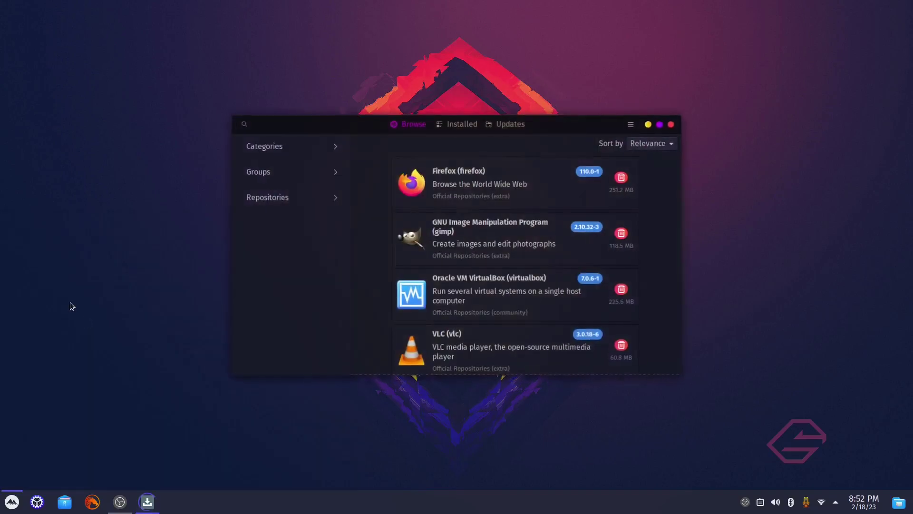
Search the package manager for latte-dock
{"action": "left_click", "coordinate": [244, 124]}
{"action": "type", "text": "la"}
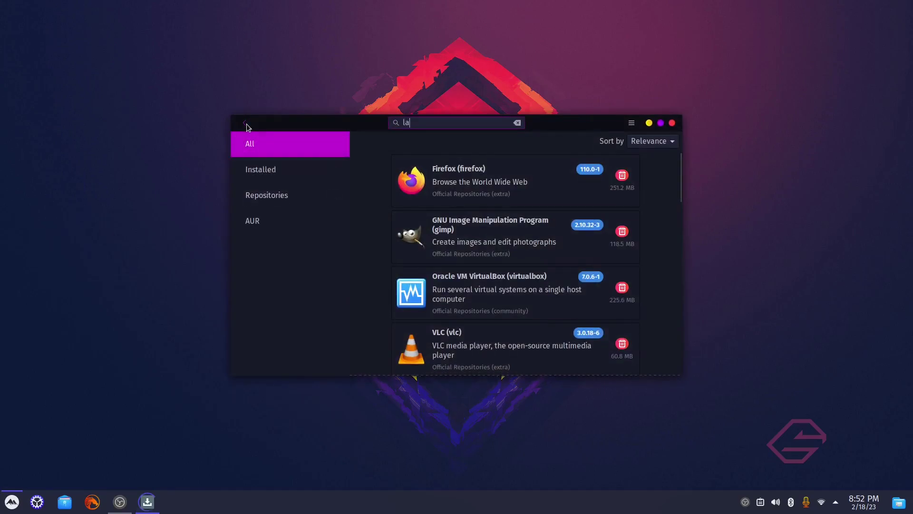
{"action": "type", "text": "tte-dock"}
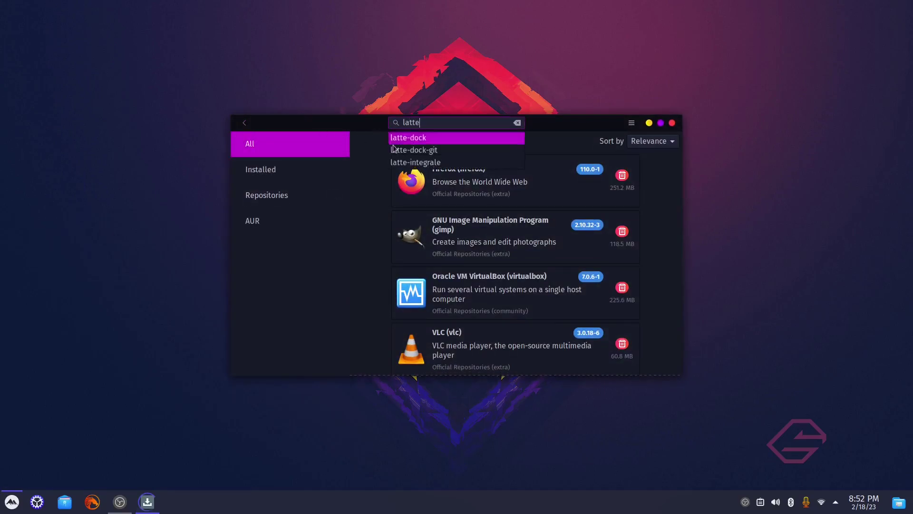
{"action": "left_click", "coordinate": [400, 139]}
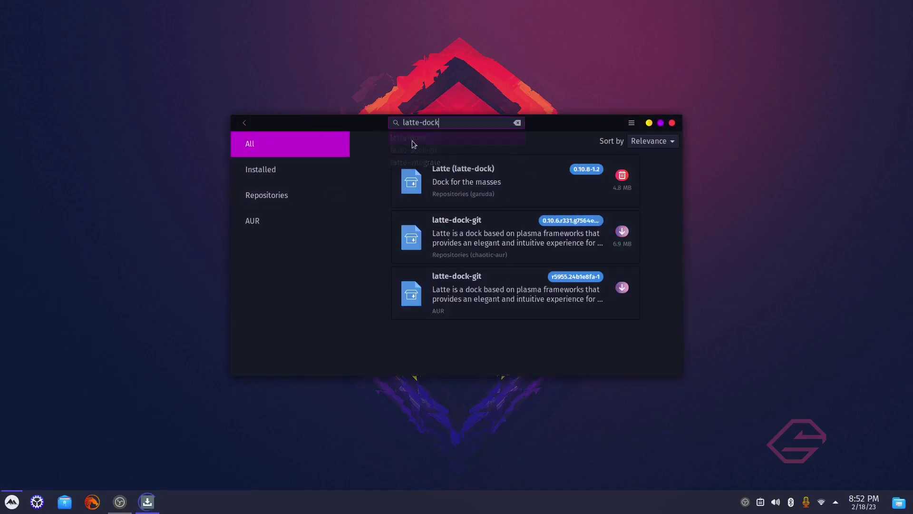
Remove the Latte (latte-dock) package, authenticate the transaction with the account password and close the package manager
{"action": "left_click", "coordinate": [622, 176]}
{"action": "left_click", "coordinate": [640, 366]}
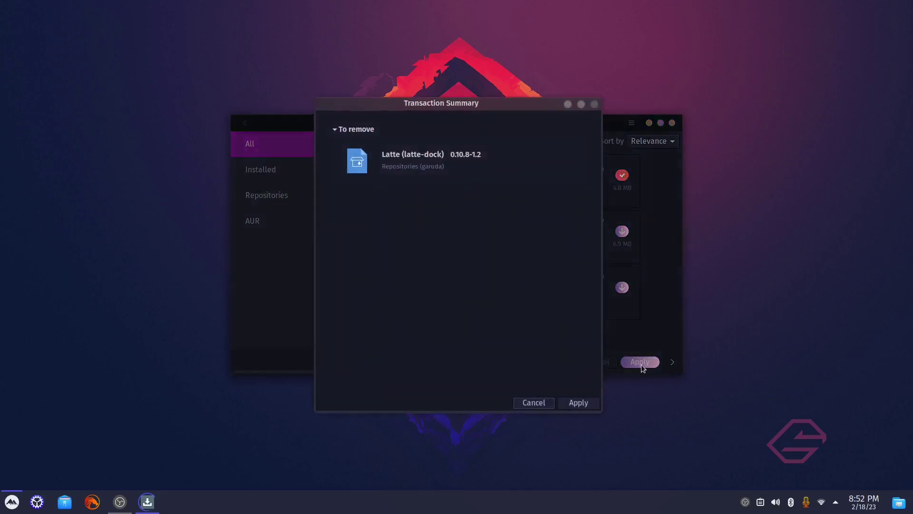
{"action": "left_click", "coordinate": [578, 402]}
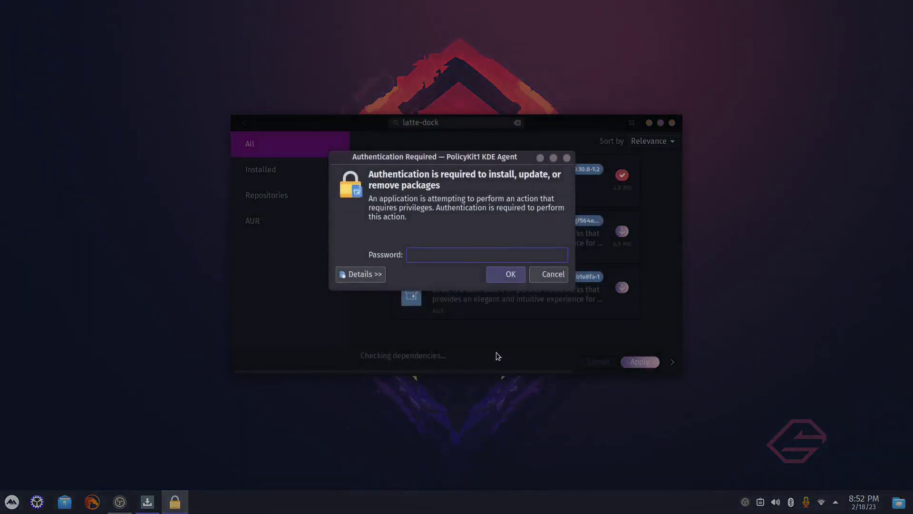
{"action": "type", "text": "*********"}
{"action": "key", "text": "Return"}
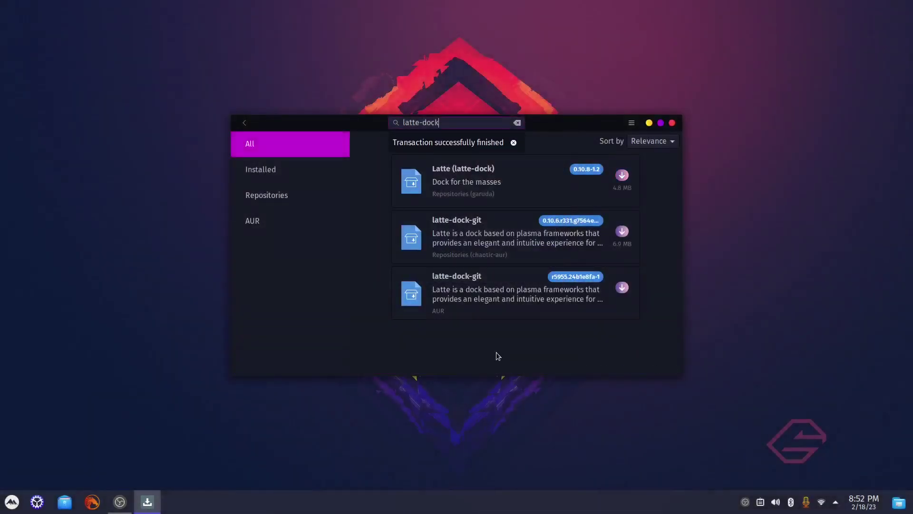
{"action": "left_click", "coordinate": [672, 123]}
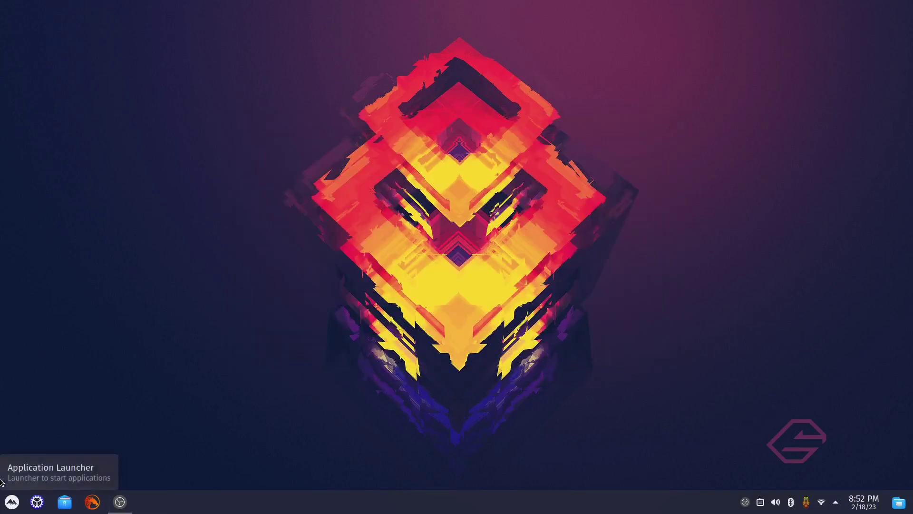
Open System Settings, search it for "startup" and open the Autostart page
{"action": "key", "text": "super"}
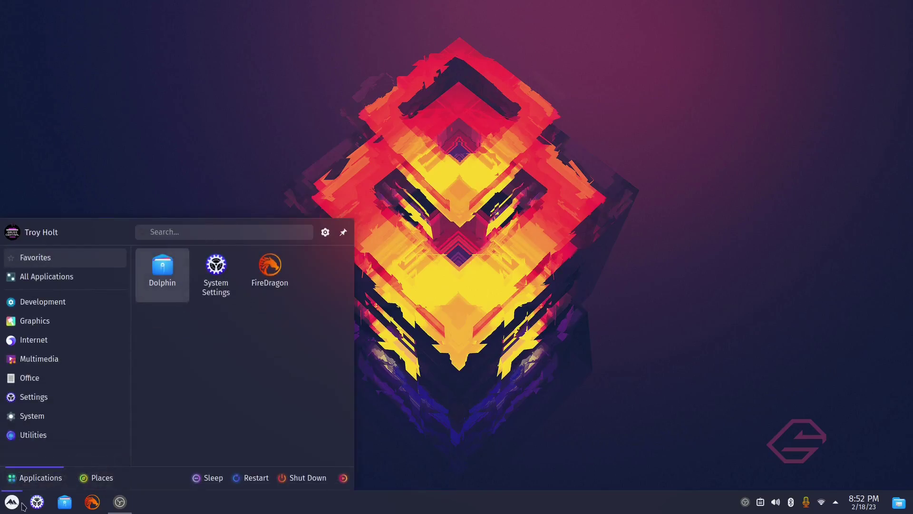
{"action": "left_click", "coordinate": [36, 501]}
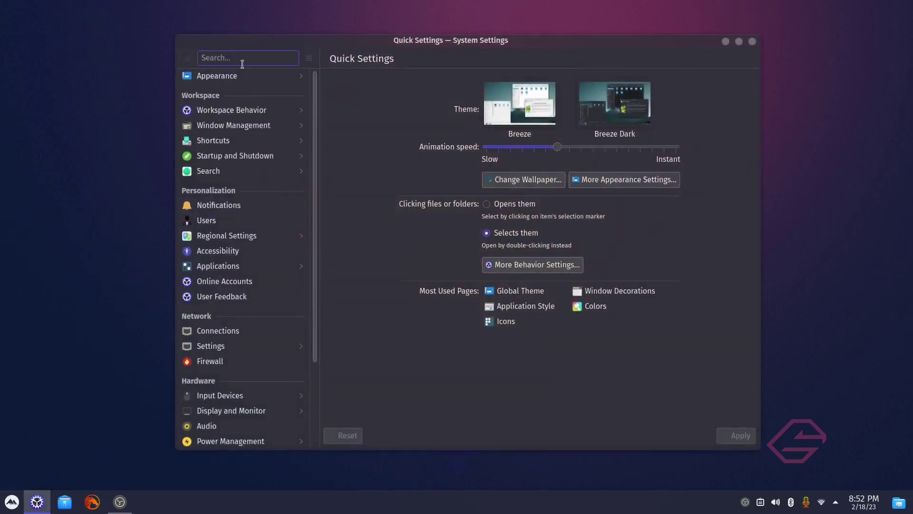
{"action": "type", "text": "star"}
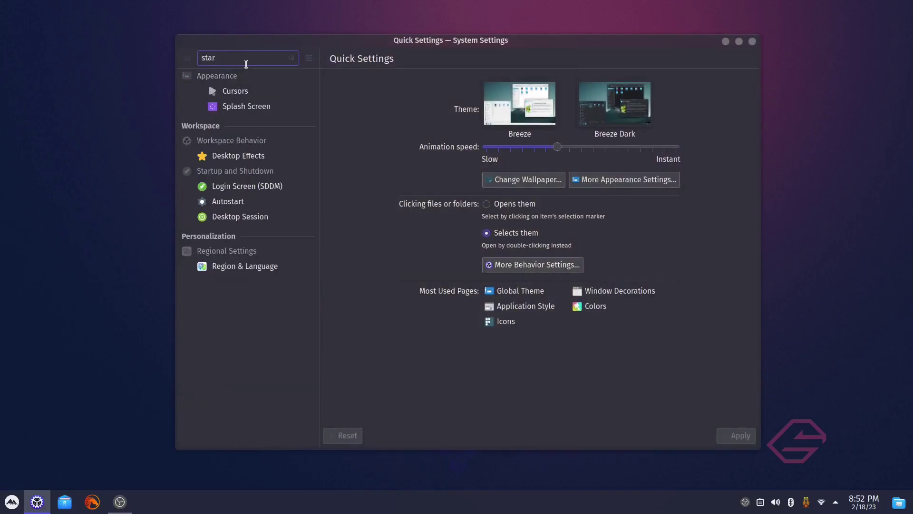
{"action": "type", "text": "tup"}
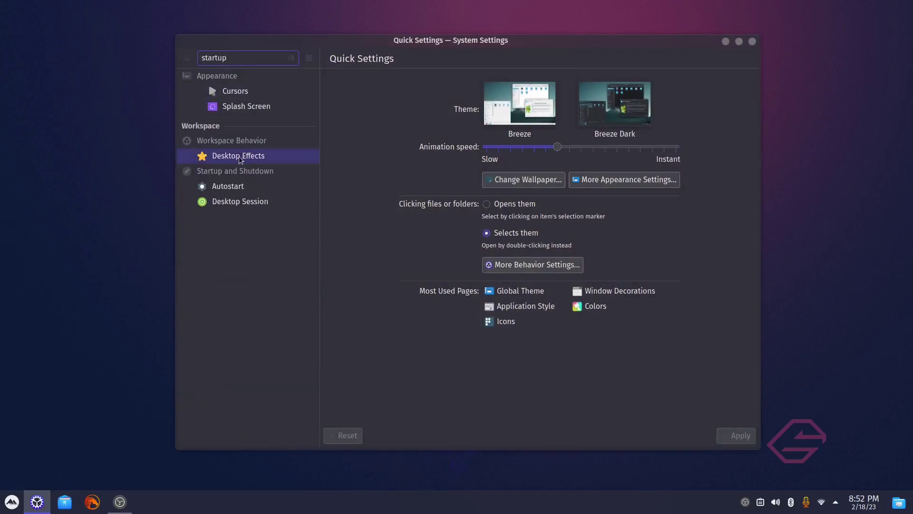
{"action": "left_click", "coordinate": [229, 185]}
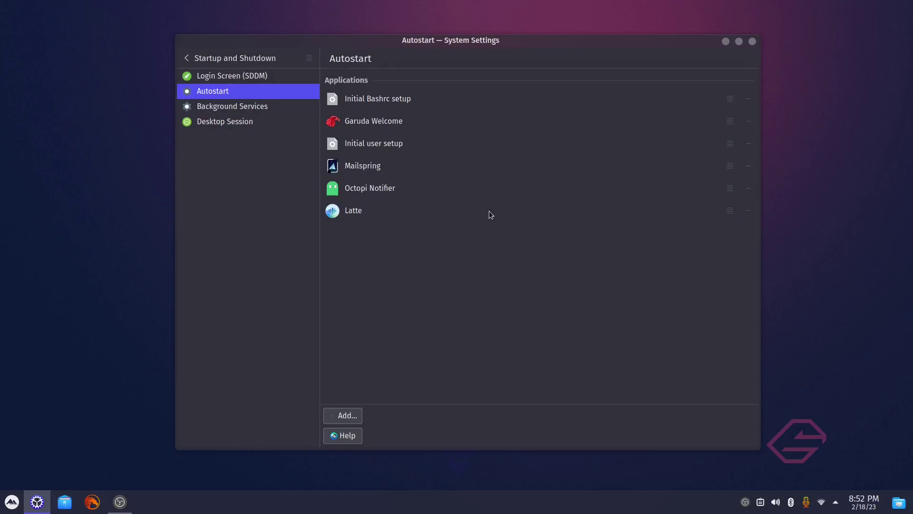
Remove Latte, Initial Bashrc setup and Initial user setup from the autostart applications and close System Settings
{"action": "left_click", "coordinate": [749, 211]}
{"action": "left_click", "coordinate": [749, 100]}
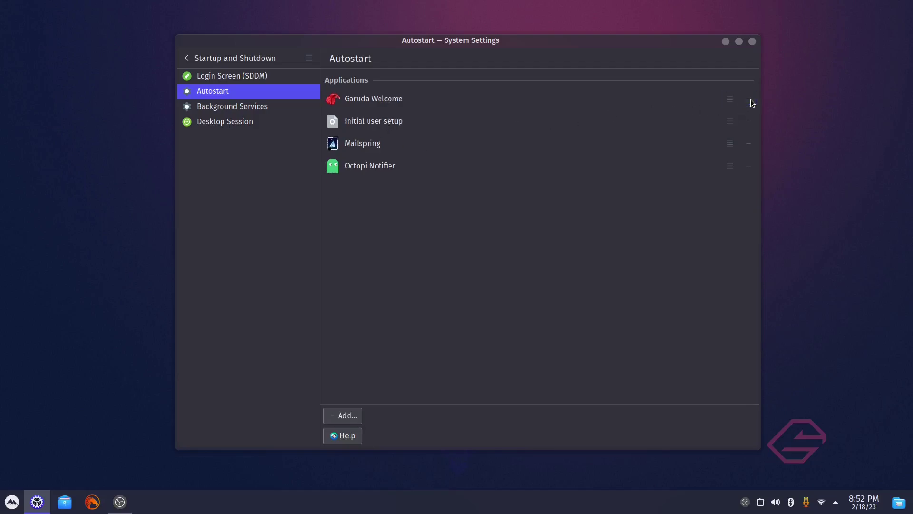
{"action": "left_click", "coordinate": [749, 125]}
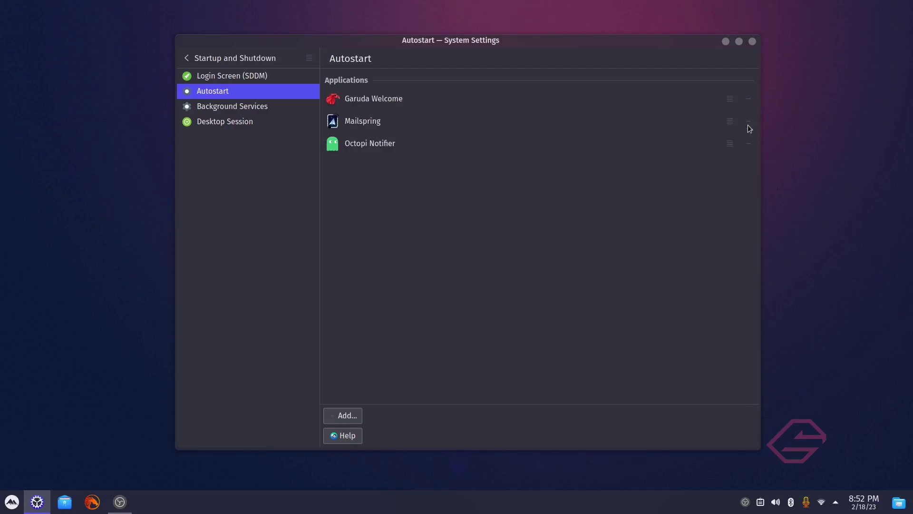
{"action": "left_click", "coordinate": [752, 41]}
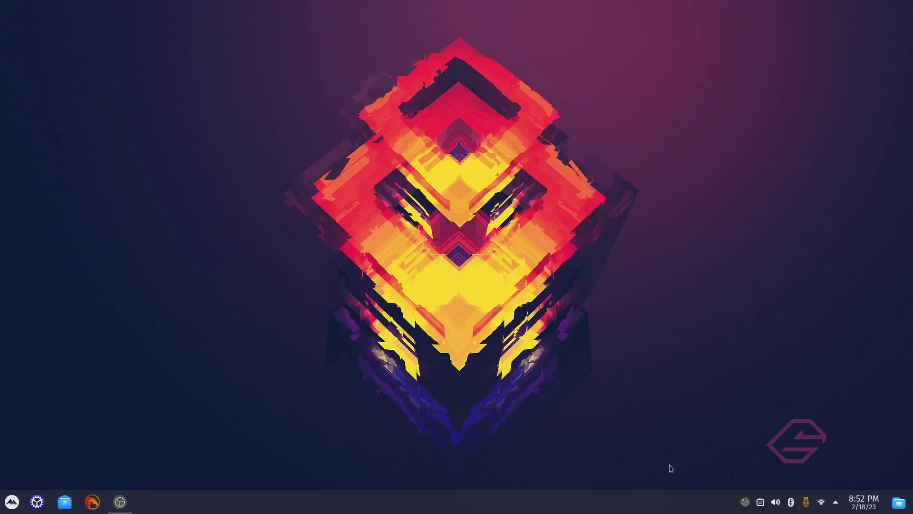
Enable the Floating Panel option for the desktop panel and leave edit mode
{"action": "right_click", "coordinate": [686, 485]}
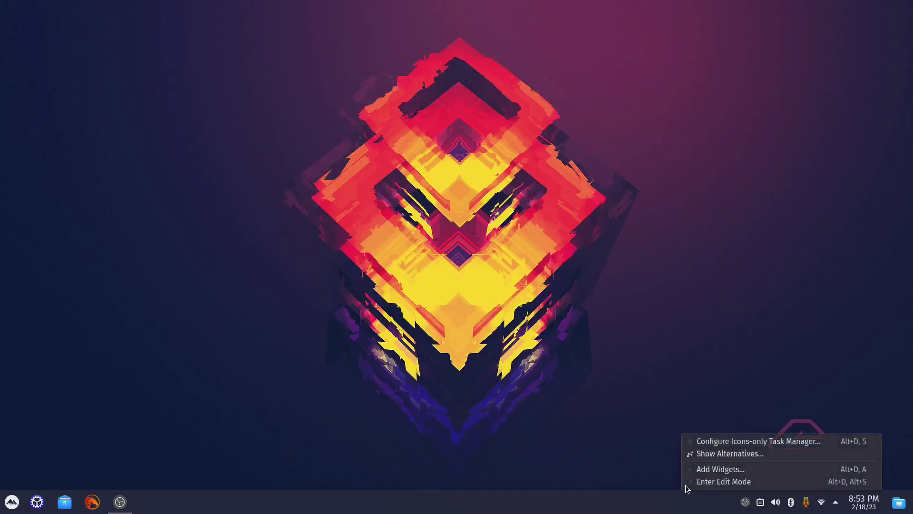
{"action": "left_click", "coordinate": [686, 484]}
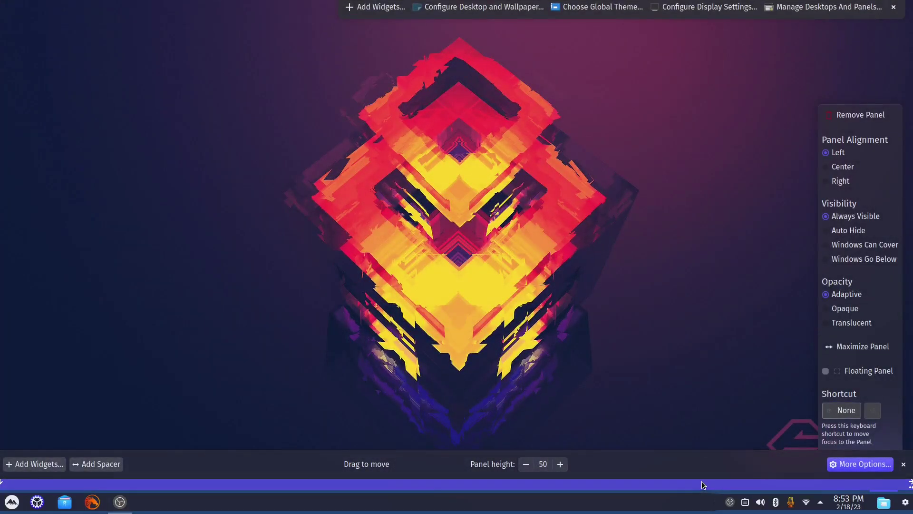
{"action": "key", "text": "space"}
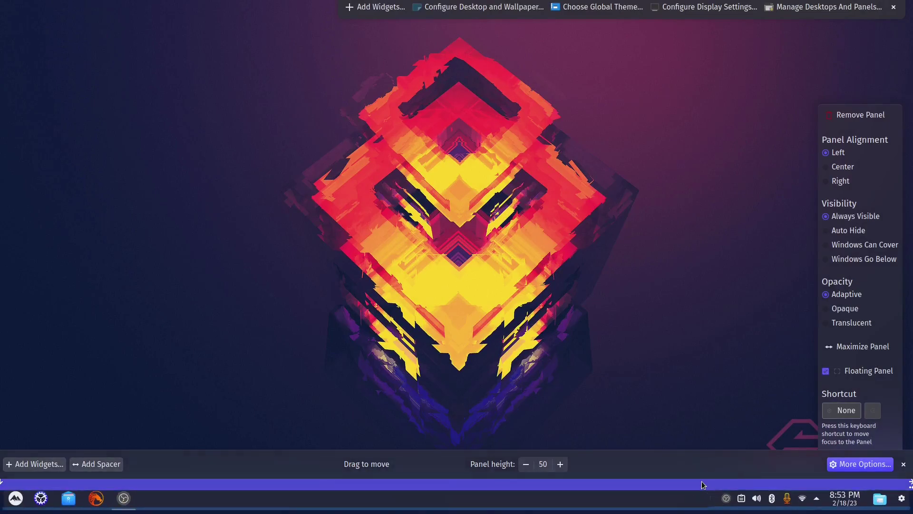
{"action": "left_click", "coordinate": [761, 95]}
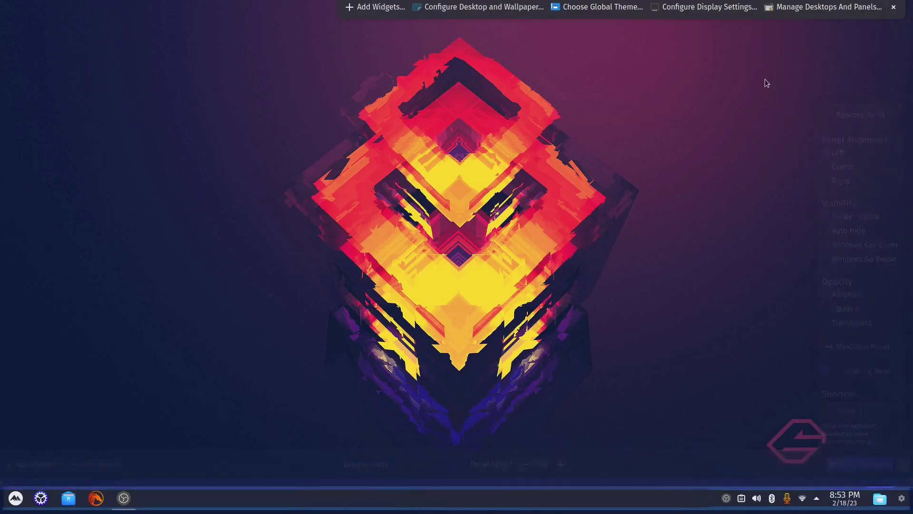
{"action": "left_click", "coordinate": [900, 7]}
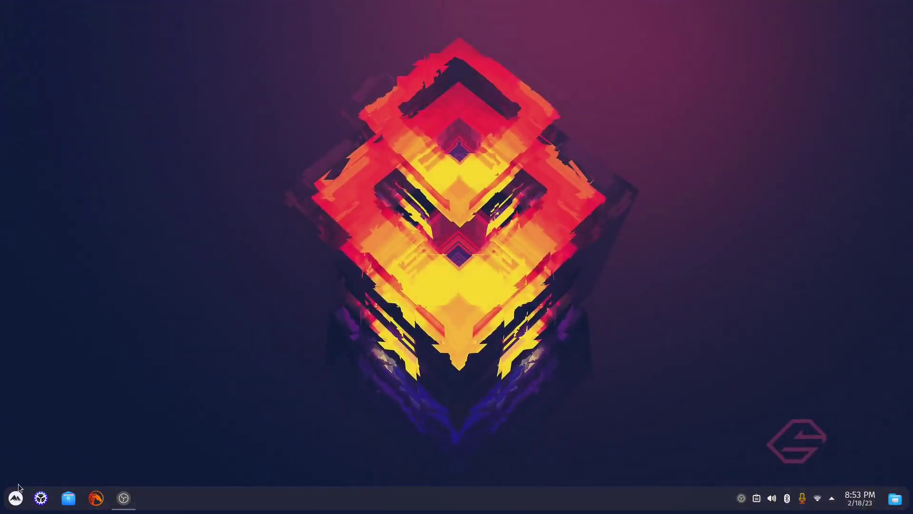
Check the floating panel against a Dolphin window by maximizing and restoring it, and close Dolphin
{"action": "left_click", "coordinate": [68, 498]}
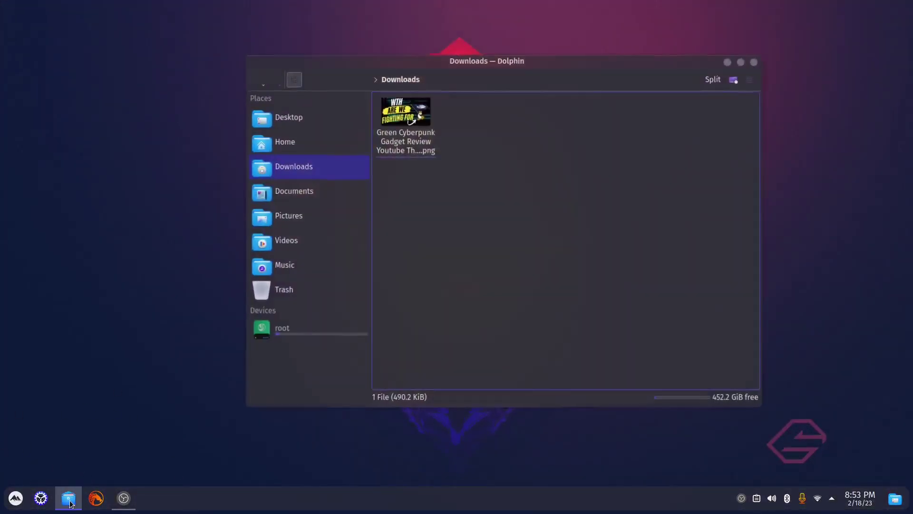
{"action": "left_click", "coordinate": [742, 62]}
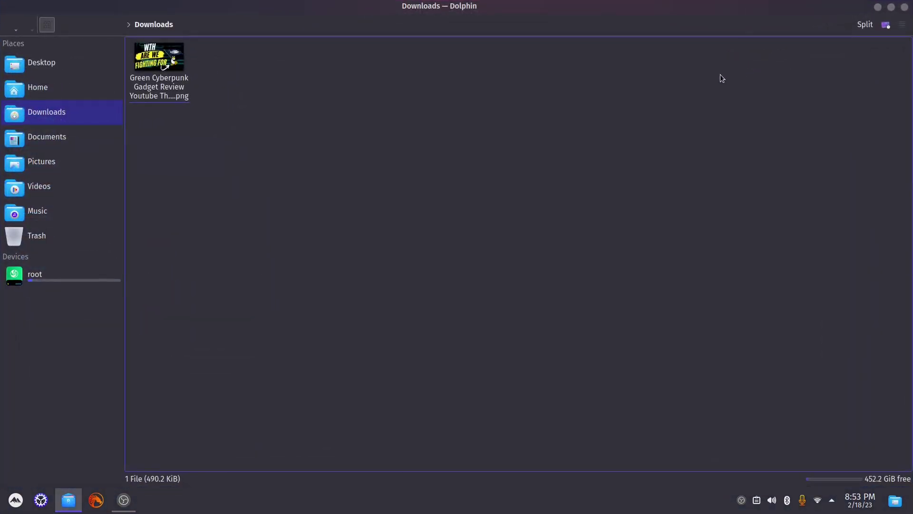
{"action": "left_click", "coordinate": [890, 8]}
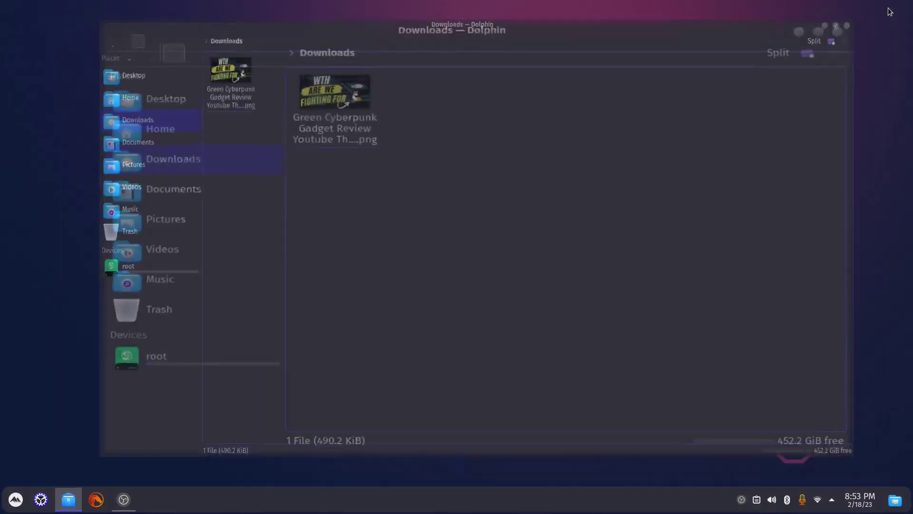
{"action": "left_click", "coordinate": [755, 64]}
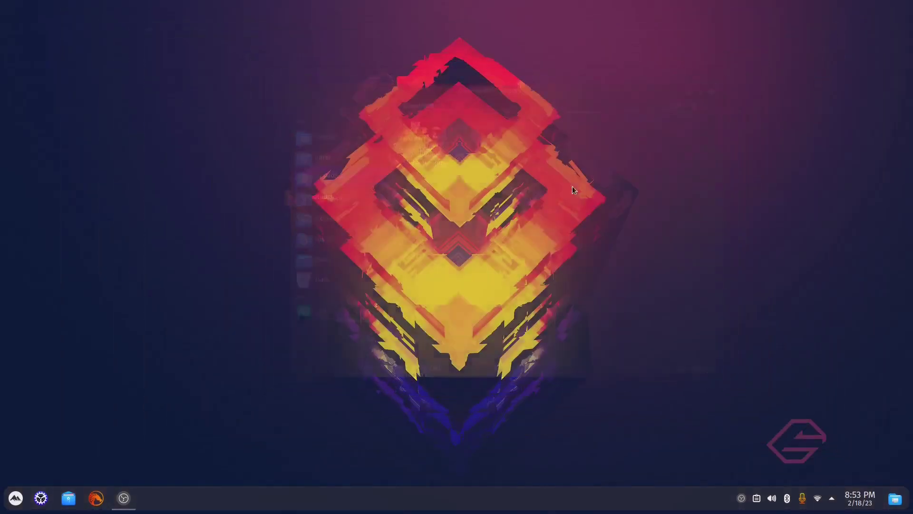
Open System Settings and test the window animations by minimizing, restoring and moving its window
{"action": "left_click", "coordinate": [41, 497]}
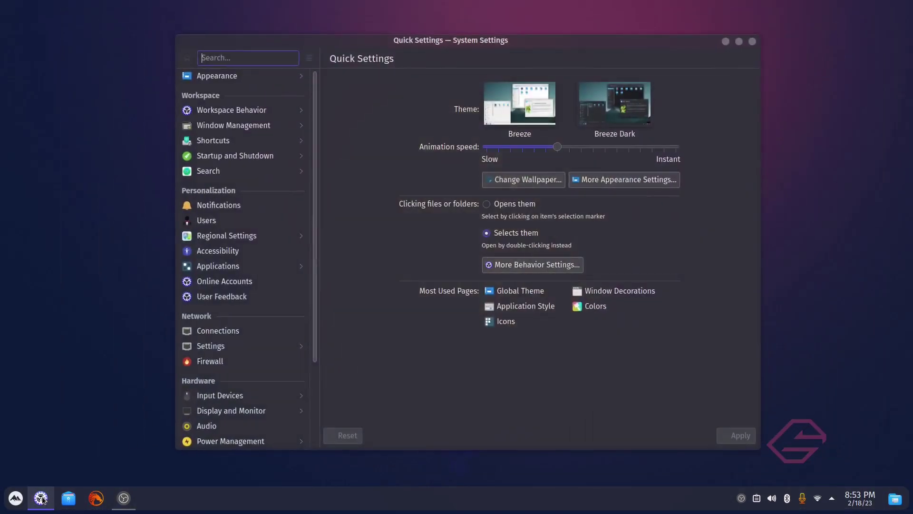
{"action": "left_click", "coordinate": [726, 41]}
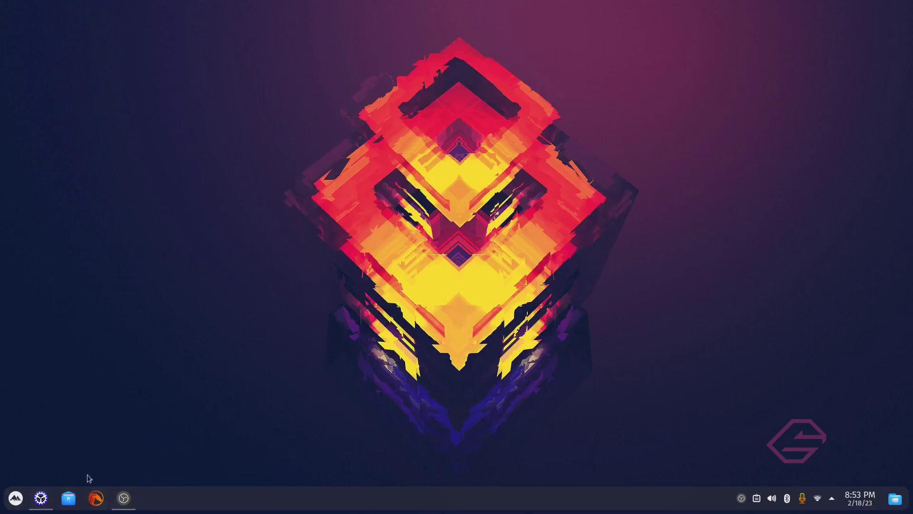
{"action": "left_click", "coordinate": [40, 498]}
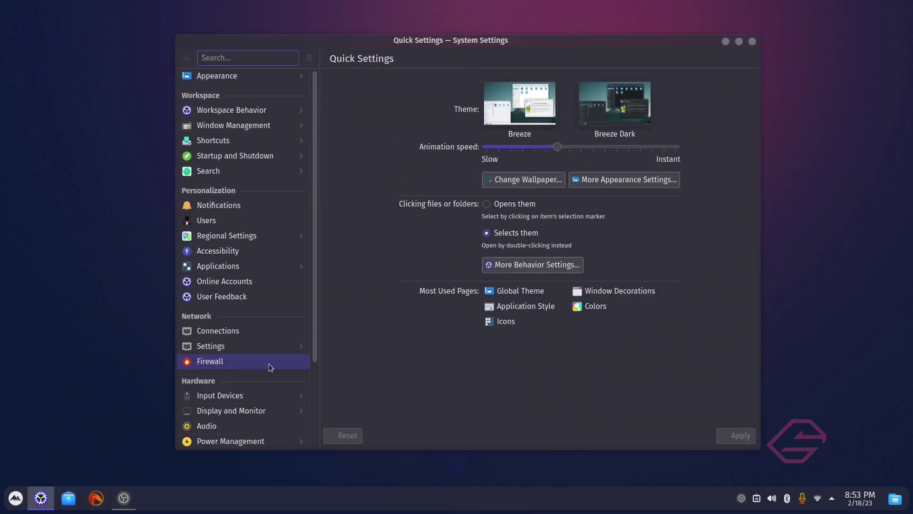
{"action": "left_click_drag", "start_coordinate": [541, 44], "coordinate": [522, 71]}
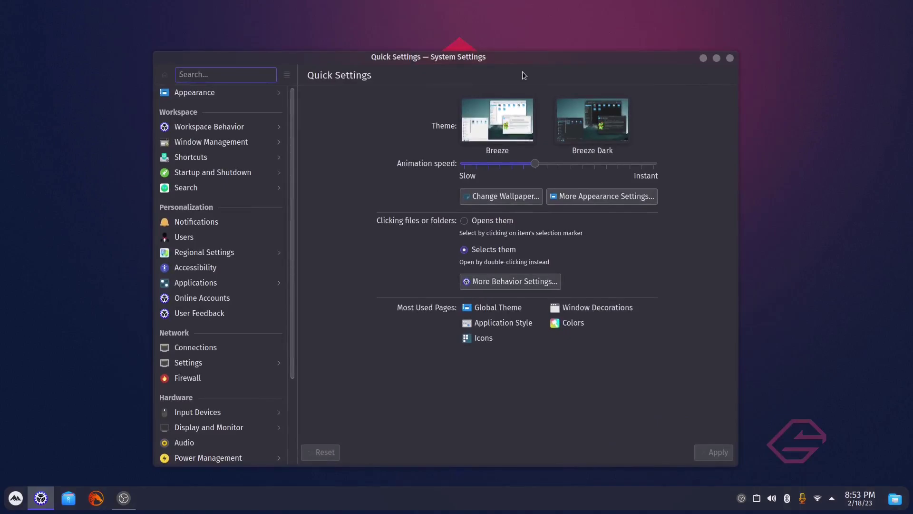
Disable the Wobbly Windows and Magic Lamp desktop effects, apply the change and close System Settings
{"action": "left_click", "coordinate": [221, 130]}
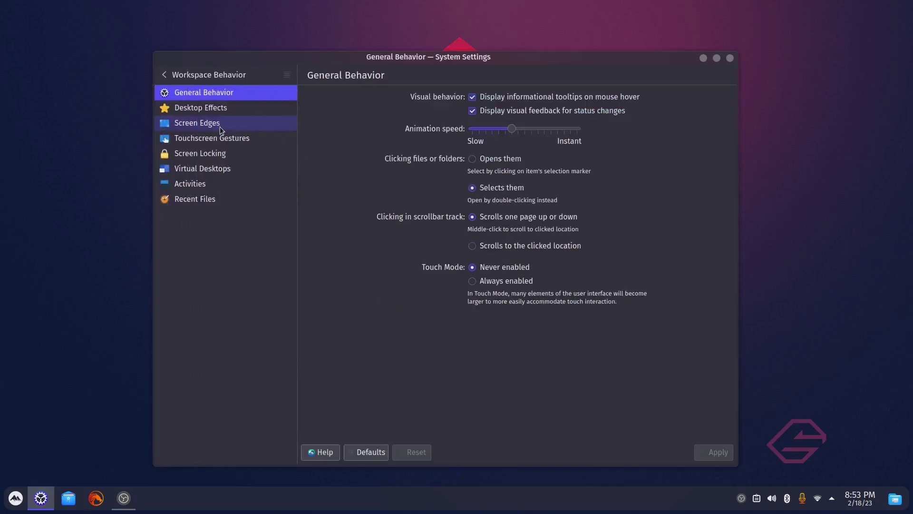
{"action": "left_click", "coordinate": [198, 108]}
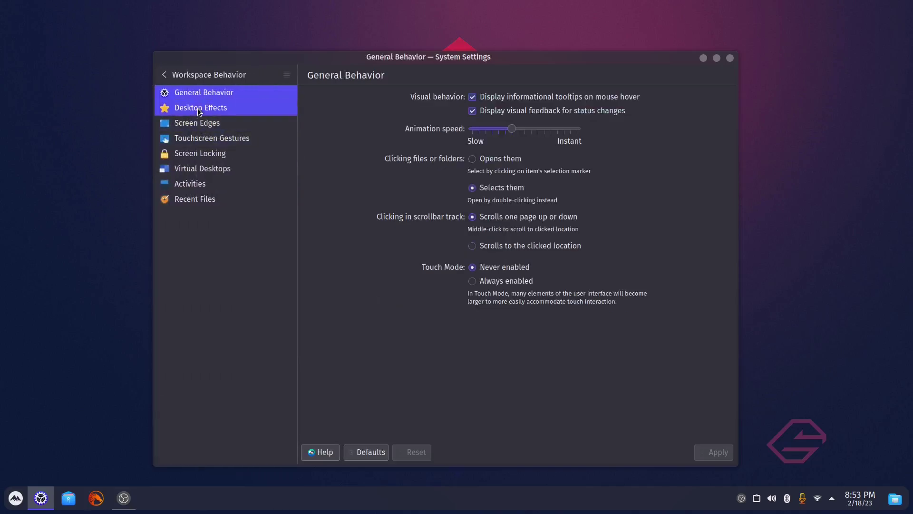
{"action": "scroll", "coordinate": [369, 213], "scroll_direction": "down", "scroll_amount": 10}
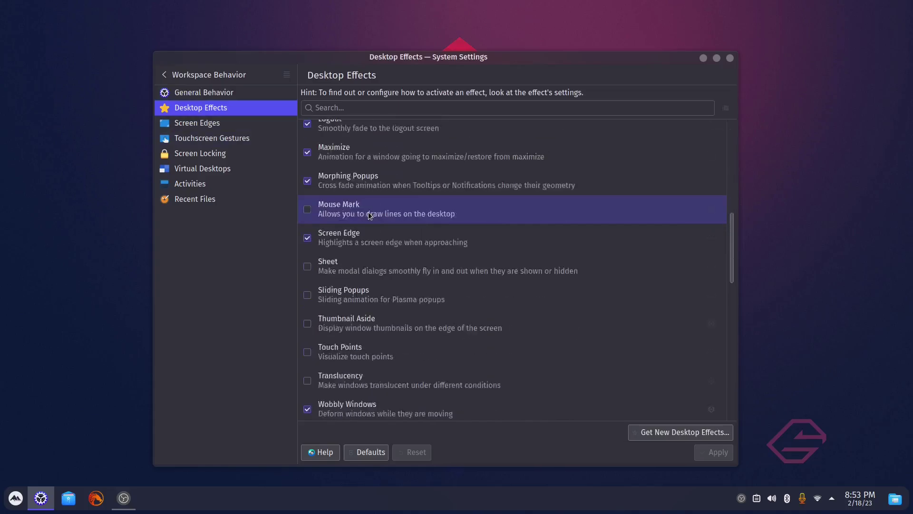
{"action": "scroll", "coordinate": [368, 212], "scroll_direction": "down", "scroll_amount": 3}
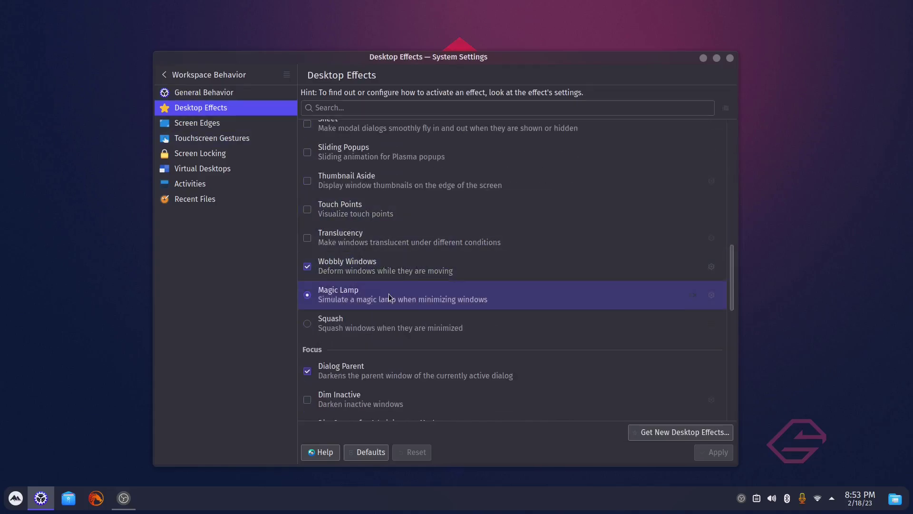
{"action": "left_click", "coordinate": [307, 267]}
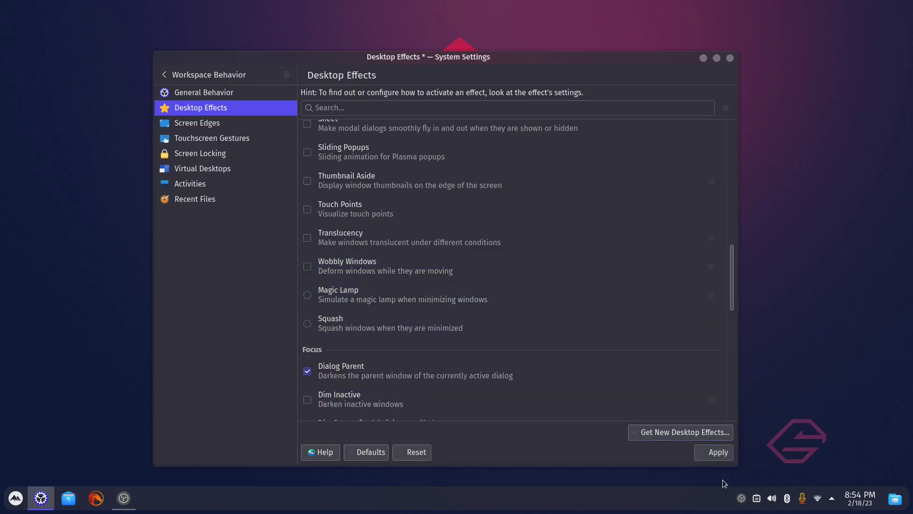
{"action": "left_click", "coordinate": [712, 452]}
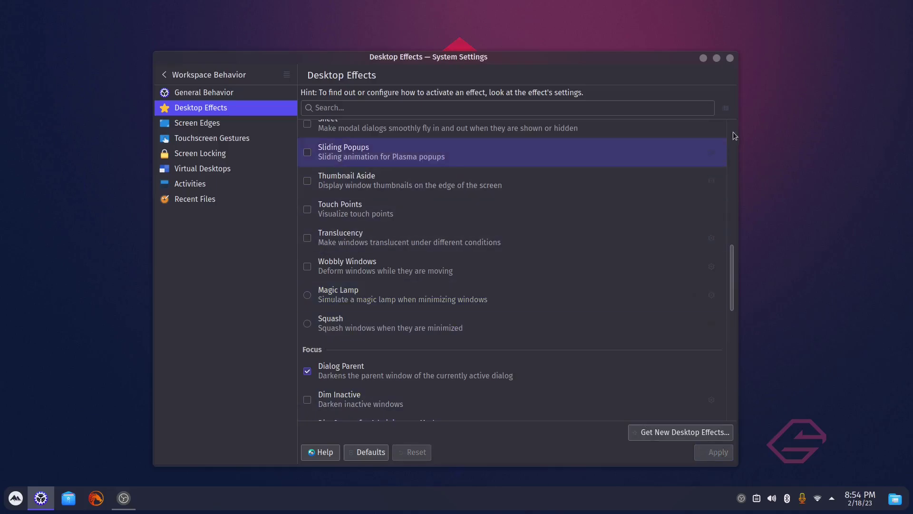
{"action": "left_click", "coordinate": [728, 57]}
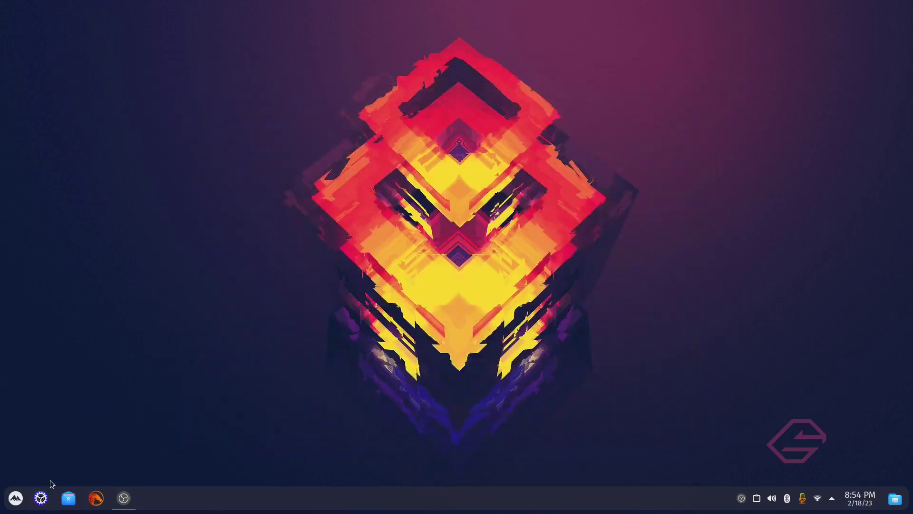
Test the window behavior without these effects by moving, minimizing and restoring a Dolphin window, and close it
{"action": "left_click", "coordinate": [68, 498]}
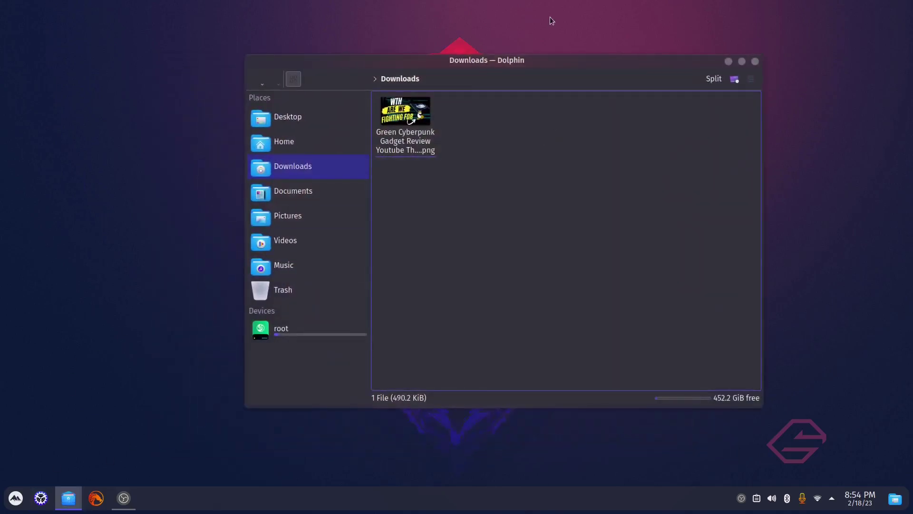
{"action": "left_click_drag", "start_coordinate": [561, 60], "coordinate": [535, 74]}
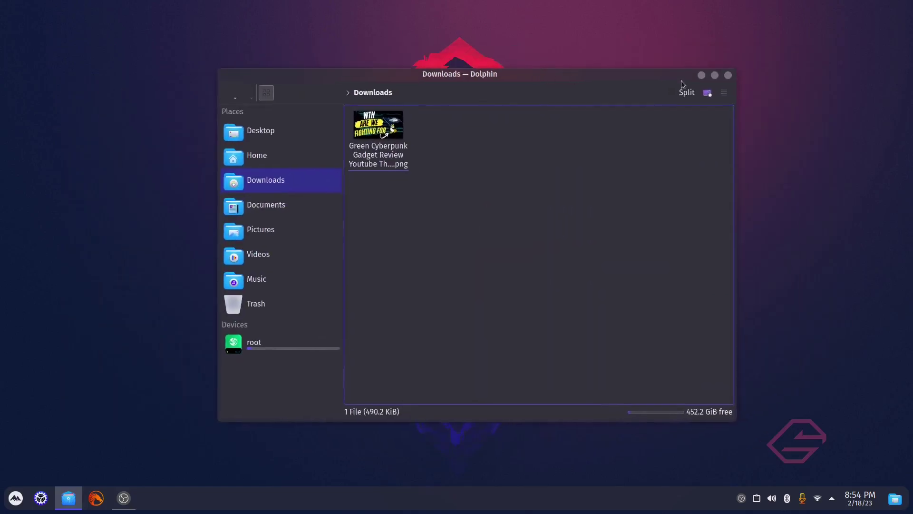
{"action": "left_click", "coordinate": [702, 75]}
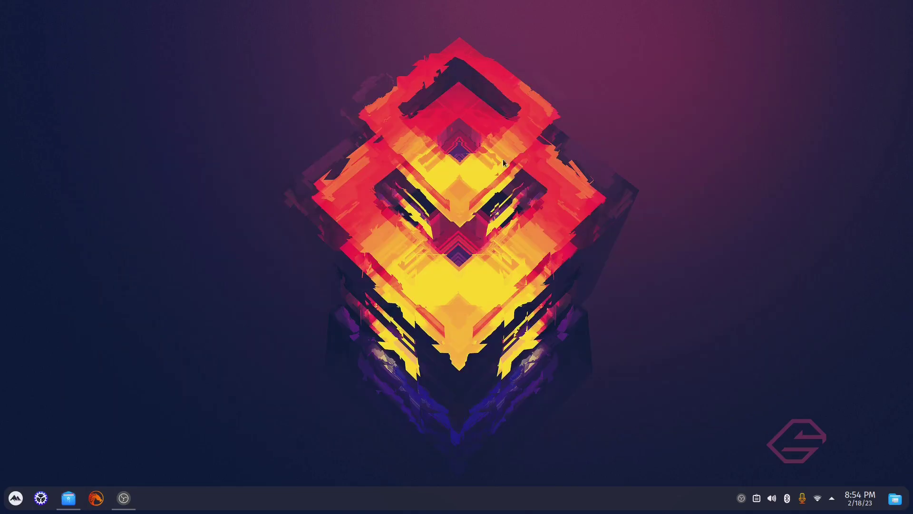
{"action": "left_click", "coordinate": [68, 498]}
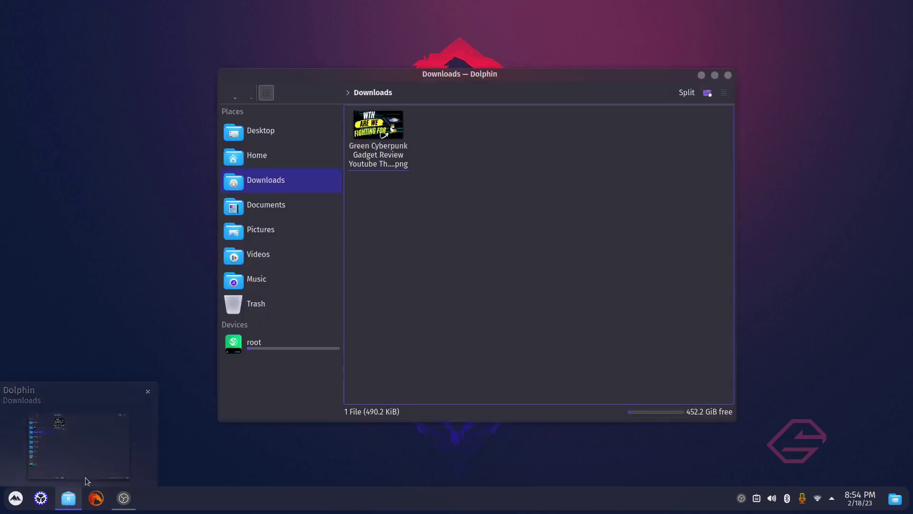
{"action": "left_click", "coordinate": [728, 75]}
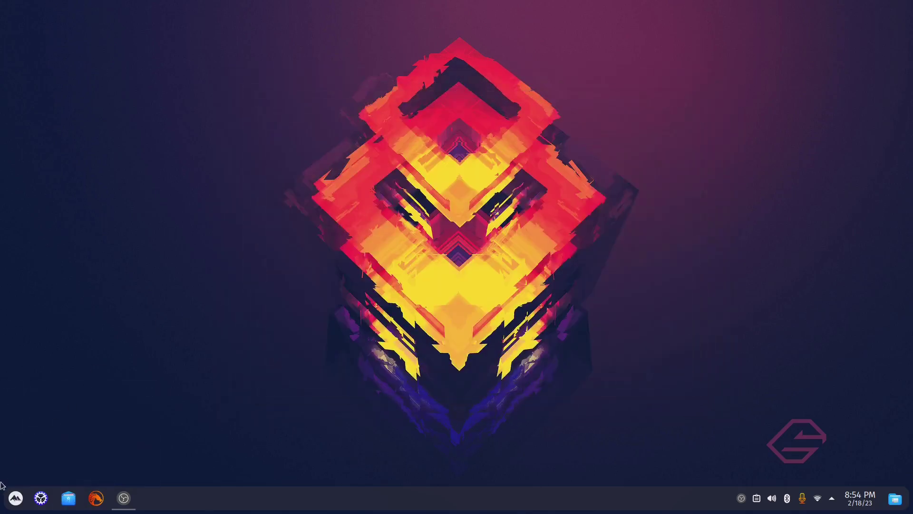
Search for firefox in the application launcher, pin Firefox to the task manager and open the browser
{"action": "left_click", "coordinate": [1, 485]}
{"action": "type", "text": "f"}
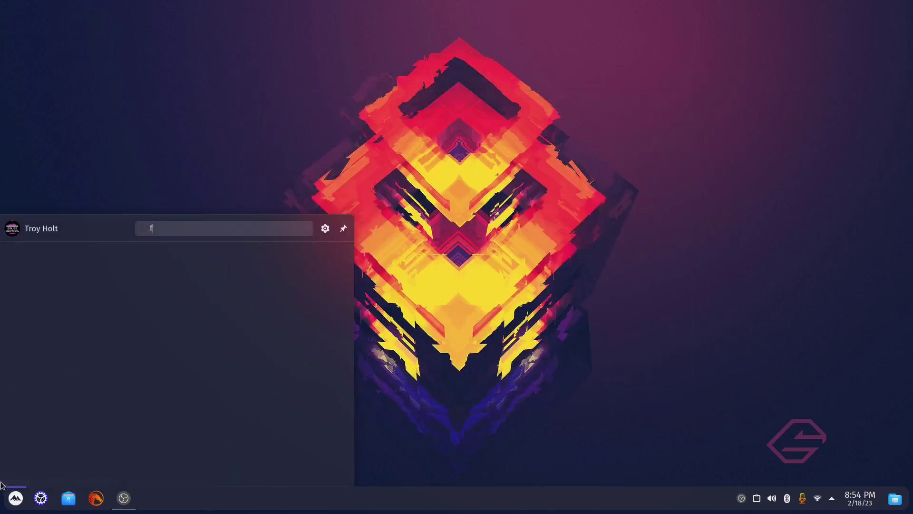
{"action": "type", "text": "irefox"}
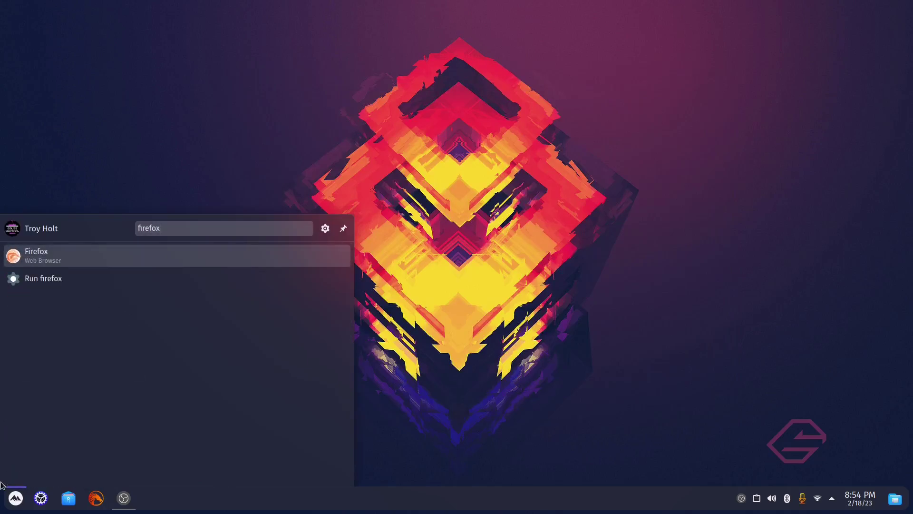
{"action": "key", "text": "Menu"}
{"action": "key", "text": "Down"}
{"action": "key", "text": "Down"}
{"action": "key", "text": "Down"}
{"action": "key", "text": "Down"}
{"action": "key", "text": "Down"}
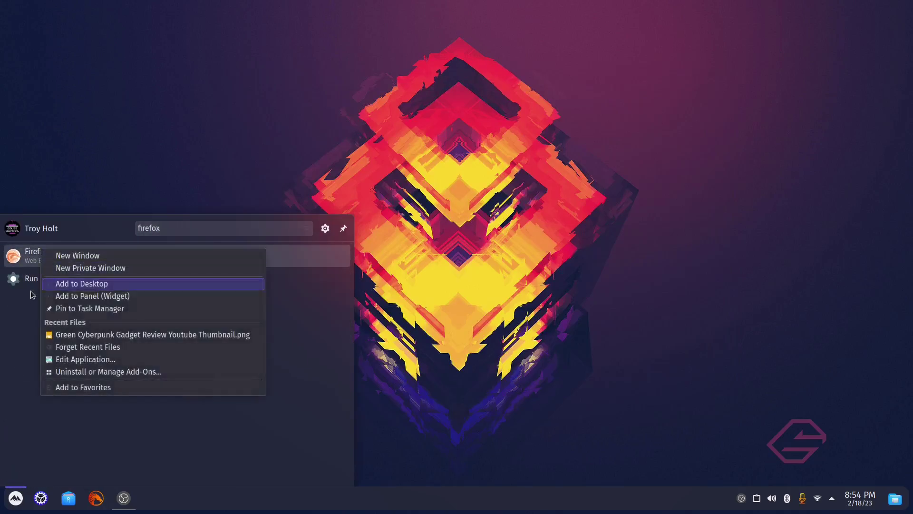
{"action": "key", "text": "Return"}
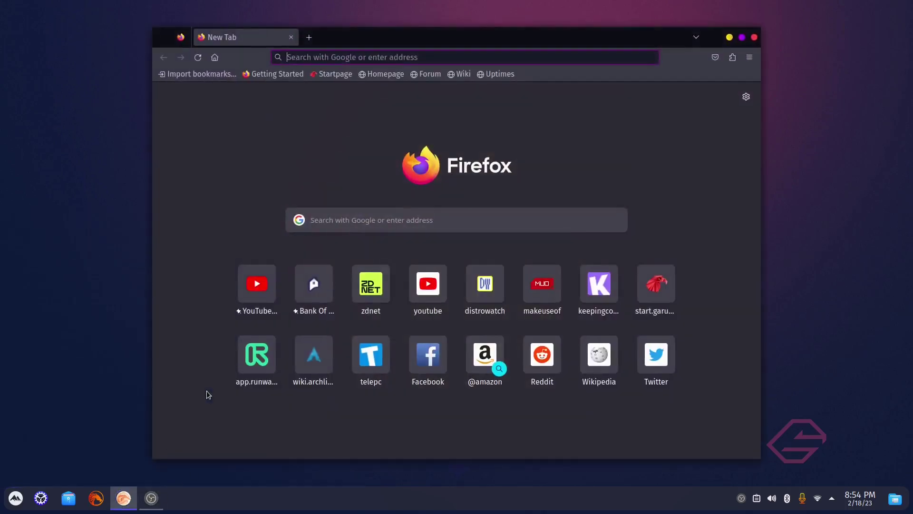
Enter asdfasdfasdf in the Firefox address bar to check the suggestion list's highlight colors, and clear the text
{"action": "type", "text": "asdfasdfasdf"}
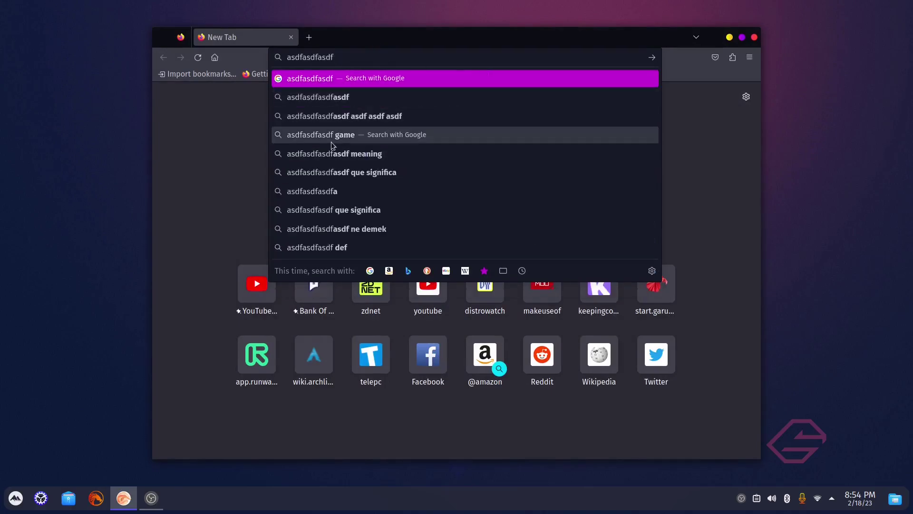
{"action": "left_click", "coordinate": [739, 154]}
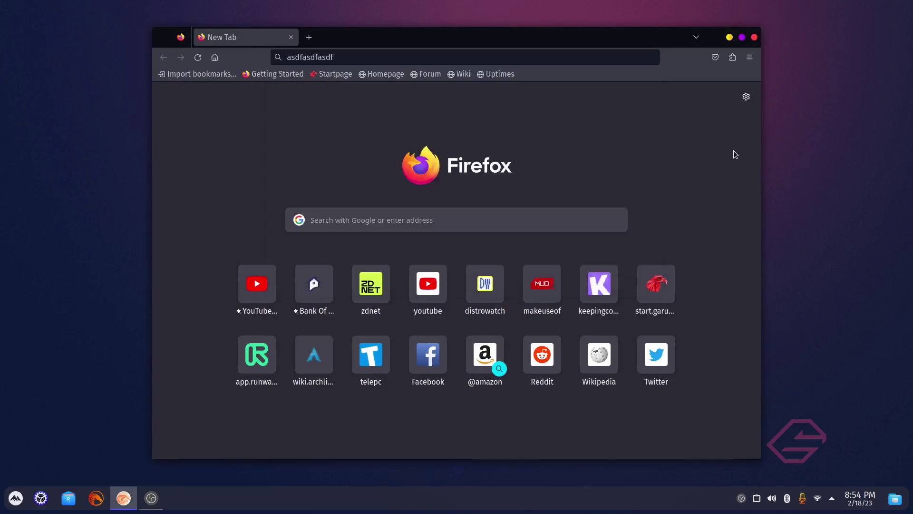
{"action": "left_click", "coordinate": [368, 56]}
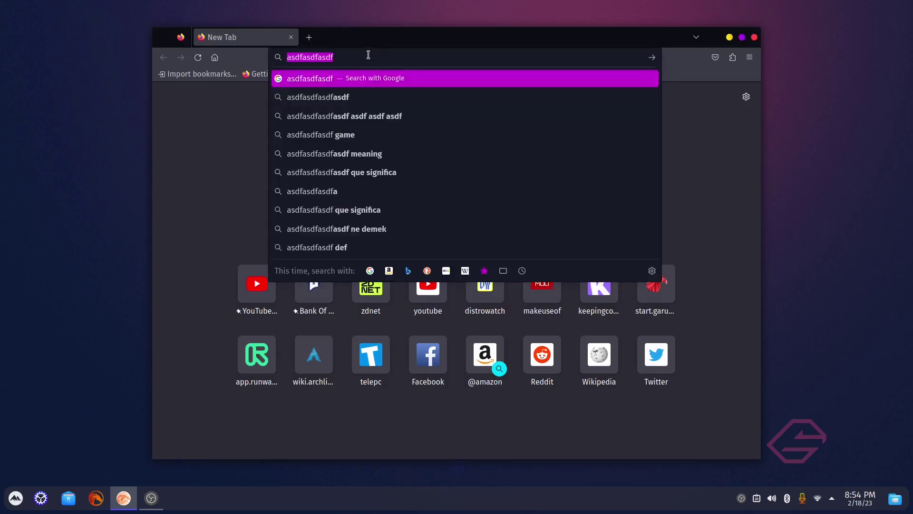
{"action": "key", "text": "BackSpace"}
Open Firefox's toolbar customization page and preview the title bar by enabling and disabling it
{"action": "left_click", "coordinate": [750, 57]}
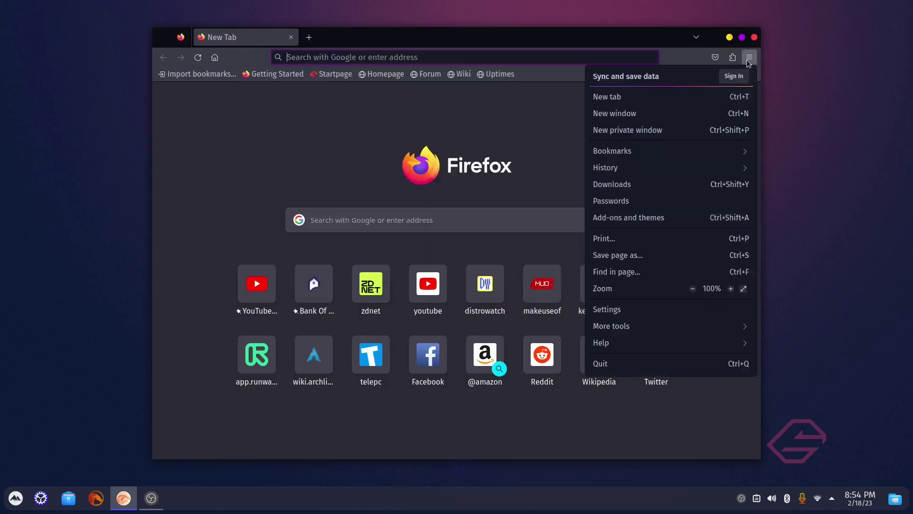
{"action": "left_click", "coordinate": [612, 328]}
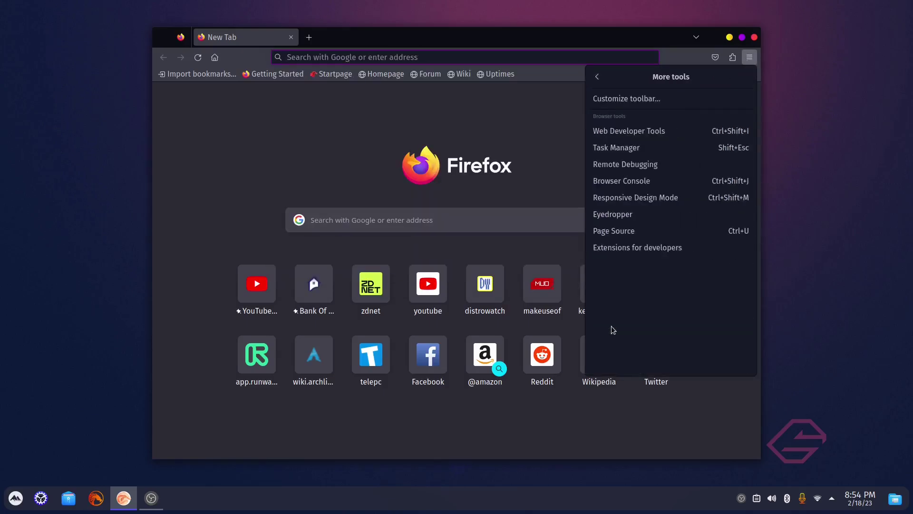
{"action": "left_click", "coordinate": [654, 100]}
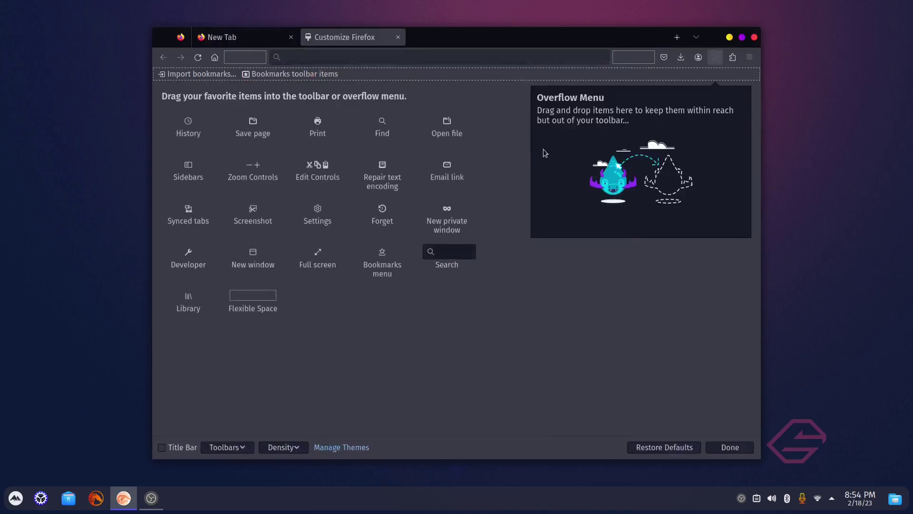
{"action": "left_click", "coordinate": [161, 449]}
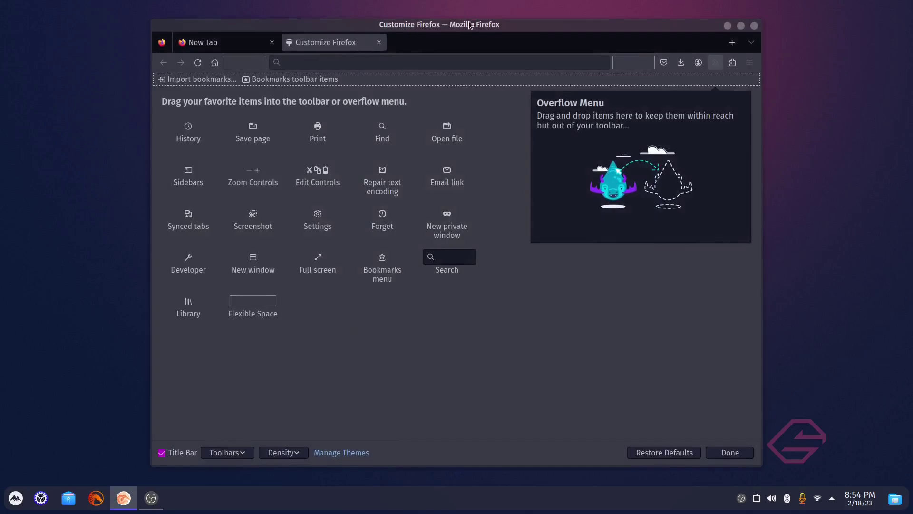
{"action": "left_click", "coordinate": [162, 454]}
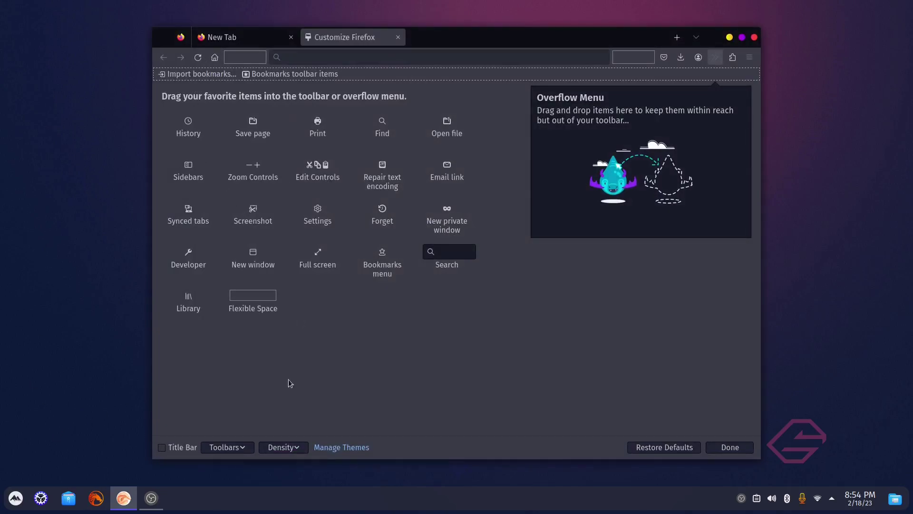
Browse Firefox's theme manager, enable the Dark theme, and close the add-ons and customization tabs
{"action": "left_click", "coordinate": [330, 448]}
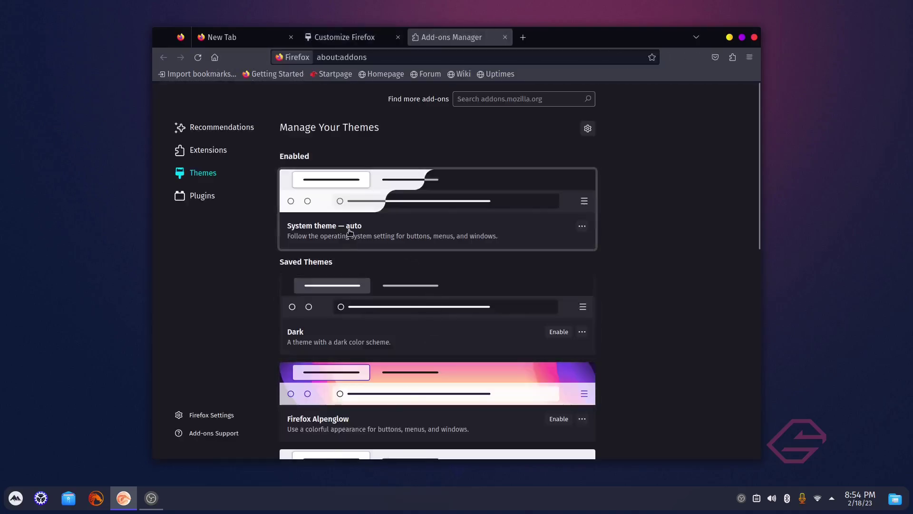
{"action": "scroll", "coordinate": [404, 217], "scroll_direction": "down", "scroll_amount": 3}
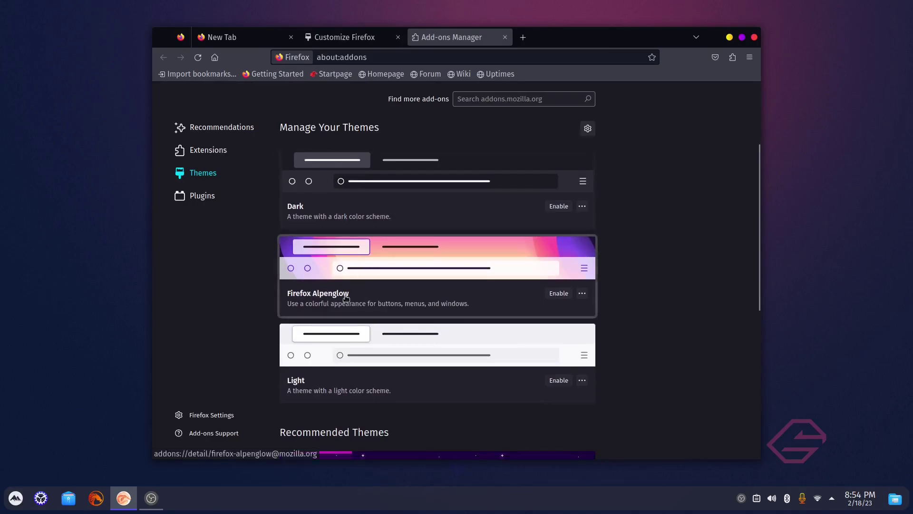
{"action": "scroll", "coordinate": [359, 385], "scroll_direction": "down", "scroll_amount": 4}
{"action": "scroll", "coordinate": [360, 386], "scroll_direction": "up", "scroll_amount": 7}
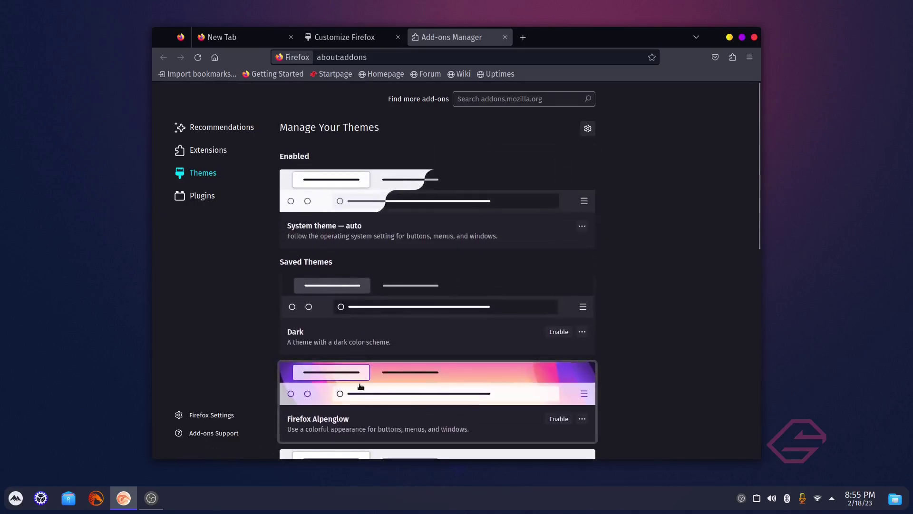
{"action": "left_click", "coordinate": [491, 297]}
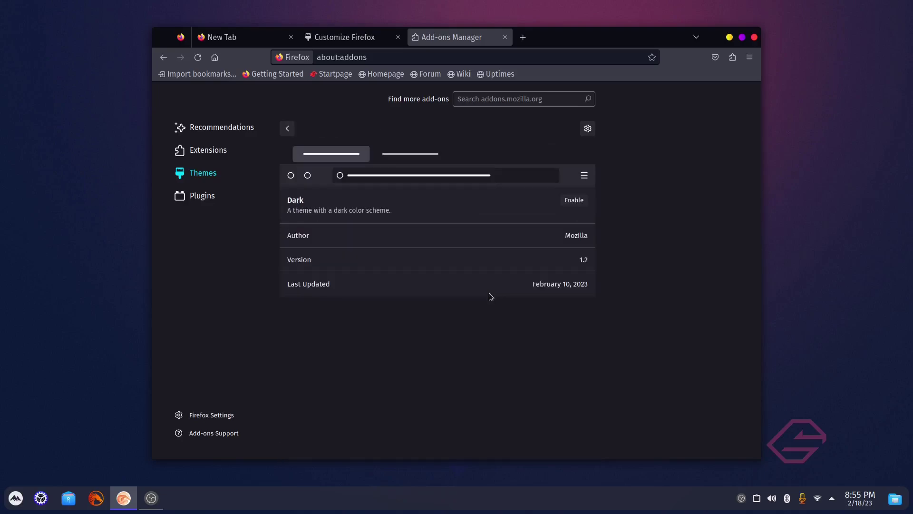
{"action": "left_click", "coordinate": [580, 202]}
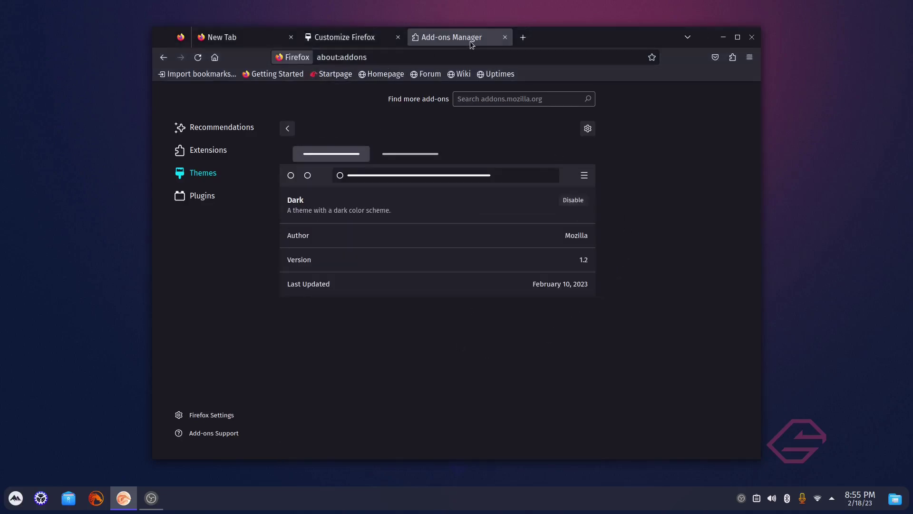
{"action": "left_click", "coordinate": [504, 38]}
{"action": "left_click", "coordinate": [398, 38]}
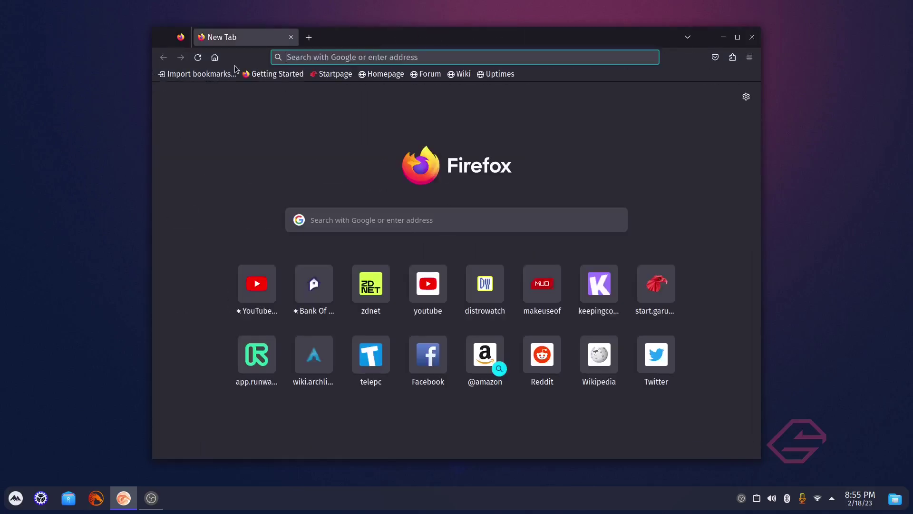
Check the address bar suggestions under the Dark theme with the text asdfasdfasdf, and clear it
{"action": "type", "text": "asdfasdfasdf"}
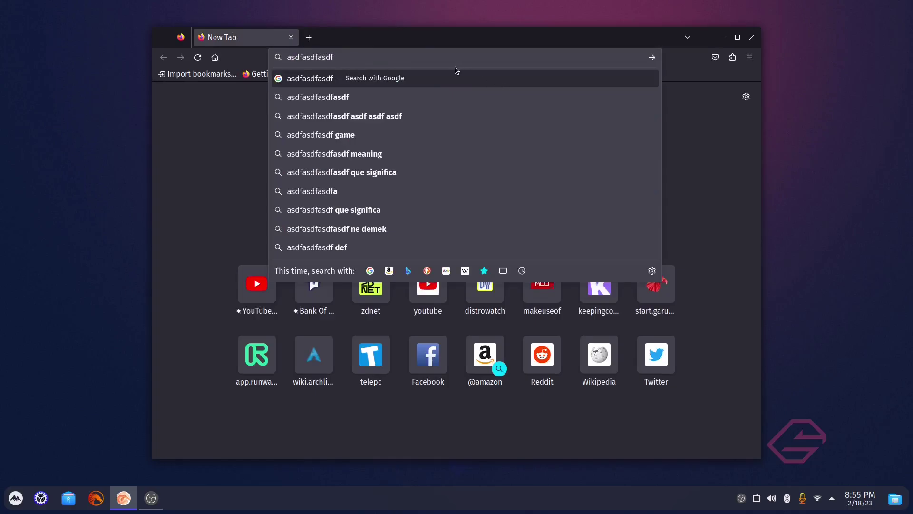
{"action": "key", "text": "BackSpace"}
{"action": "key", "text": "BackSpace"}
{"action": "key", "text": "BackSpace"}
{"action": "key", "text": "BackSpace"}
{"action": "key", "text": "BackSpace"}
{"action": "key", "text": "BackSpace"}
{"action": "key", "text": "BackSpace"}
{"action": "key", "text": "BackSpace"}
{"action": "key", "text": "BackSpace"}
{"action": "key", "text": "BackSpace"}
{"action": "key", "text": "BackSpace"}
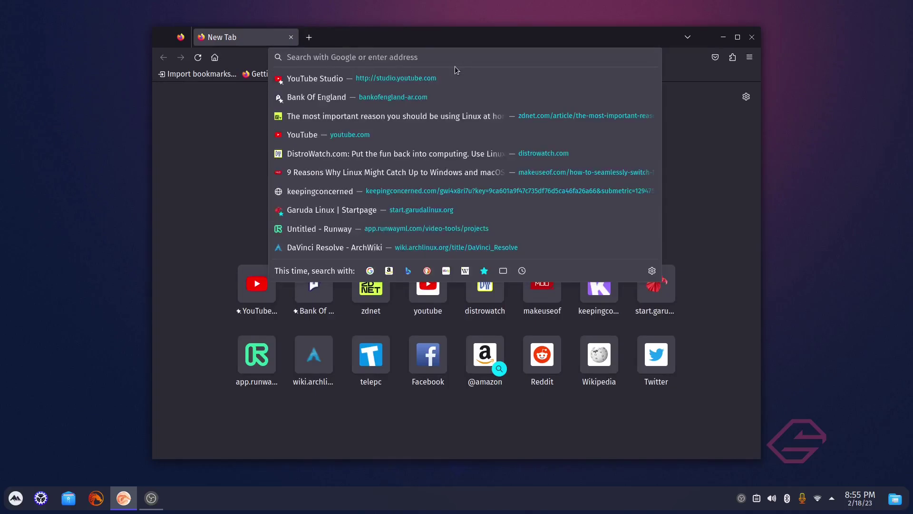
Search Google for ebuzz central to view a results page in the Dark theme, and close Firefox
{"action": "type", "text": "ebuzz ce"}
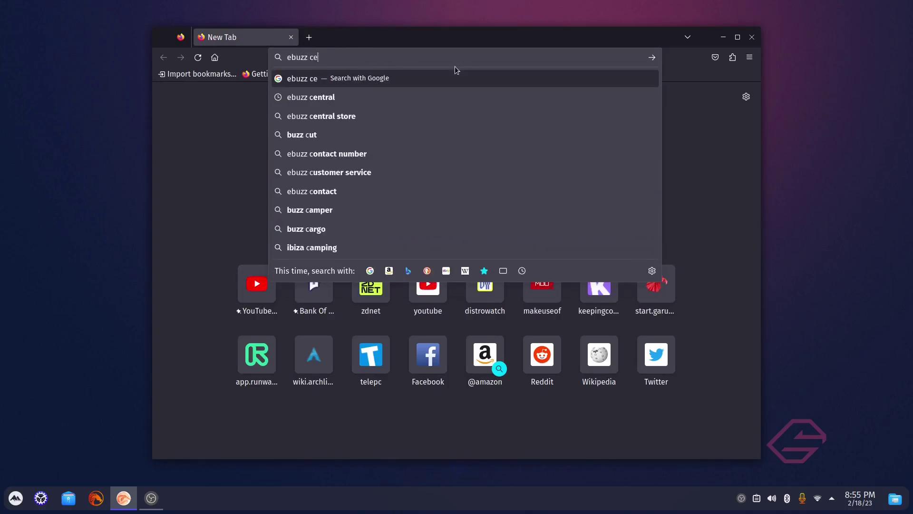
{"action": "type", "text": "ntral"}
{"action": "key", "text": "Return"}
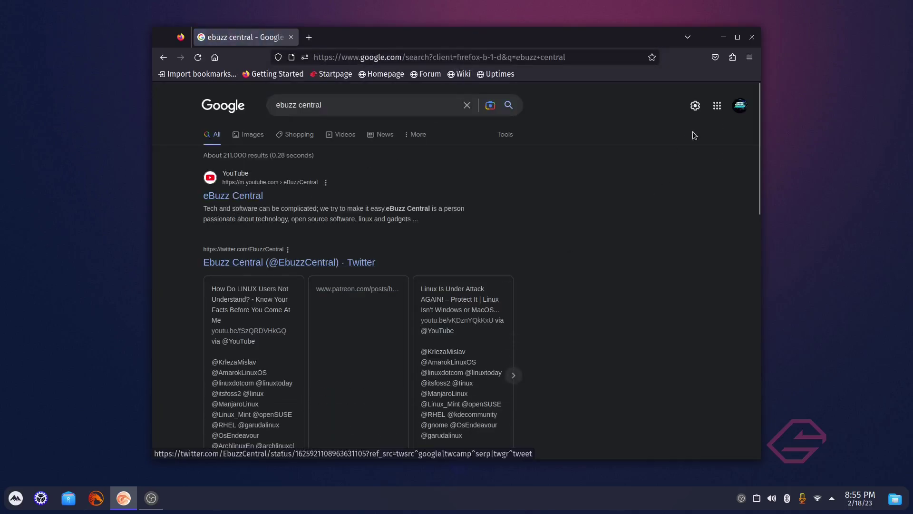
{"action": "left_click", "coordinate": [752, 37]}
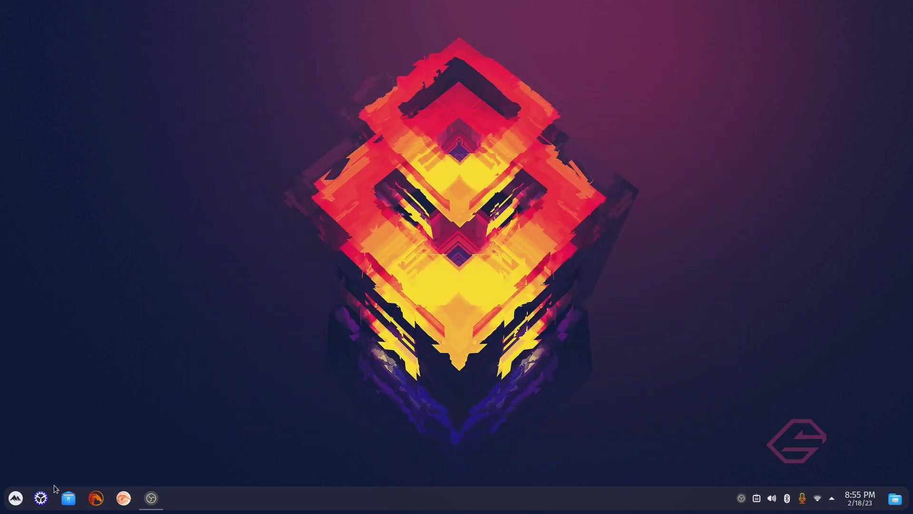
Reopen Firefox from its pinned launcher, check the address bar's dropdown, and close the browser
{"action": "left_click", "coordinate": [123, 498]}
{"action": "left_click", "coordinate": [334, 57]}
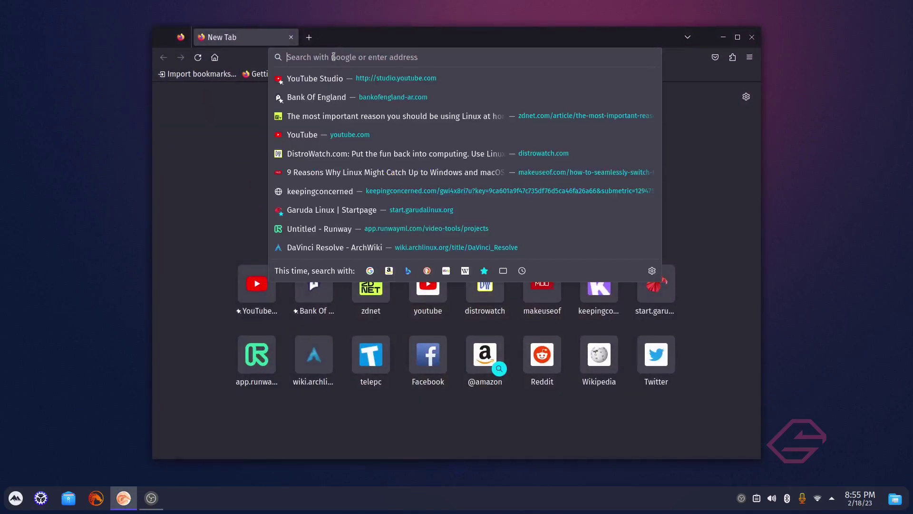
{"action": "left_click", "coordinate": [752, 37]}
{"action": "left_click", "coordinate": [752, 37]}
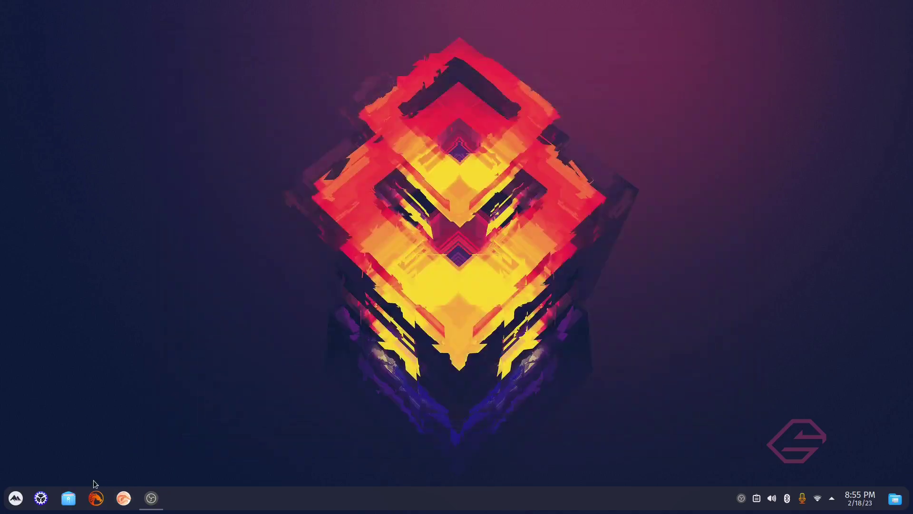
Open the desktop wallpaper settings and add the image 806819.jpg from the Wallpaper folder in Pictures
{"action": "right_click", "coordinate": [303, 148]}
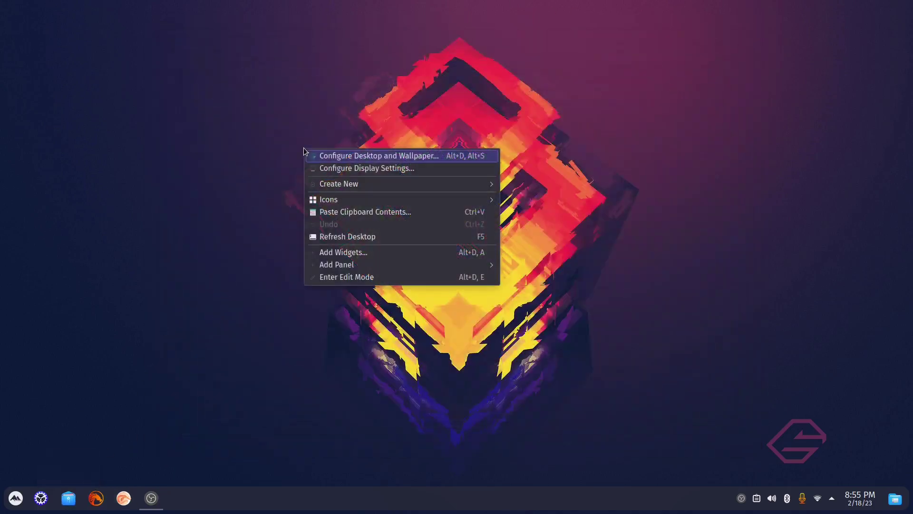
{"action": "left_click", "coordinate": [314, 156]}
{"action": "scroll", "coordinate": [554, 288], "scroll_direction": "up", "scroll_amount": 15}
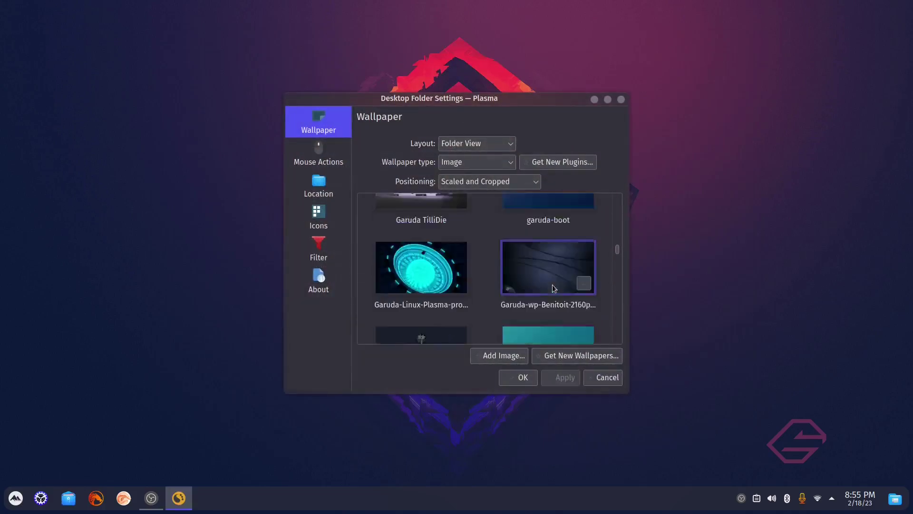
{"action": "scroll", "coordinate": [554, 287], "scroll_direction": "up", "scroll_amount": 6}
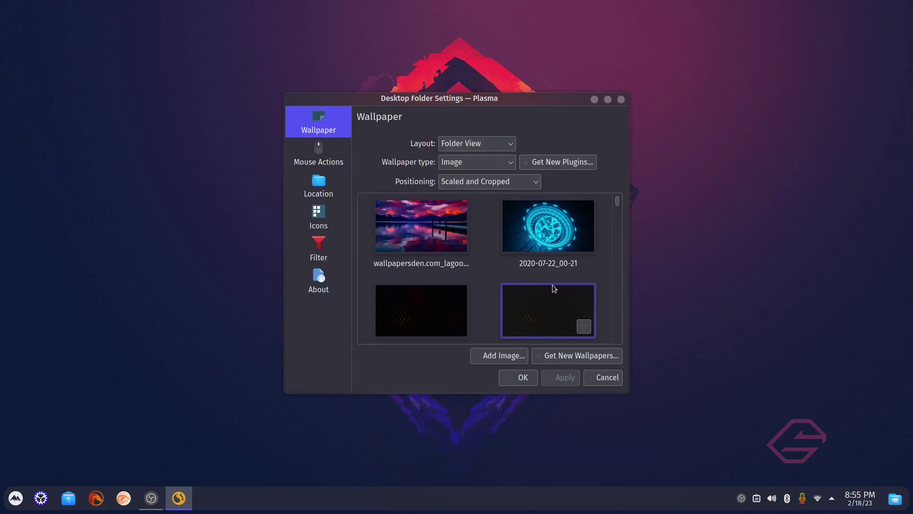
{"action": "left_click", "coordinate": [505, 355]}
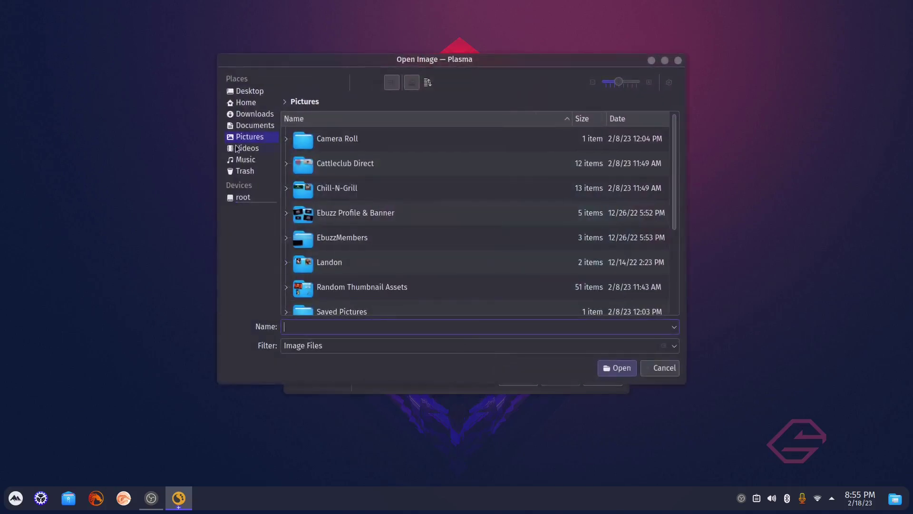
{"action": "scroll", "coordinate": [434, 202], "scroll_direction": "down", "scroll_amount": 3}
{"action": "left_click", "coordinate": [345, 253]}
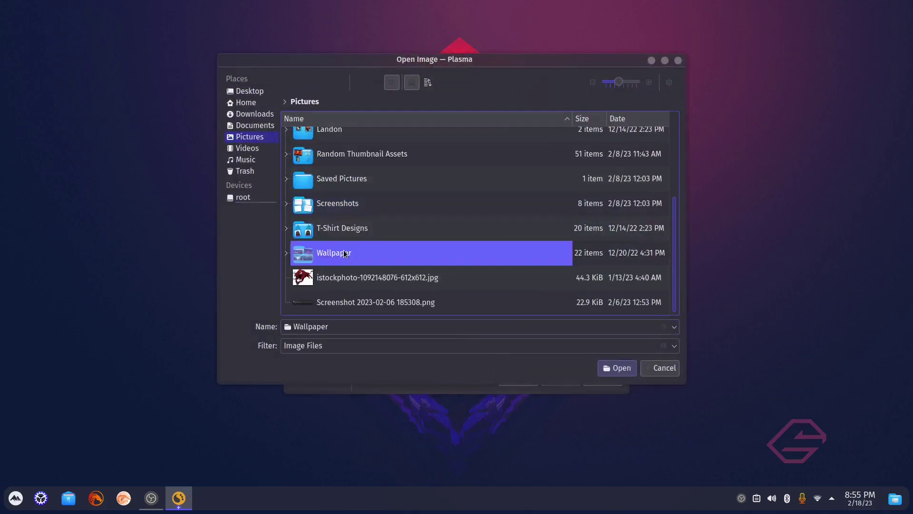
{"action": "double_click", "coordinate": [345, 253]}
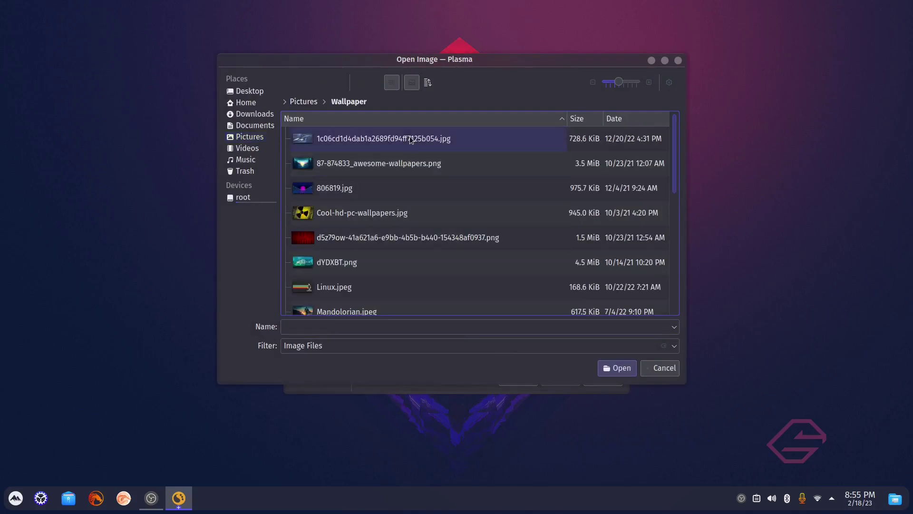
{"action": "left_click", "coordinate": [334, 187]}
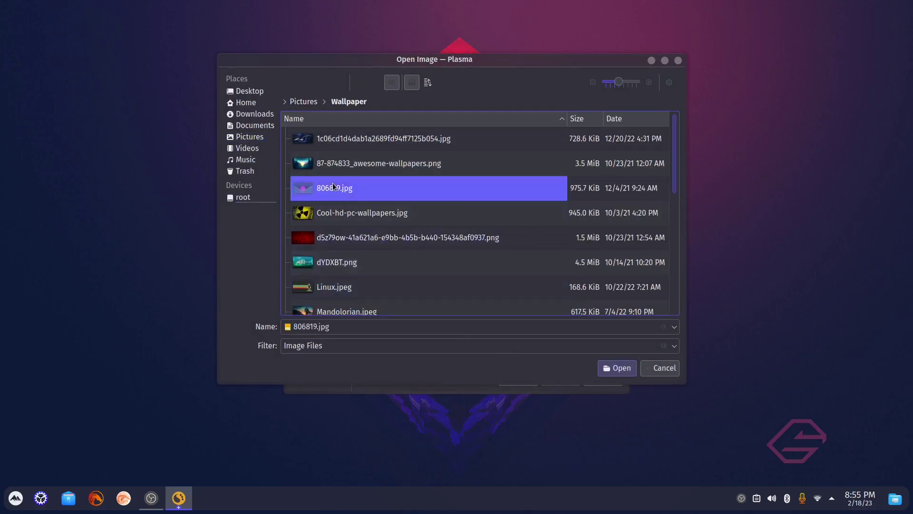
{"action": "left_click", "coordinate": [617, 368]}
Select the 806819 image in the wallpaper list and apply it to the desktop
{"action": "scroll", "coordinate": [456, 275], "scroll_direction": "up", "scroll_amount": 10}
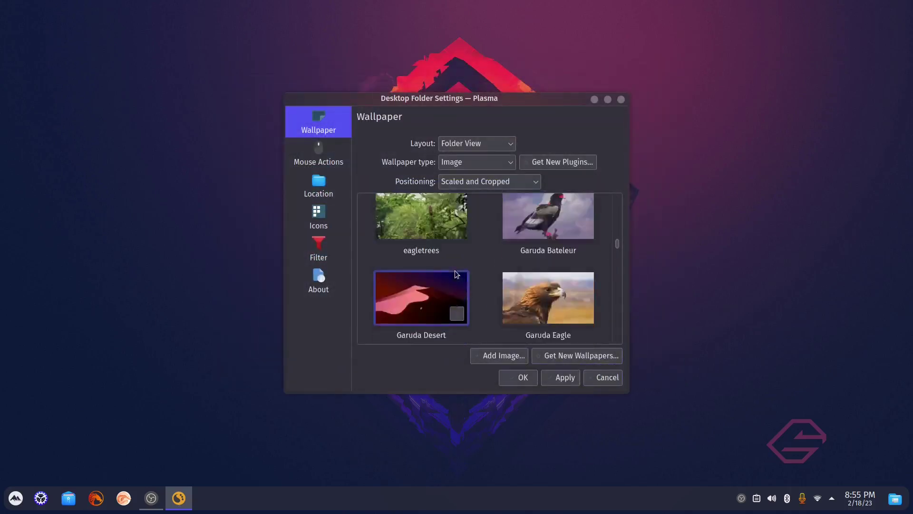
{"action": "scroll", "coordinate": [455, 275], "scroll_direction": "up", "scroll_amount": 10}
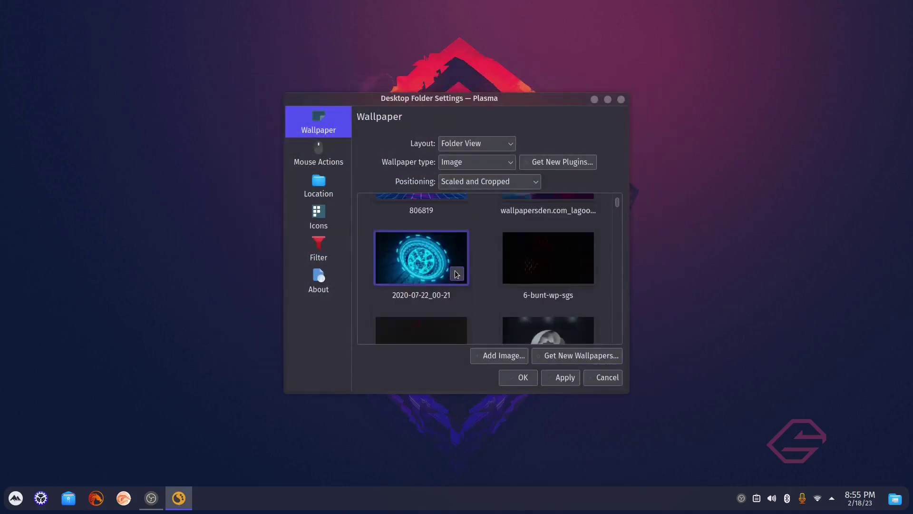
{"action": "left_click", "coordinate": [566, 380]}
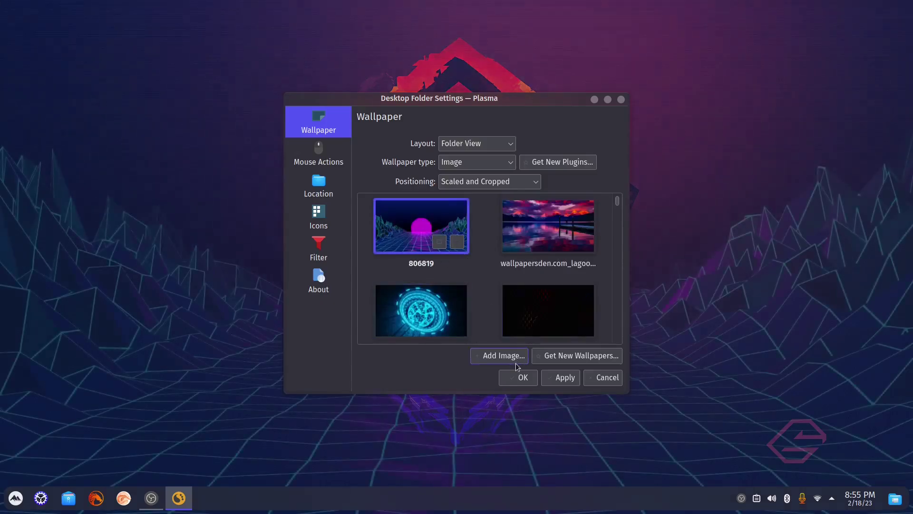
Accept the wallpaper settings and open the Login Screen (SDDM) page in System Settings by searching for sddm
{"action": "left_click", "coordinate": [519, 378]}
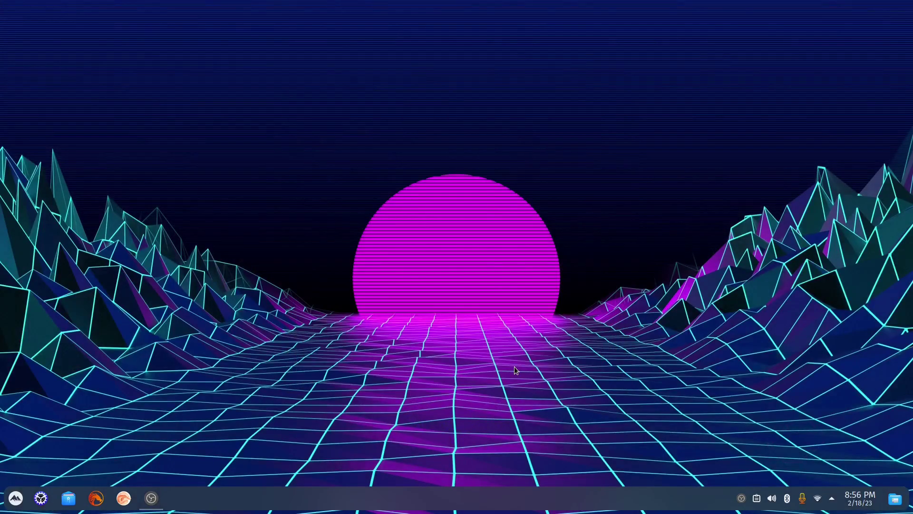
{"action": "left_click", "coordinate": [41, 499]}
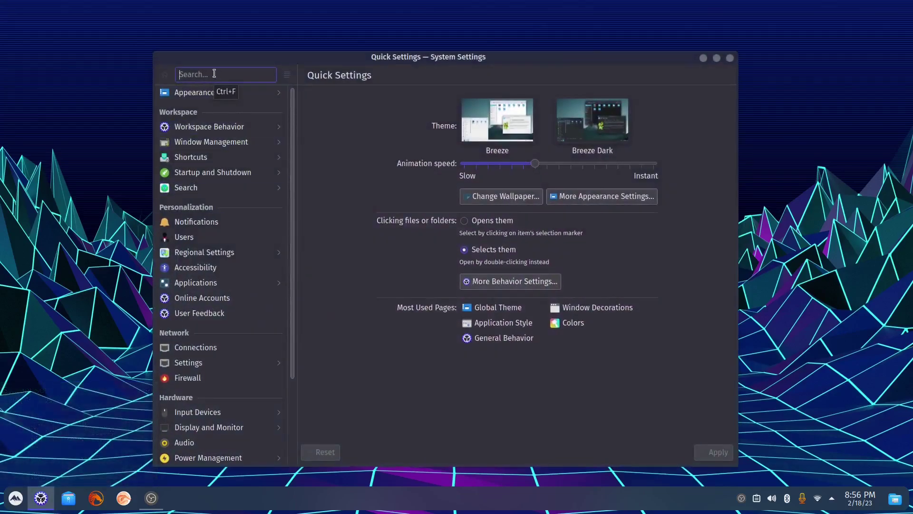
{"action": "type", "text": "sddm"}
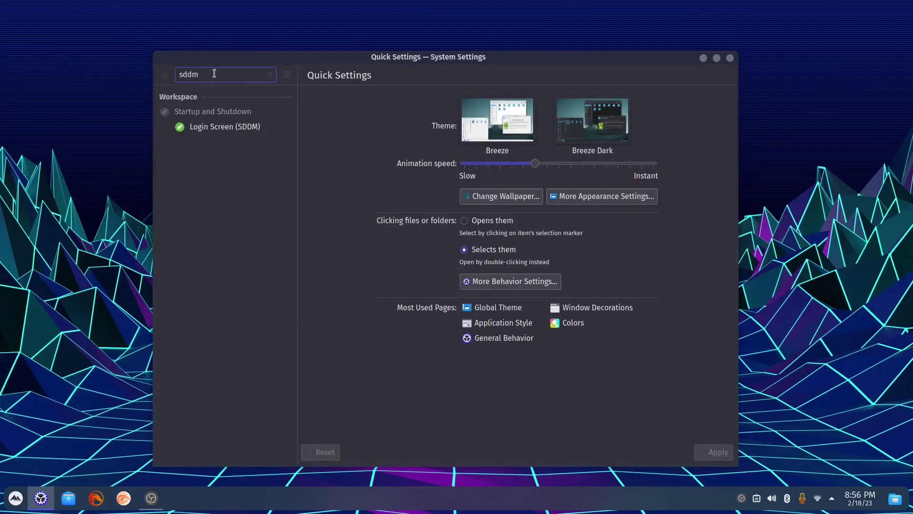
{"action": "left_click", "coordinate": [220, 128]}
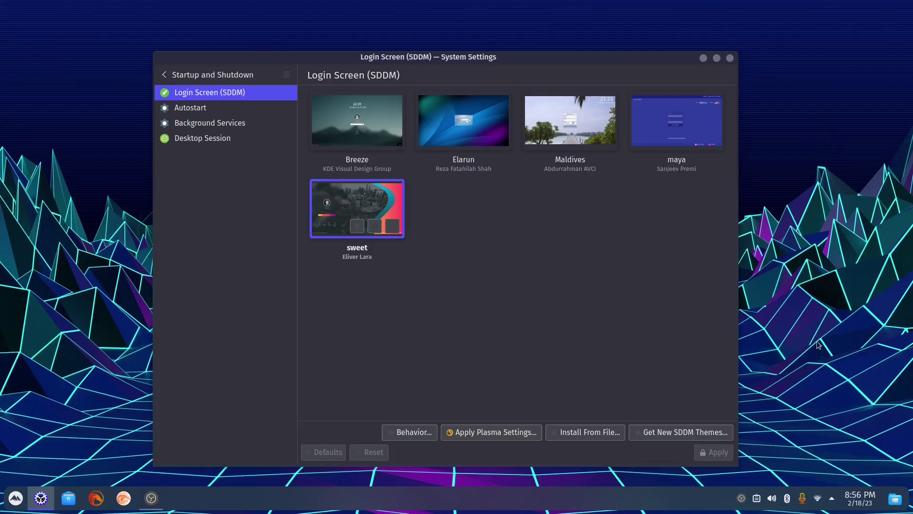
Load 806819.jpg from the Wallpaper folder in Pictures as the background of the sweet login theme
{"action": "left_click", "coordinate": [374, 228]}
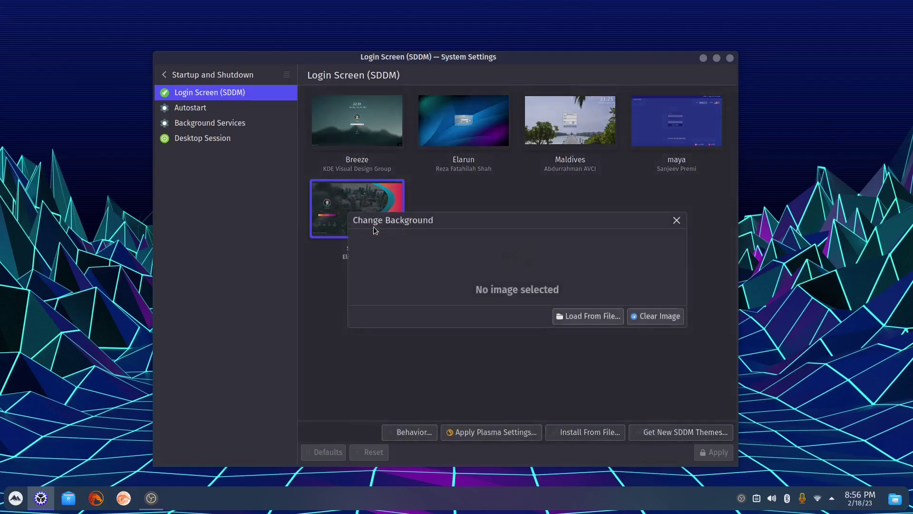
{"action": "left_click", "coordinate": [586, 317]}
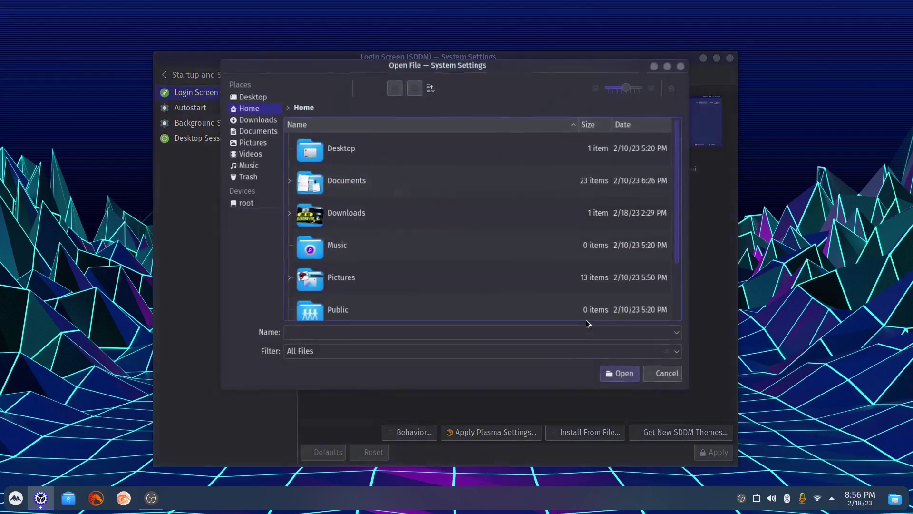
{"action": "left_click", "coordinate": [255, 142]}
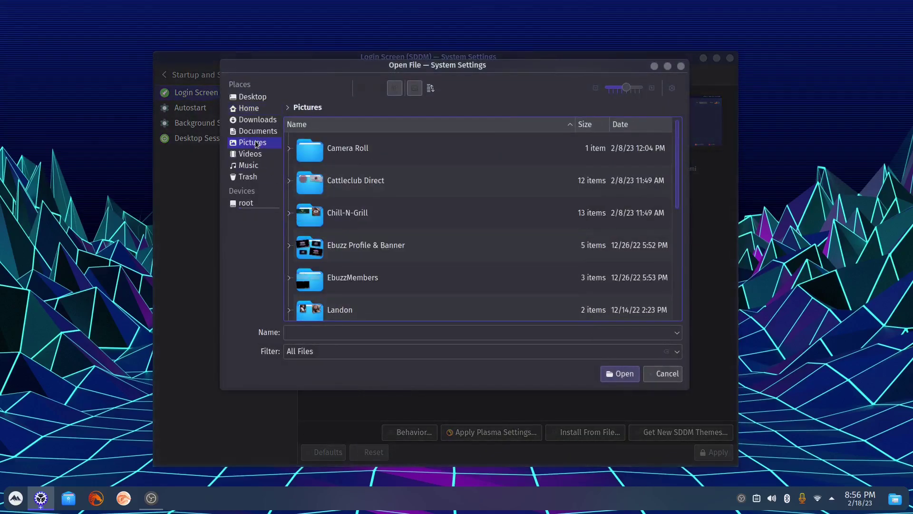
{"action": "scroll", "coordinate": [361, 184], "scroll_direction": "down", "scroll_amount": 5}
{"action": "left_click", "coordinate": [339, 254]}
{"action": "double_click", "coordinate": [338, 251]}
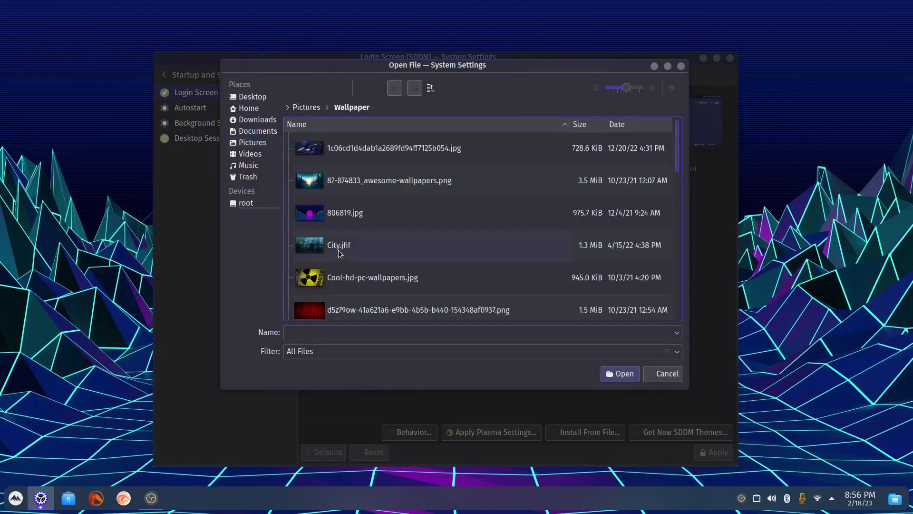
{"action": "left_click", "coordinate": [346, 214]}
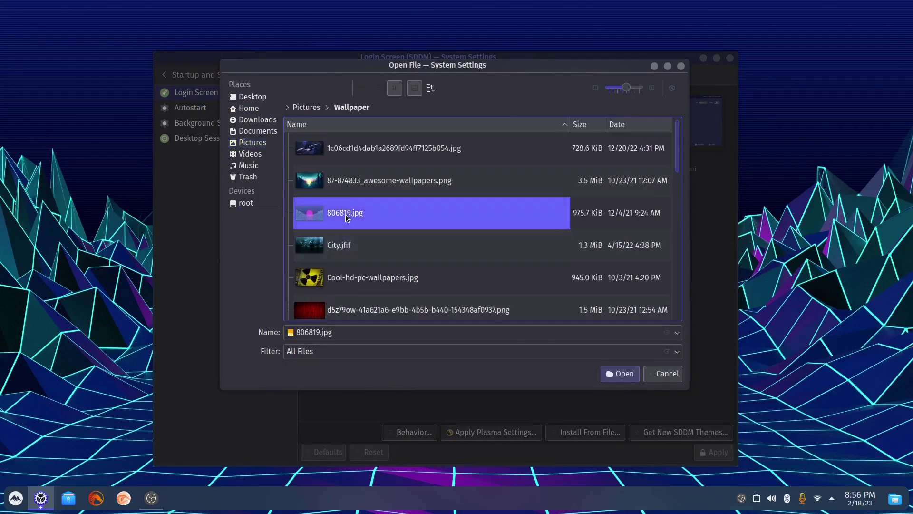
{"action": "left_click", "coordinate": [619, 375]}
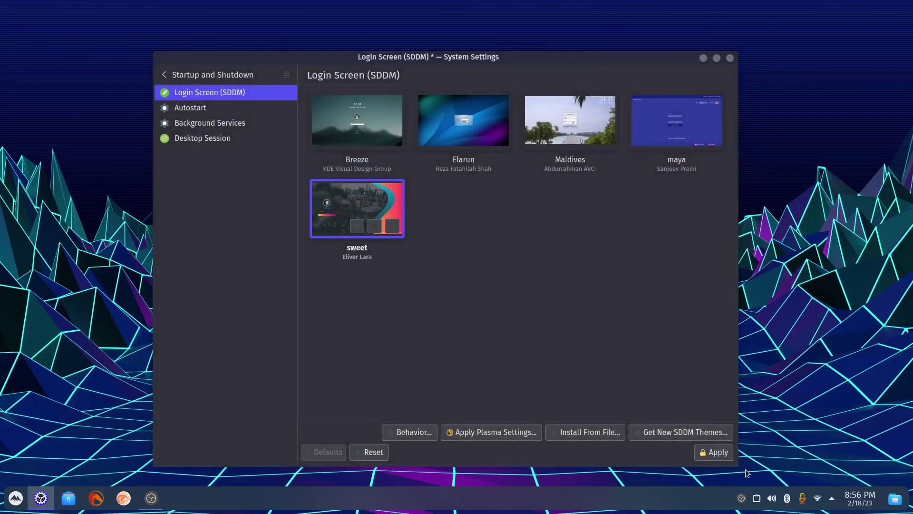
Apply the login screen change, authenticating with the account password, and close System Settings
{"action": "left_click", "coordinate": [717, 452]}
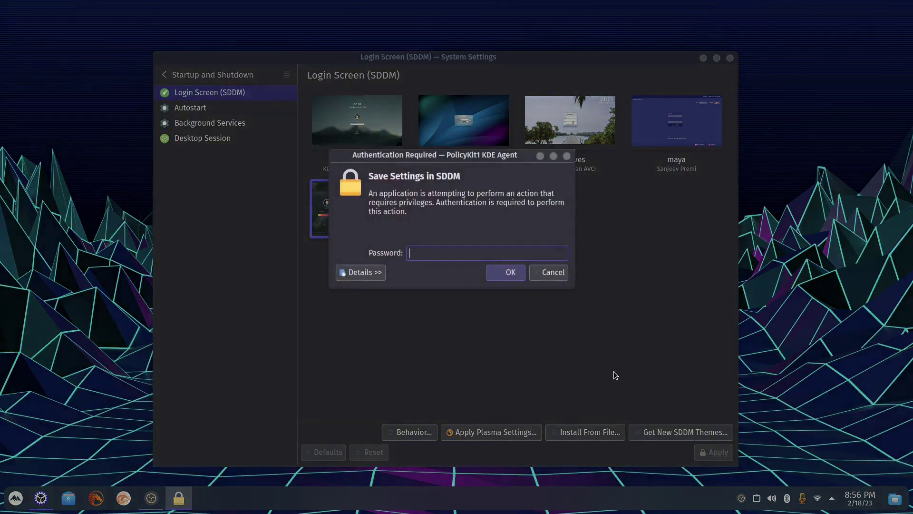
{"action": "type", "text": "•••••••••"}
{"action": "key", "text": "Return"}
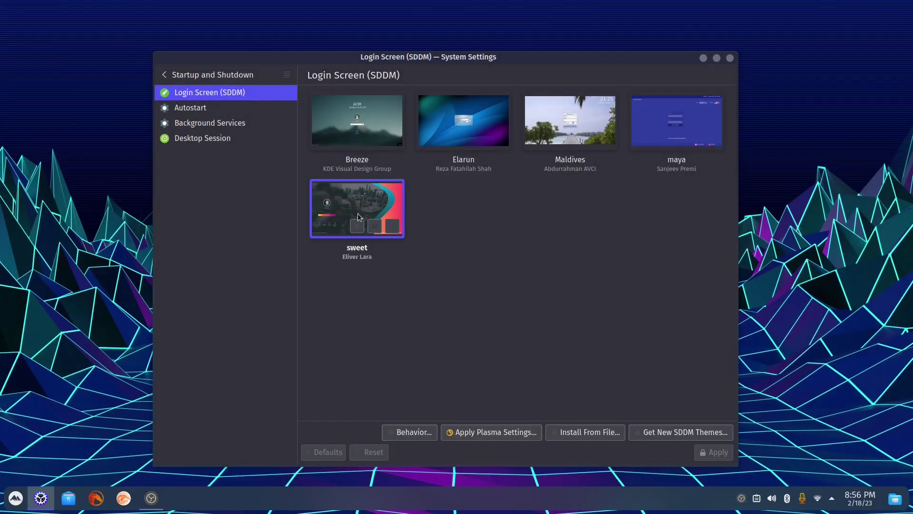
{"action": "left_click", "coordinate": [730, 58]}
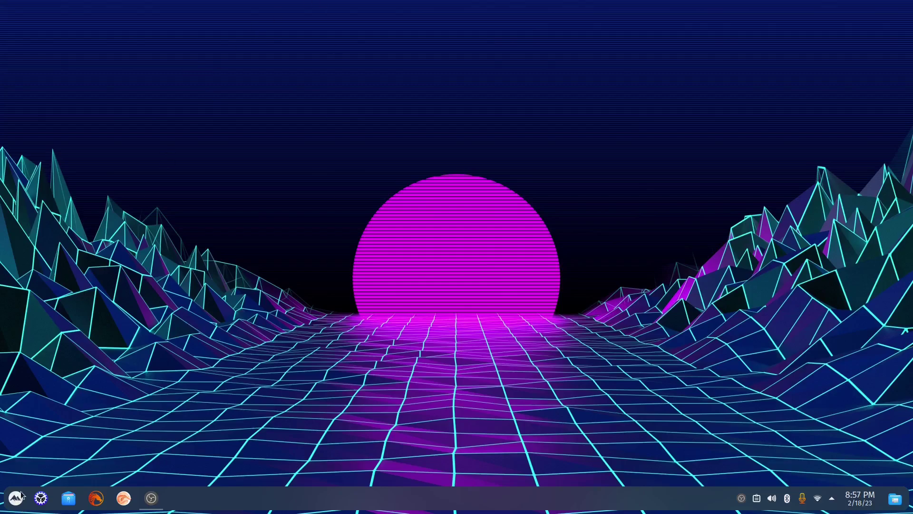
Reopen System Settings and review the Global Theme page and the other Appearance categories
{"action": "left_click", "coordinate": [41, 498]}
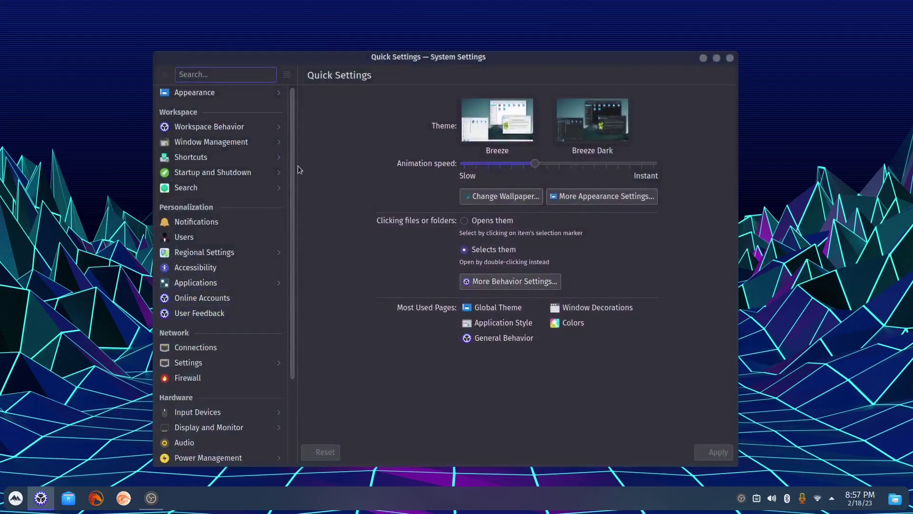
{"action": "left_click", "coordinate": [216, 96]}
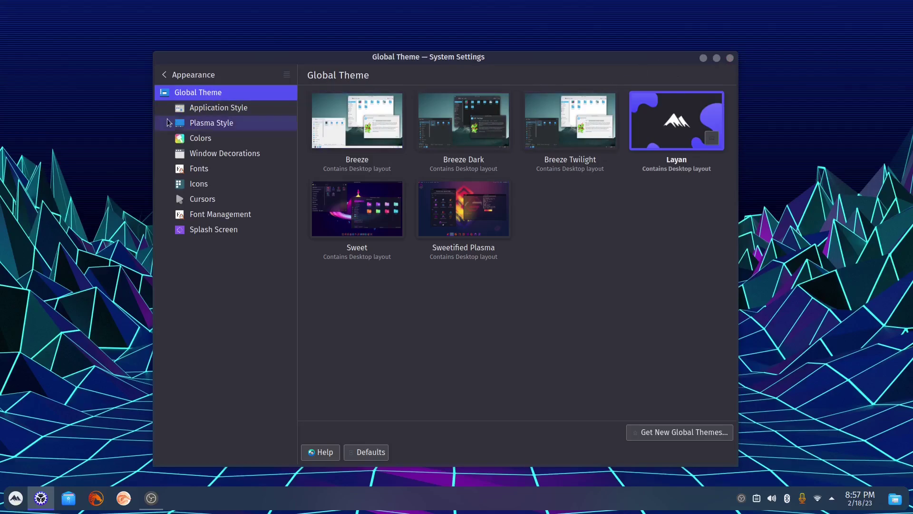
{"action": "left_click", "coordinate": [164, 74]}
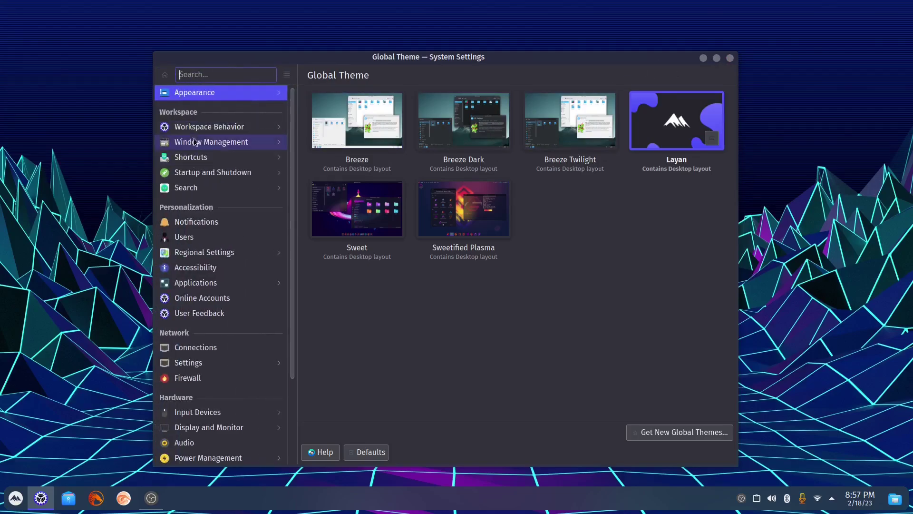
{"action": "left_click", "coordinate": [203, 94]}
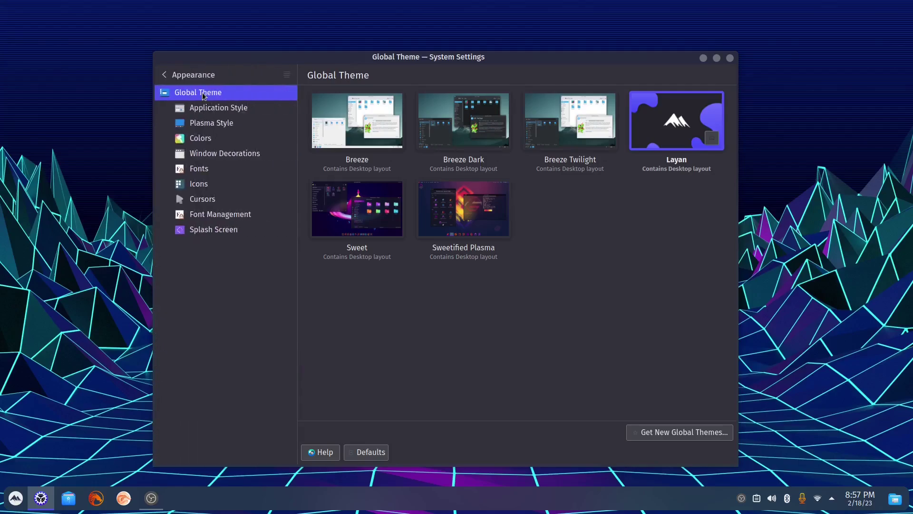
Examine the available window decoration themes and the titlebar button options, and close System Settings
{"action": "left_click", "coordinate": [230, 156]}
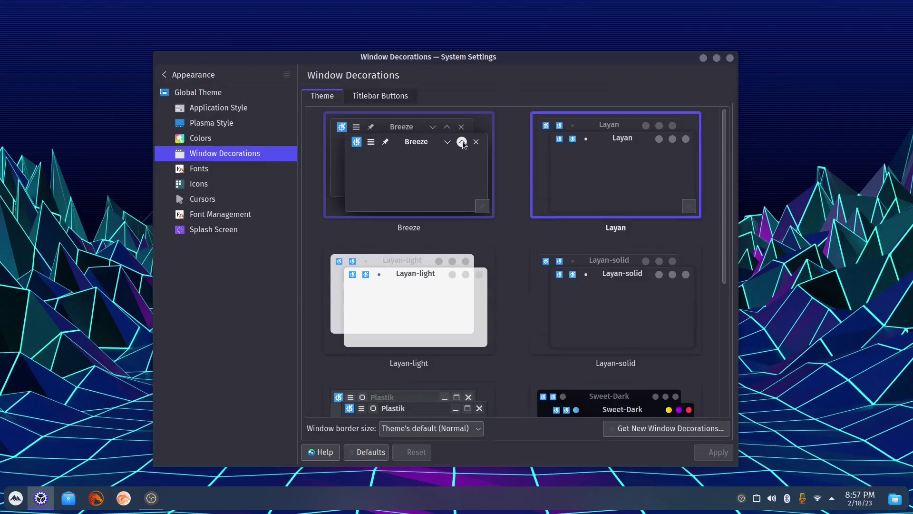
{"action": "scroll", "coordinate": [615, 243], "scroll_direction": "down", "scroll_amount": 3}
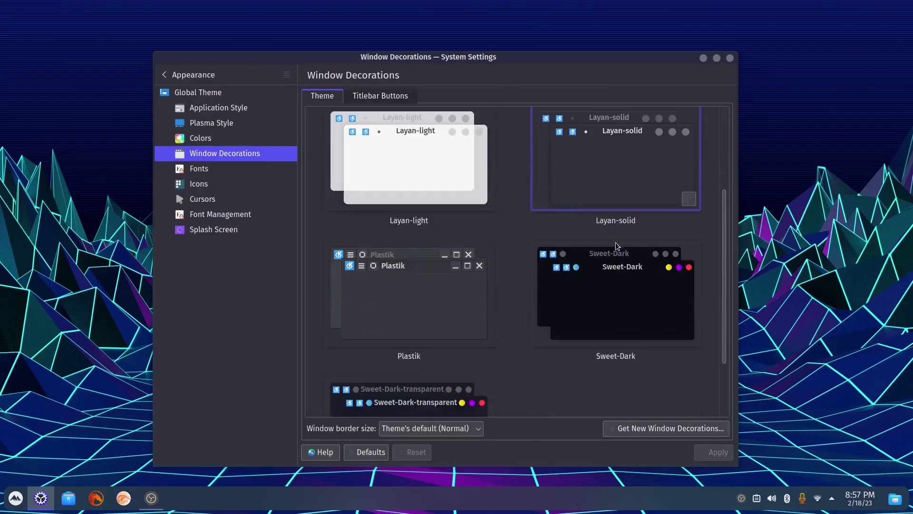
{"action": "scroll", "coordinate": [433, 235], "scroll_direction": "down", "scroll_amount": 2}
{"action": "scroll", "coordinate": [450, 202], "scroll_direction": "up", "scroll_amount": 3}
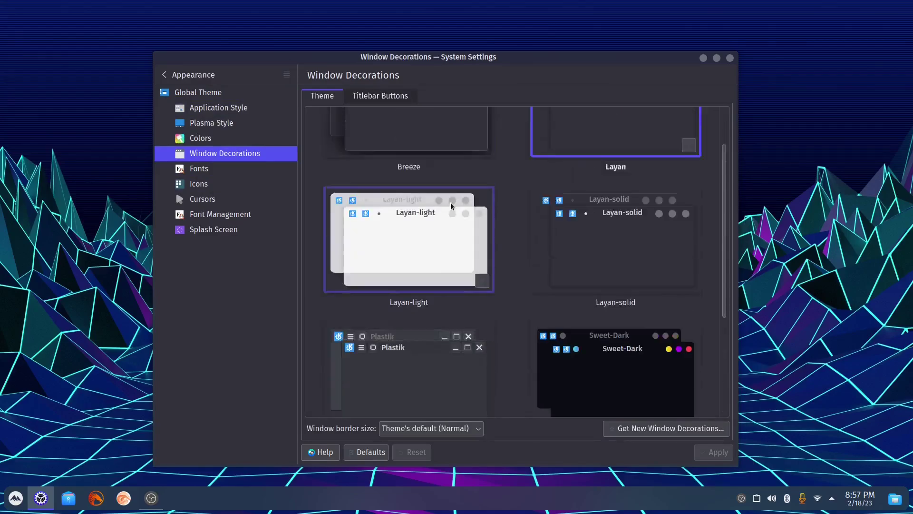
{"action": "scroll", "coordinate": [450, 202], "scroll_direction": "up", "scroll_amount": 1}
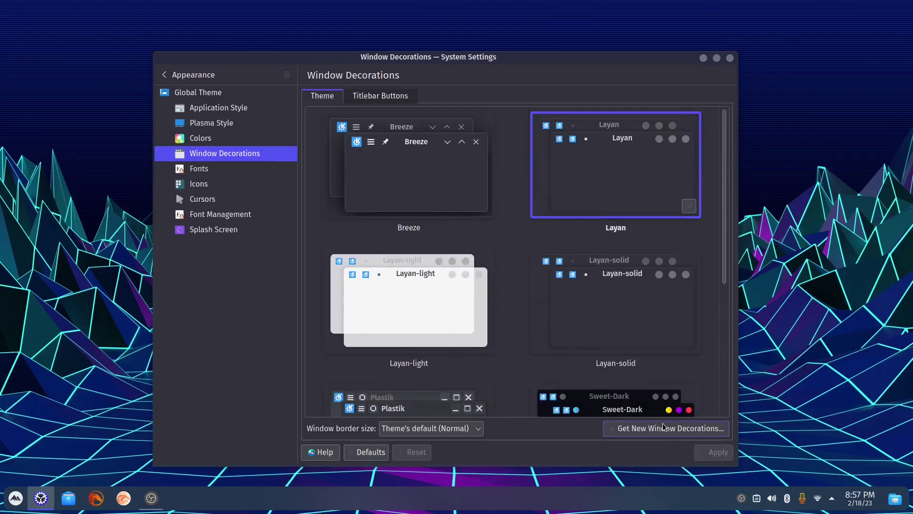
{"action": "left_click", "coordinate": [390, 96]}
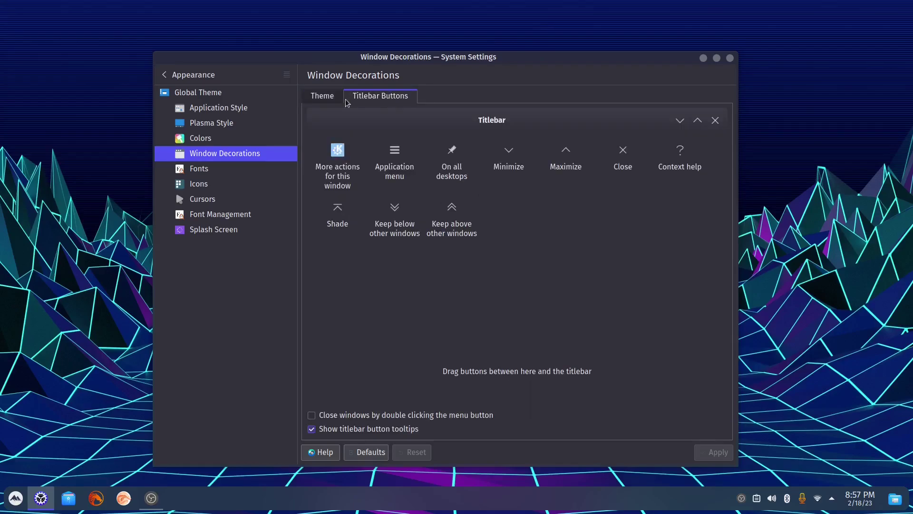
{"action": "left_click", "coordinate": [325, 99]}
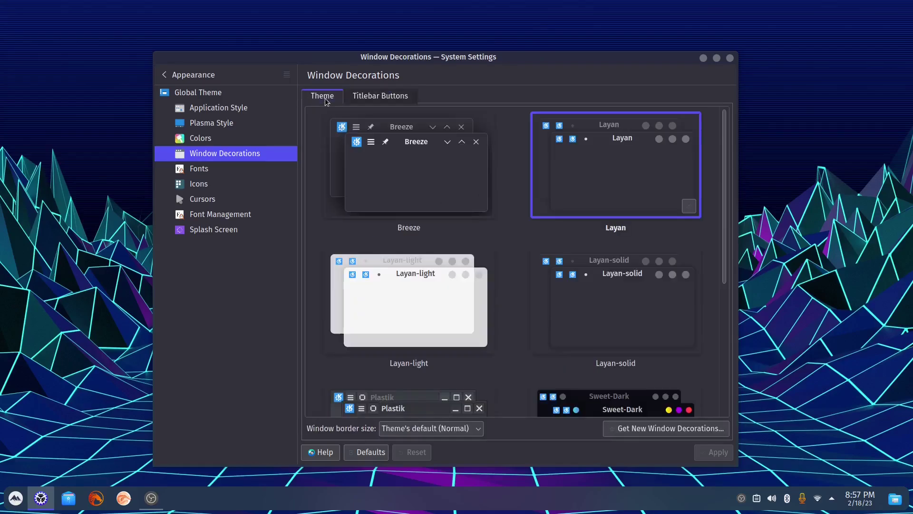
{"action": "left_click", "coordinate": [729, 58]}
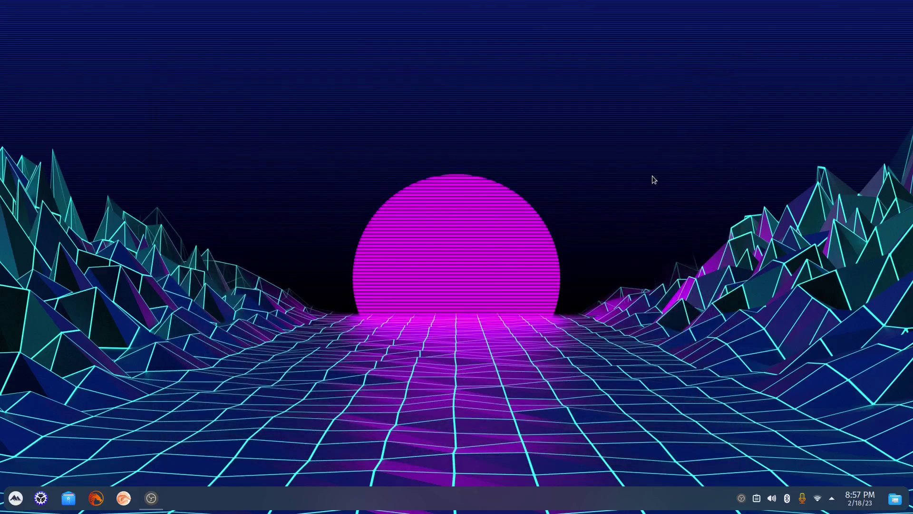